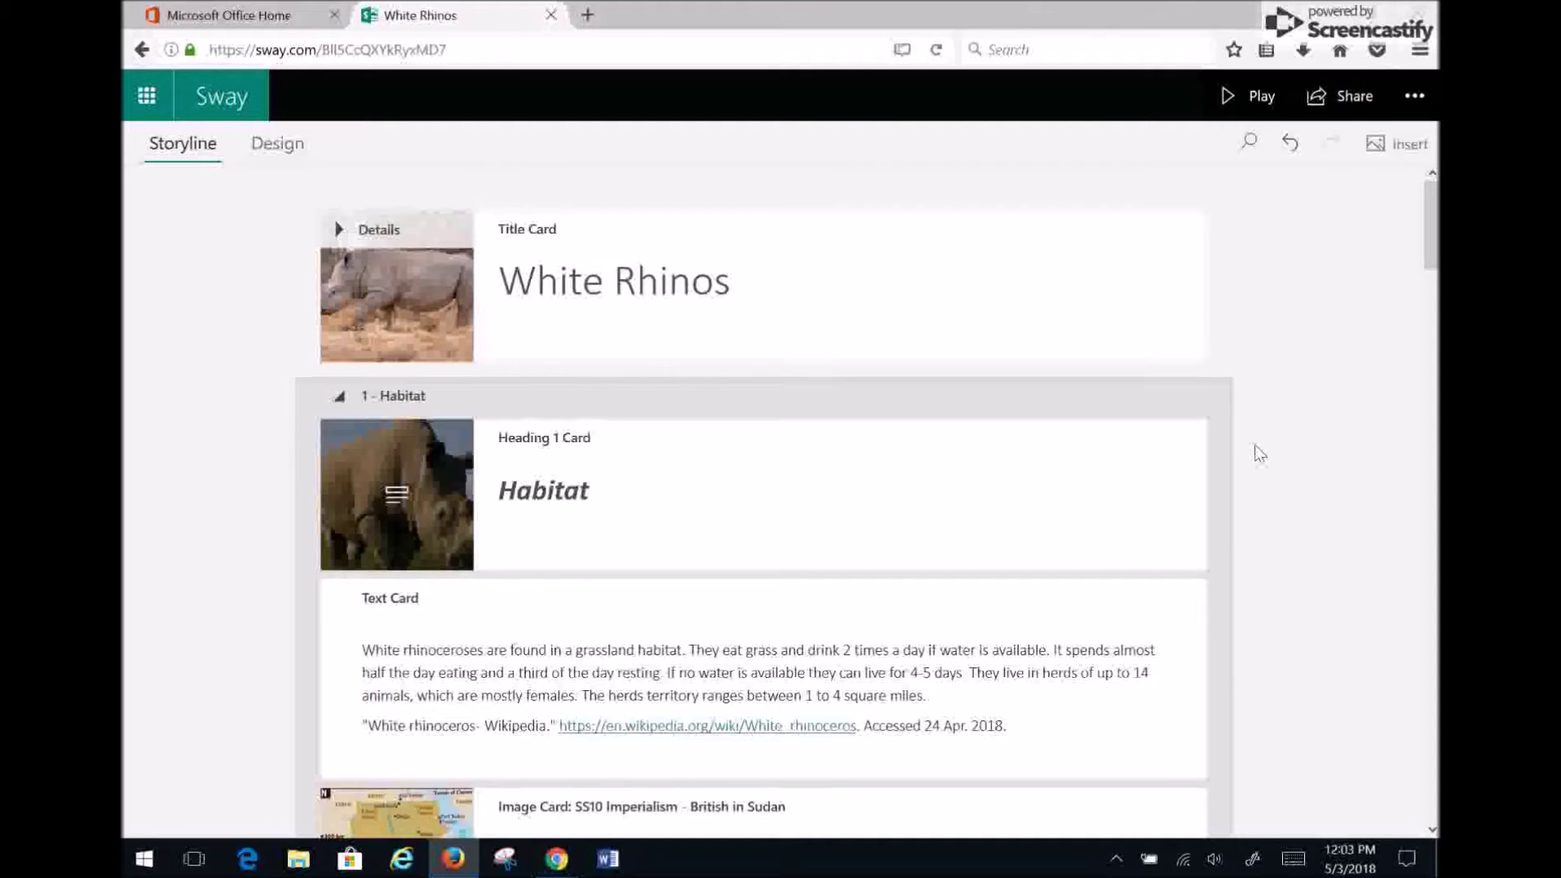
Look through the storyline cards from the Habitat section to the Conservation Efforts section.
scroll(1258, 454, "down", 8)
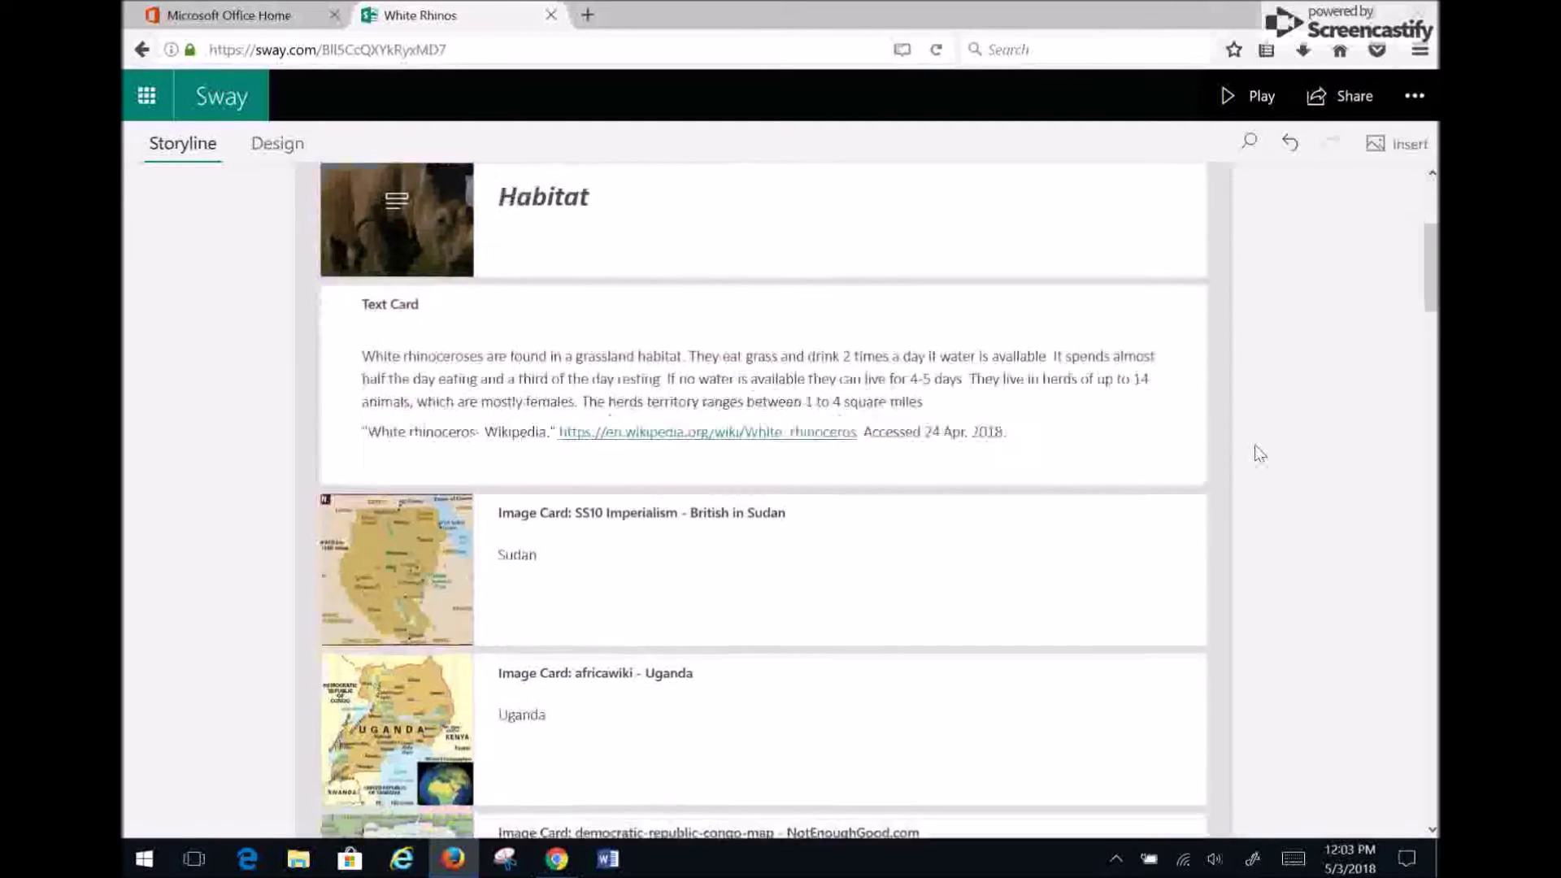
scroll(1258, 454, "down", 6)
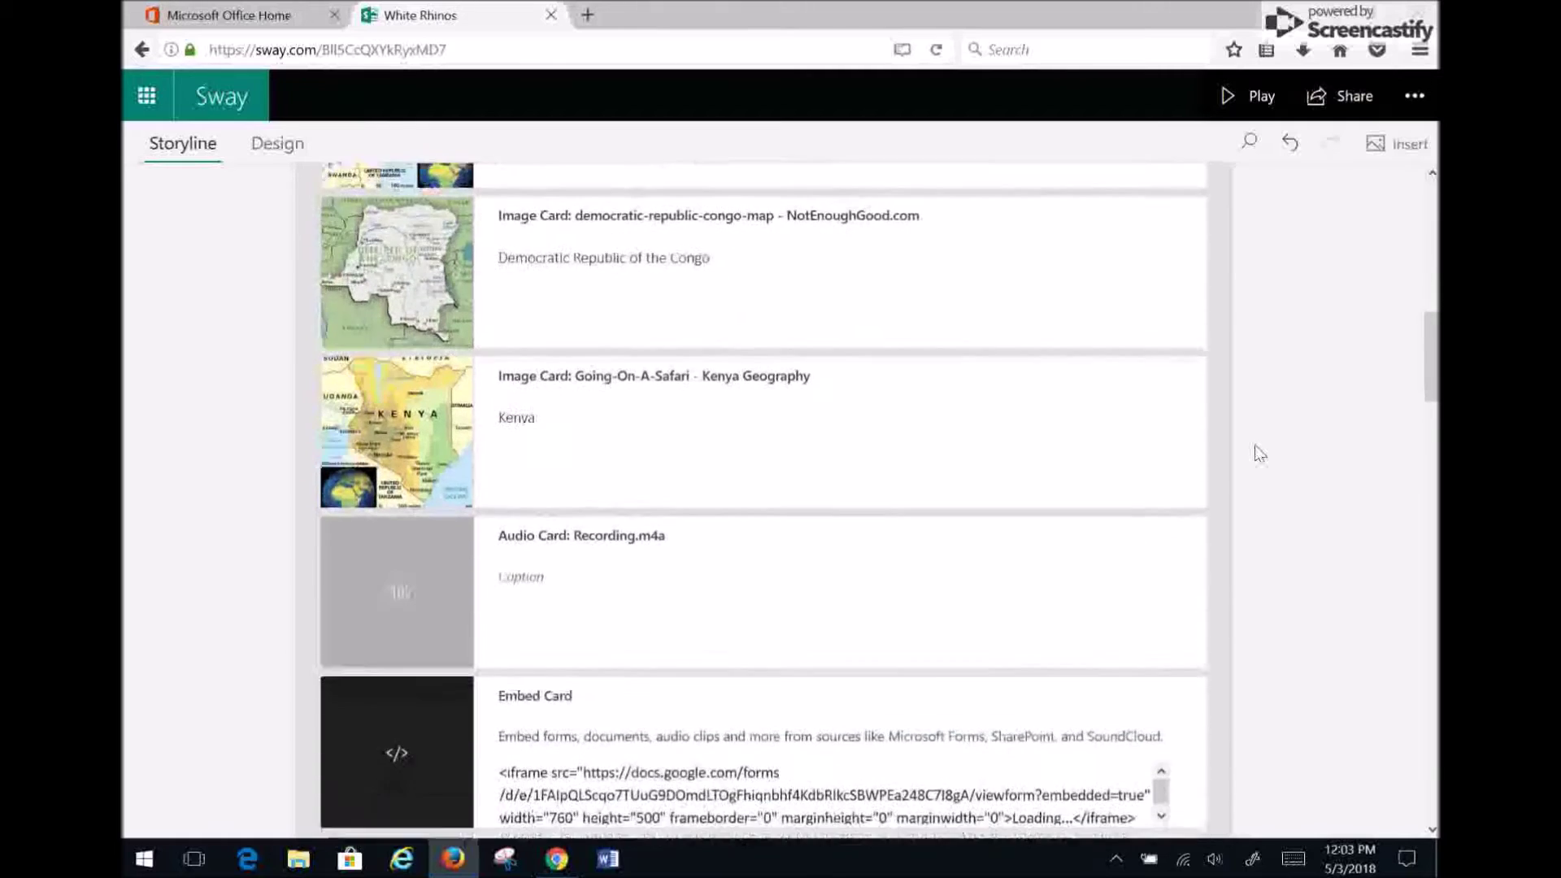
scroll(1258, 454, "down", 6)
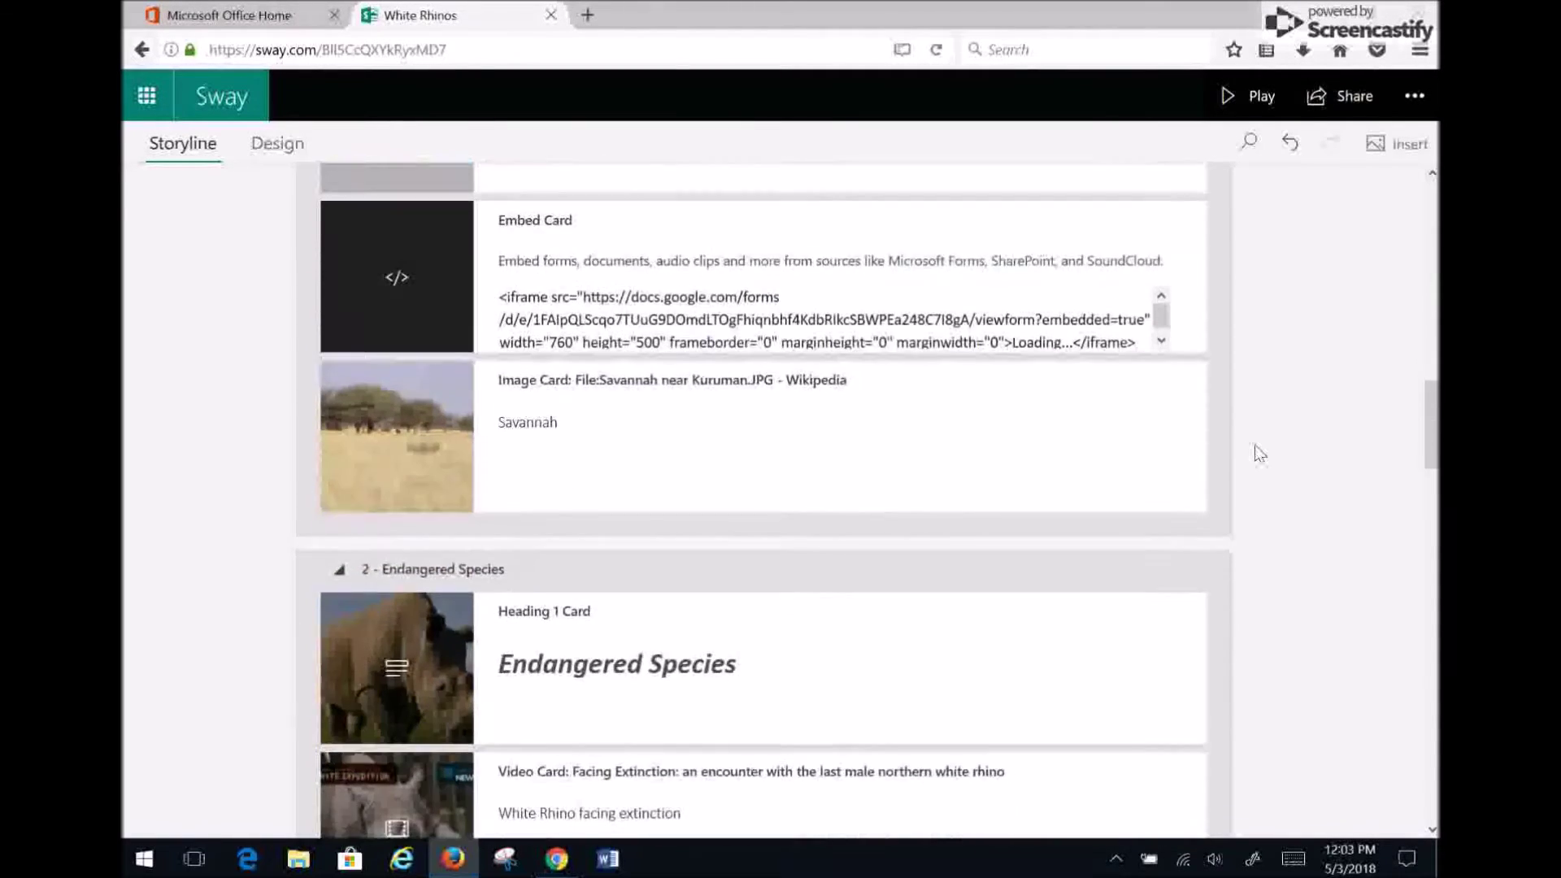
scroll(1258, 454, "down", 6)
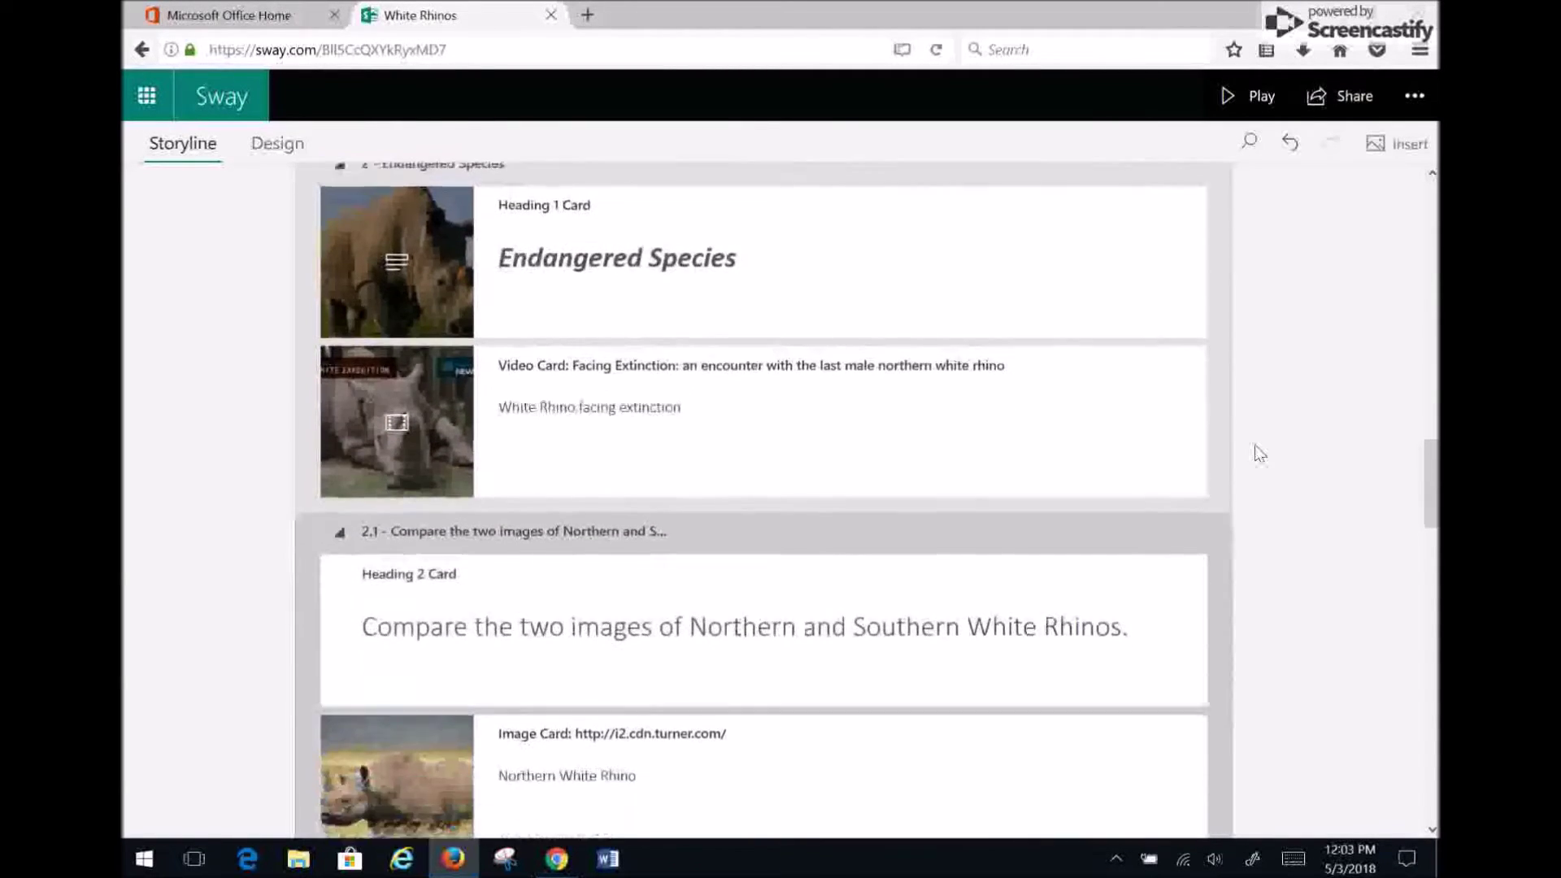
scroll(1258, 454, "down", 2)
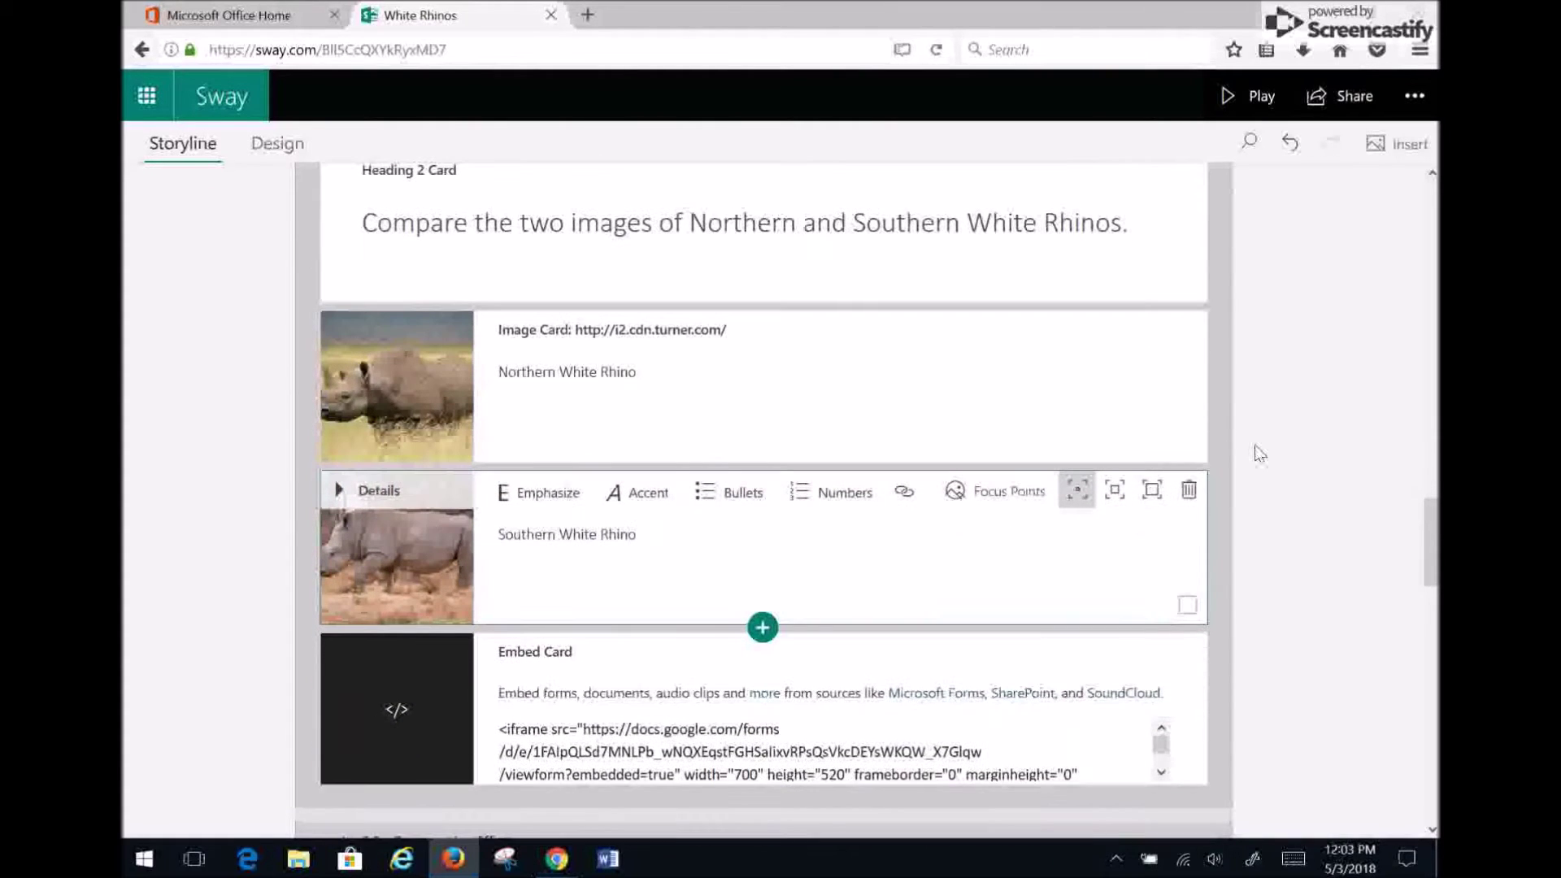
scroll(1258, 453, "down", 6)
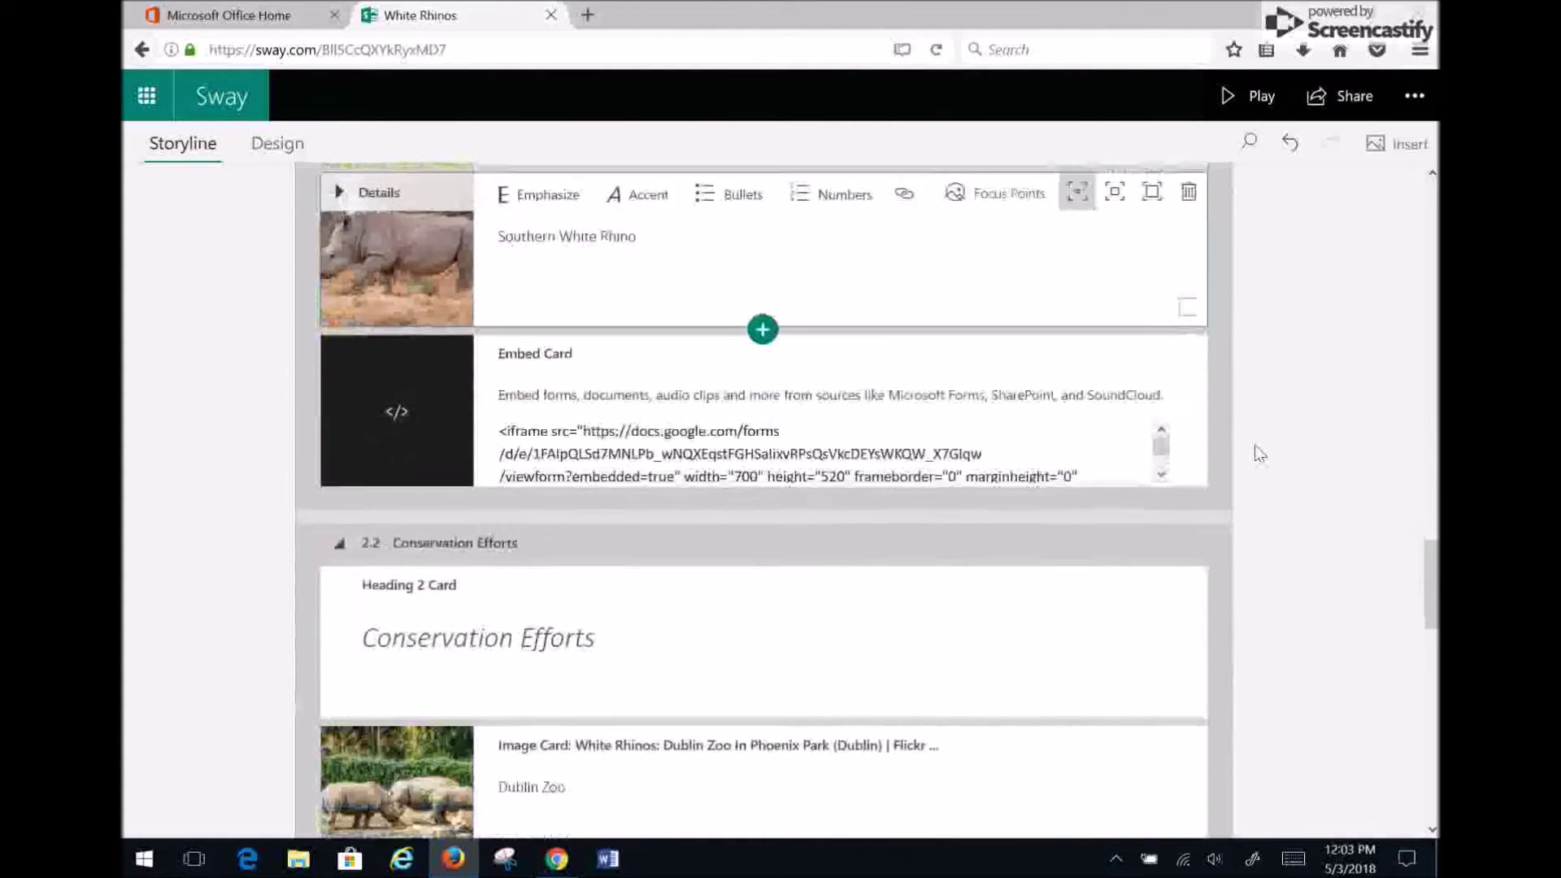
scroll(1258, 453, "up", 20)
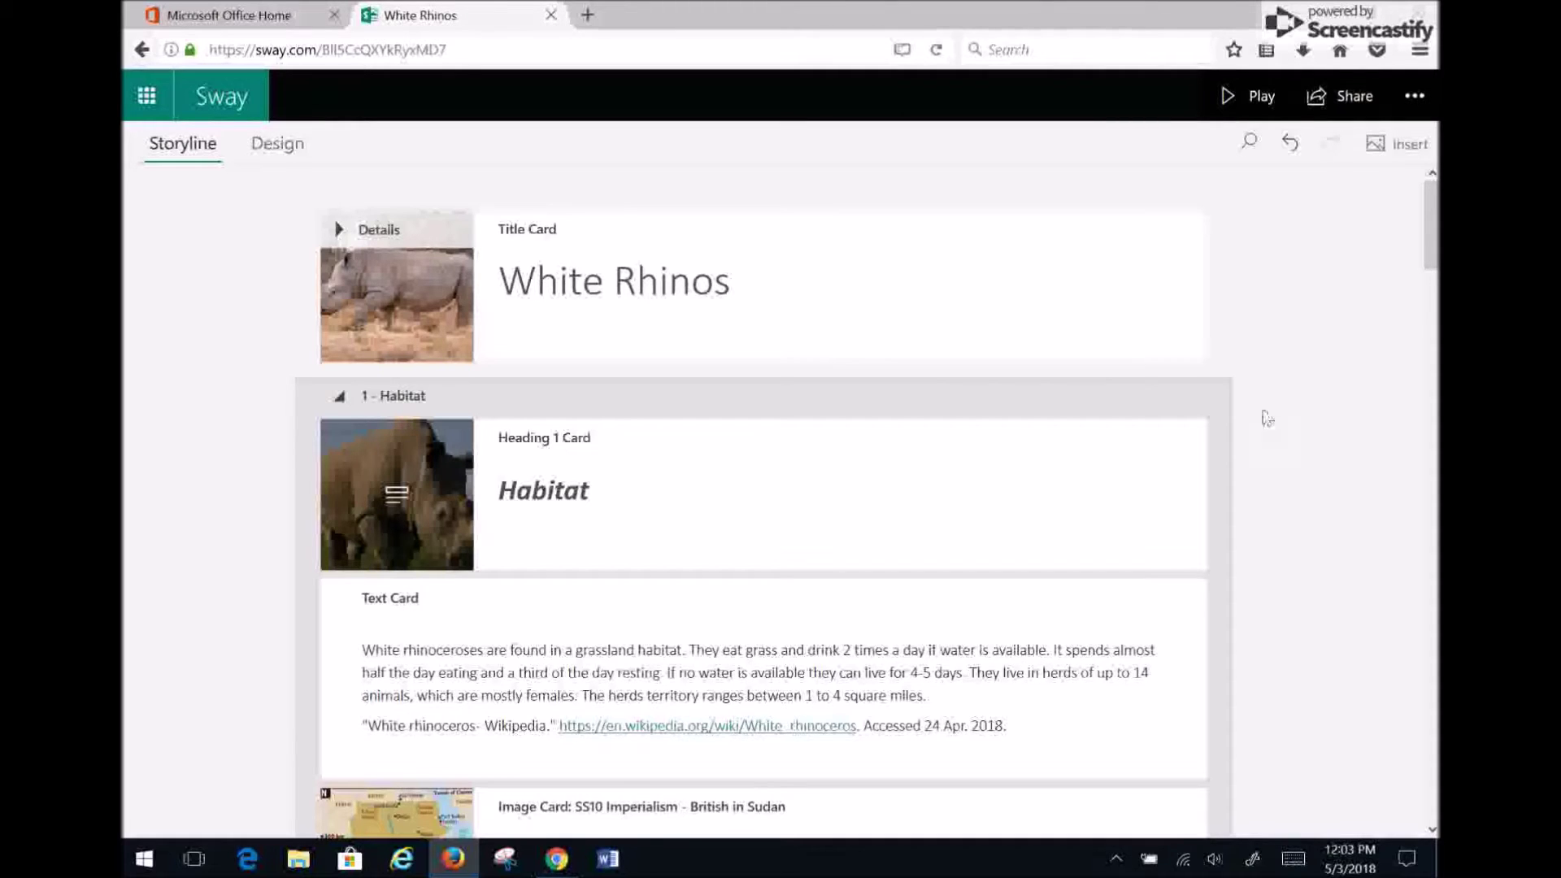
Preview the Sway, check how the separate images in the Habitat section are laid out, and return to editing.
left_click(1241, 98)
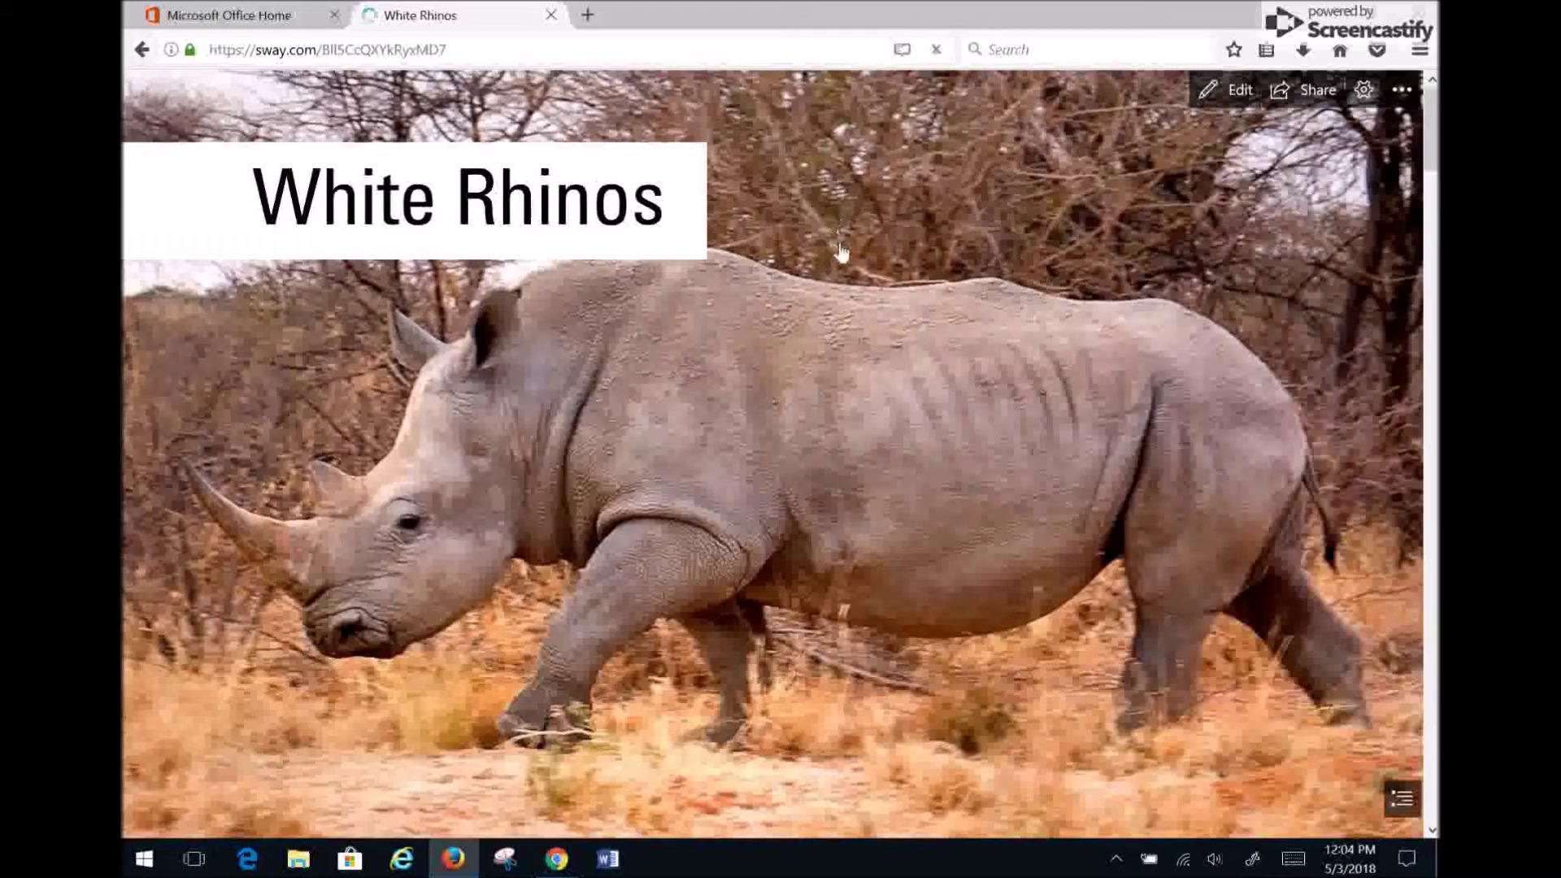
scroll(861, 311, "down", 5)
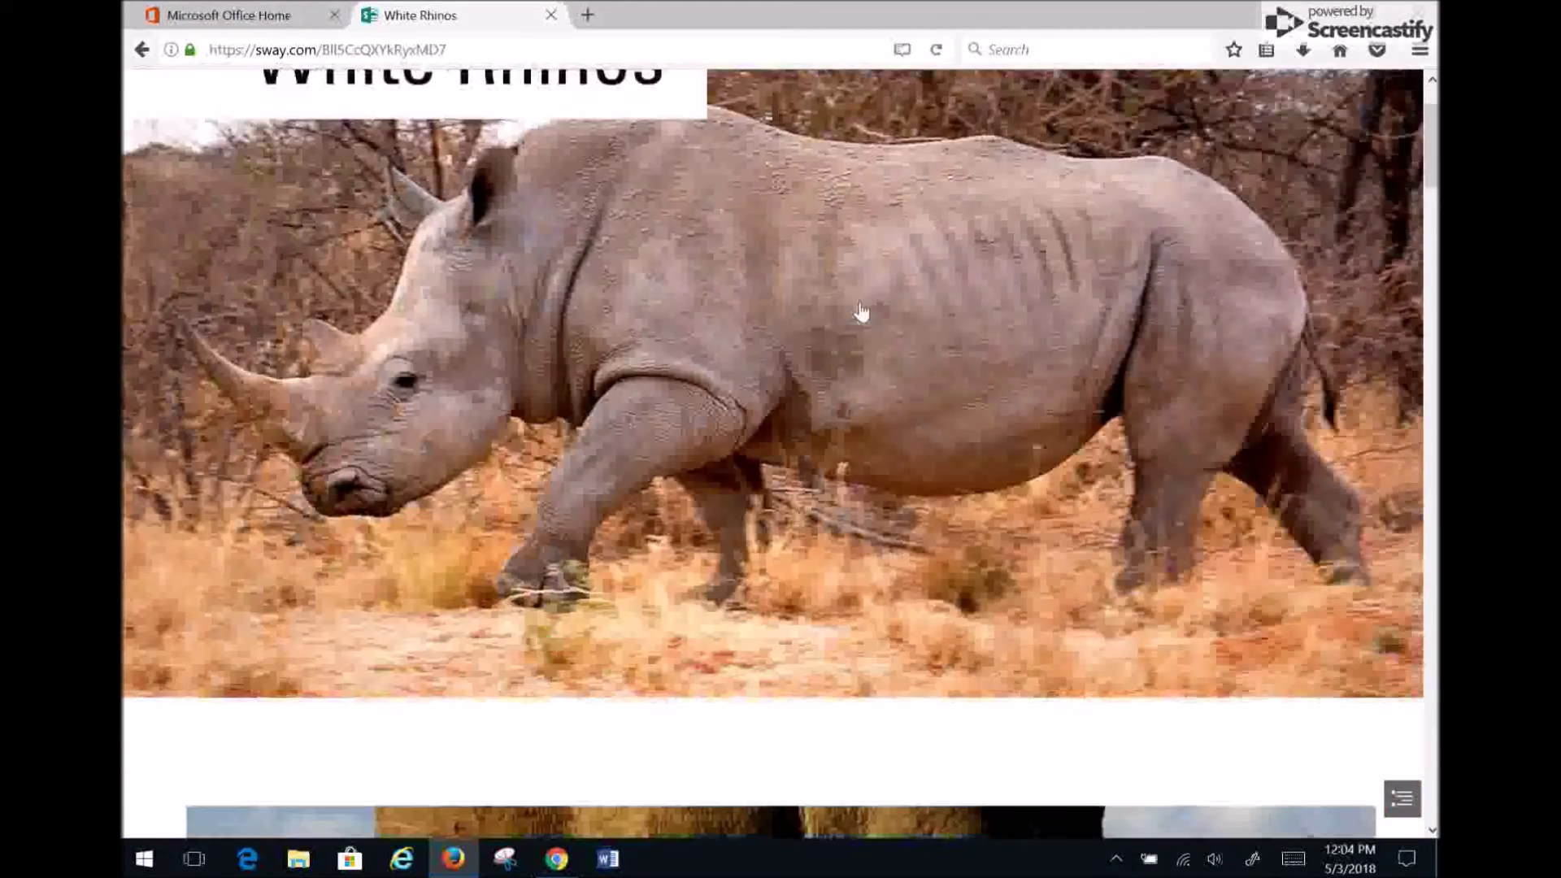
scroll(861, 312, "down", 5)
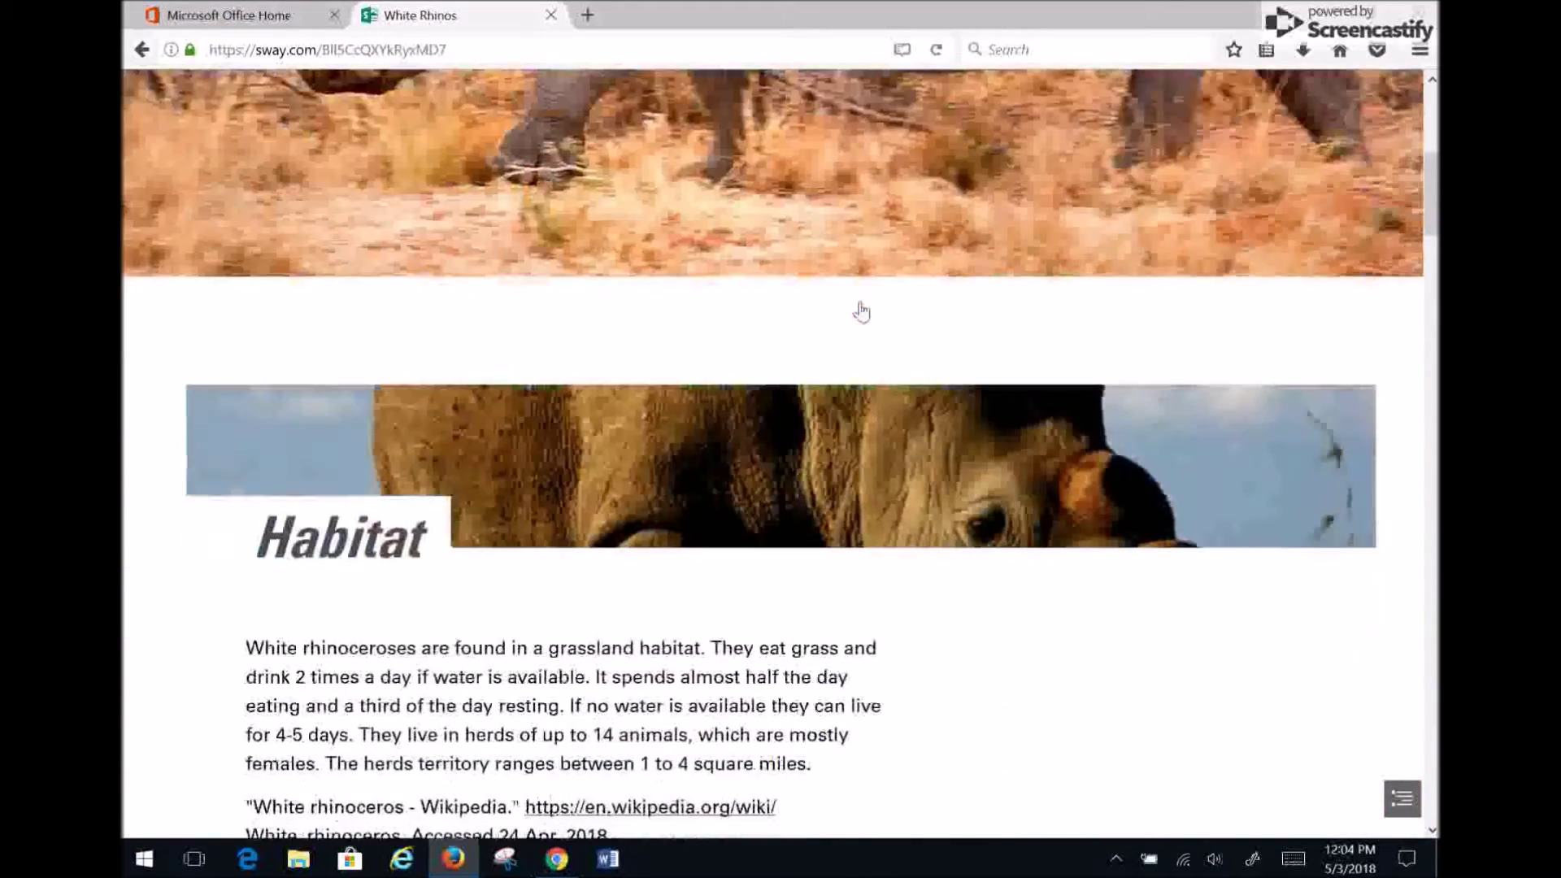
scroll(861, 311, "down", 2)
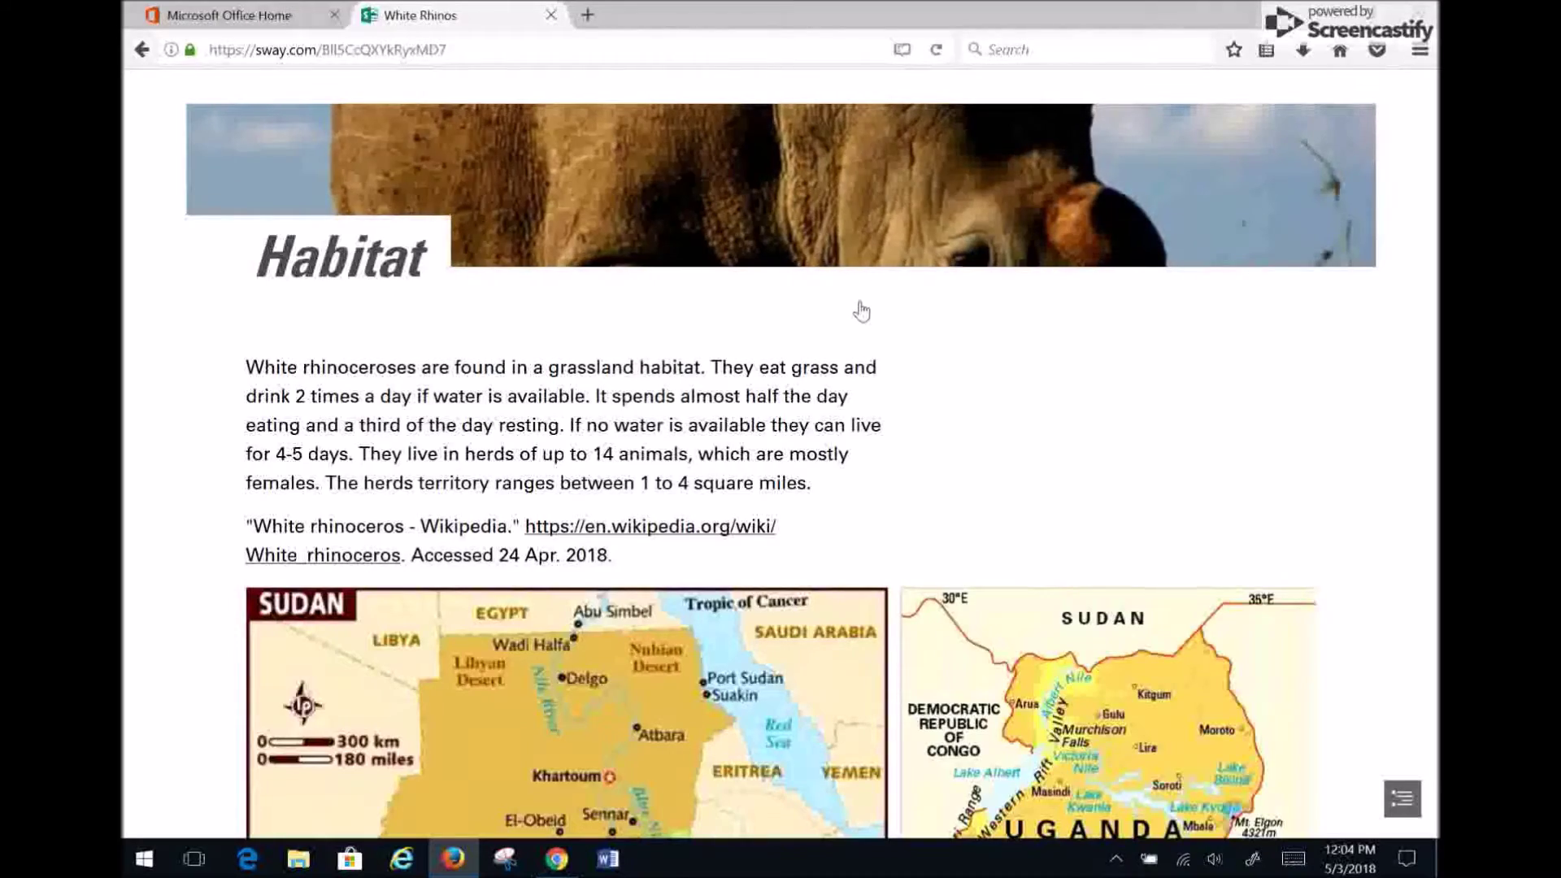
scroll(862, 312, "down", 6)
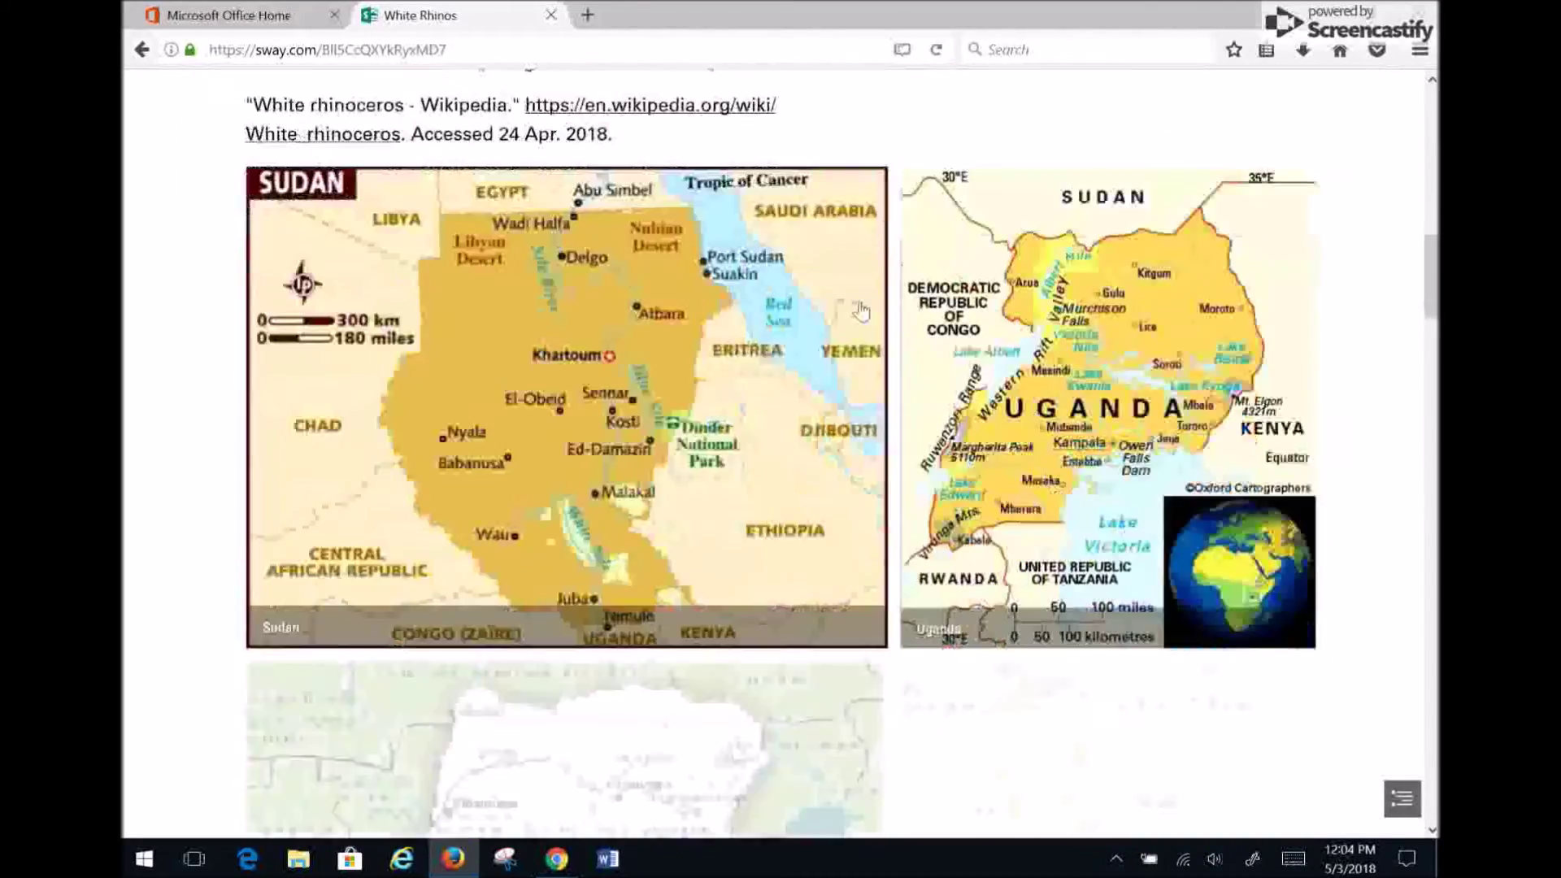
scroll(862, 311, "down", 10)
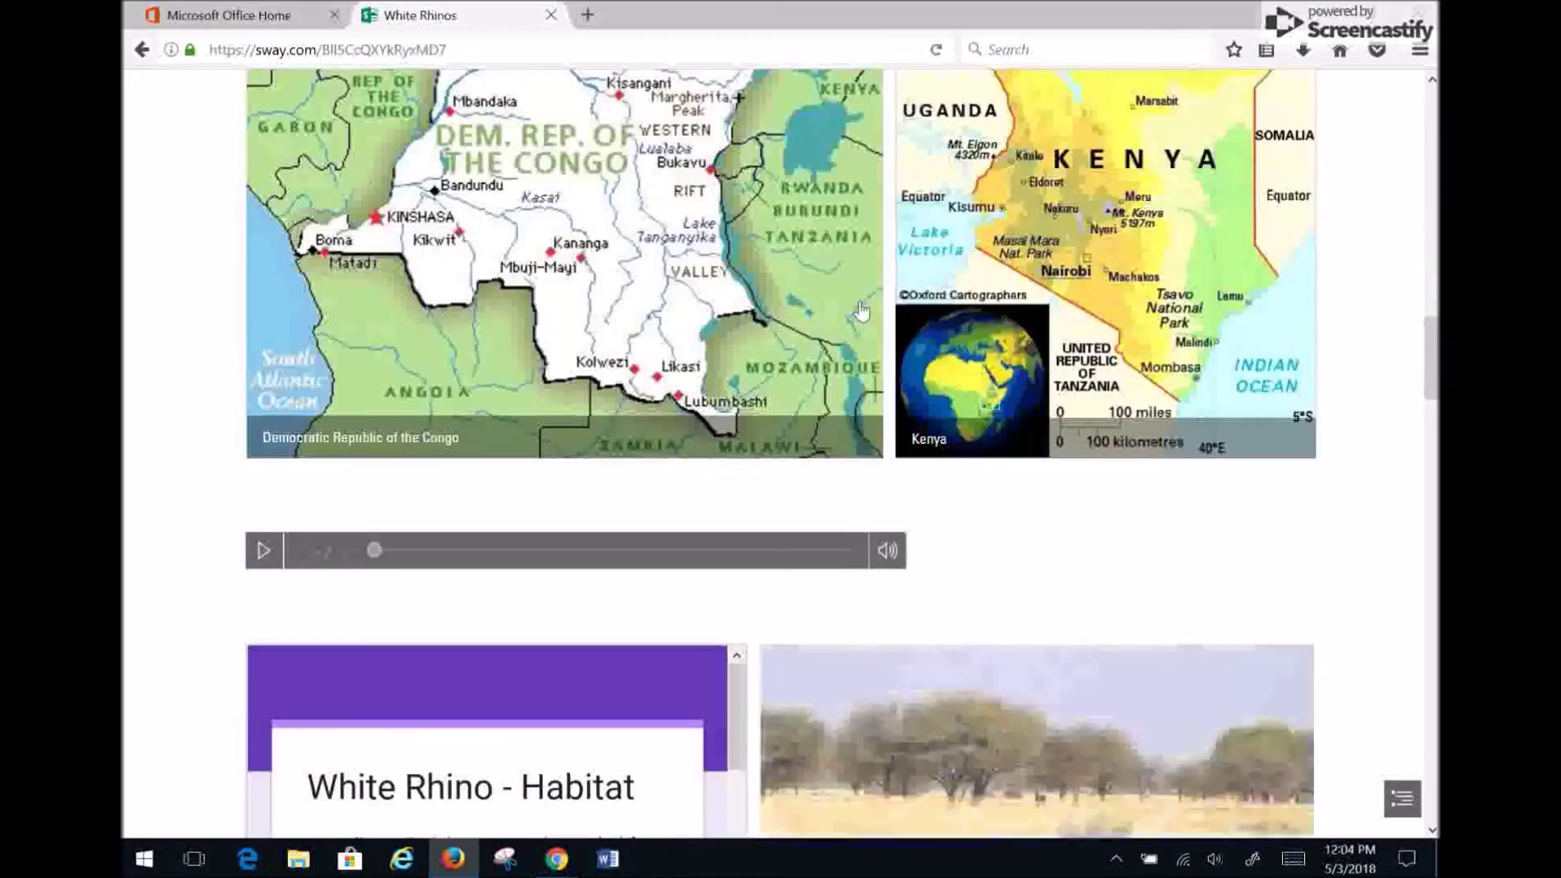
scroll(861, 311, "down", 3)
scroll(860, 307, "up", 15)
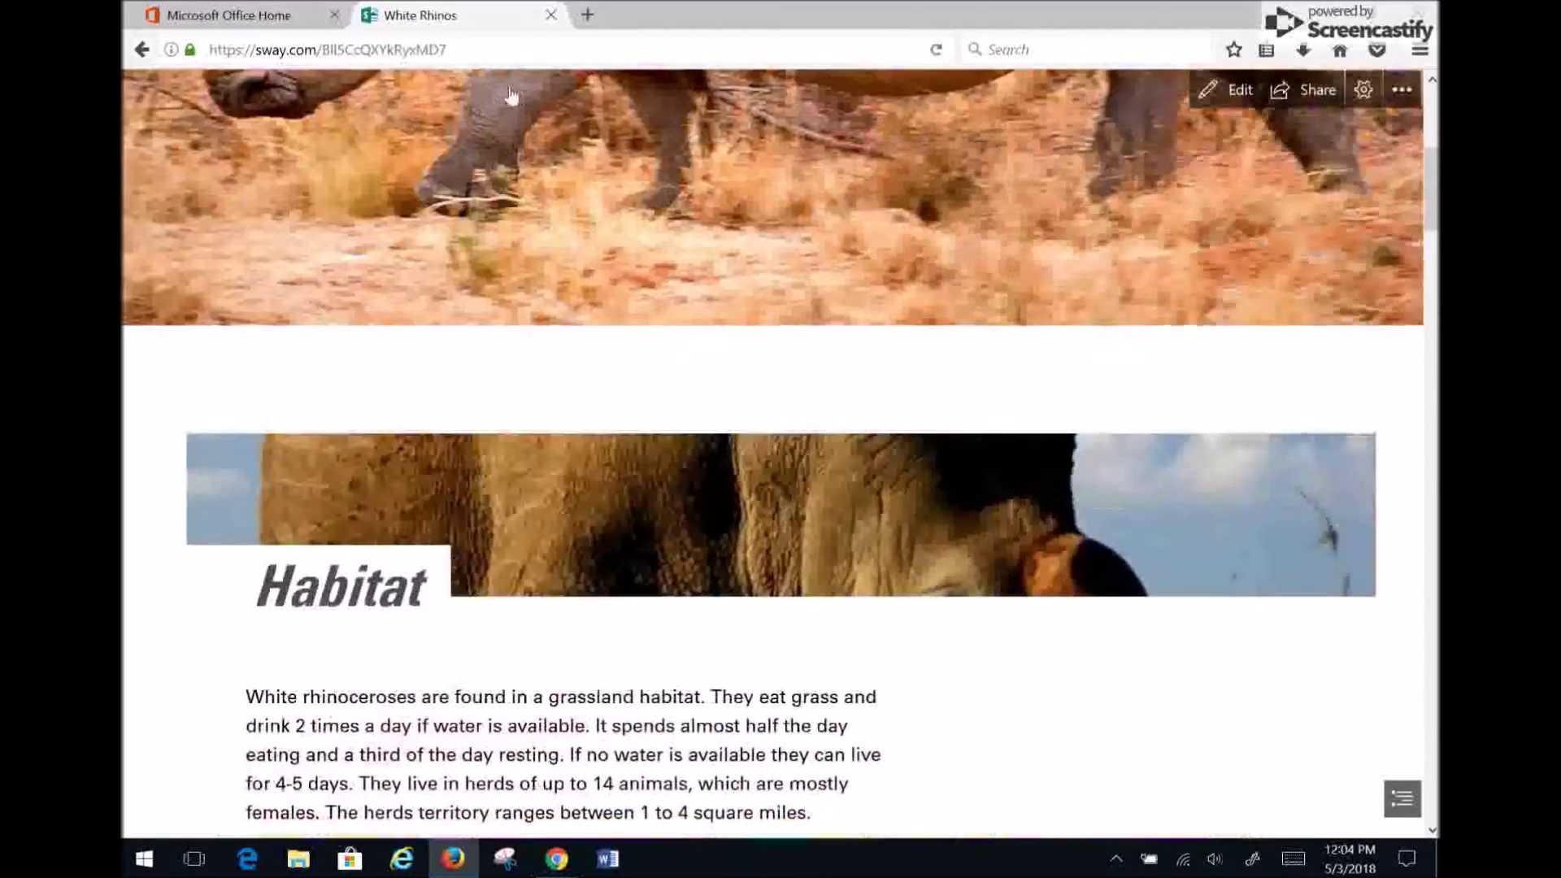
scroll(1157, 182, "up", 5)
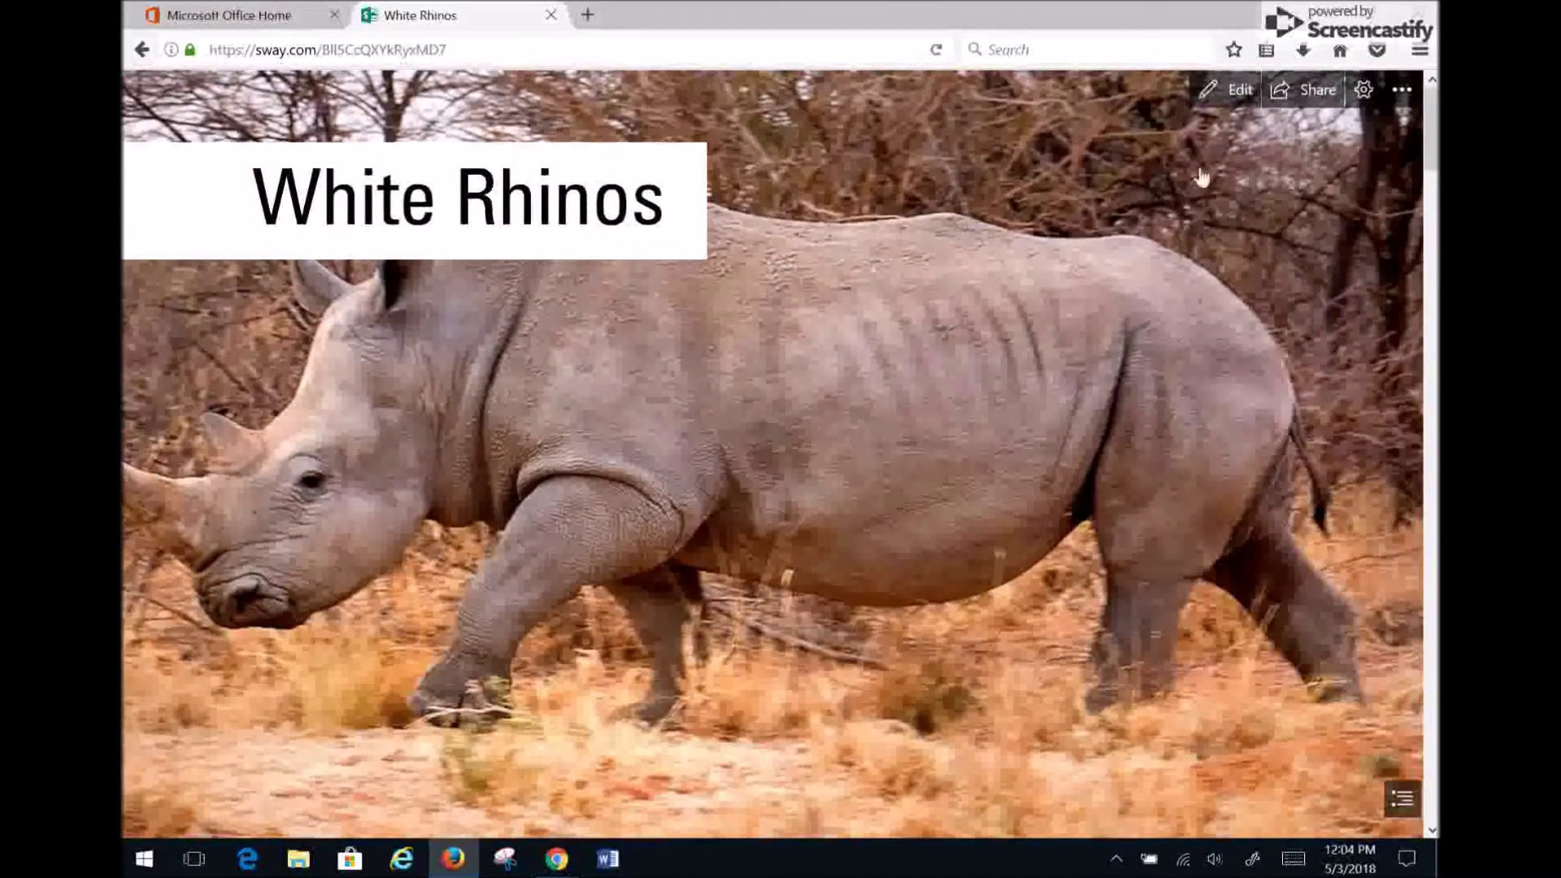
left_click(1223, 96)
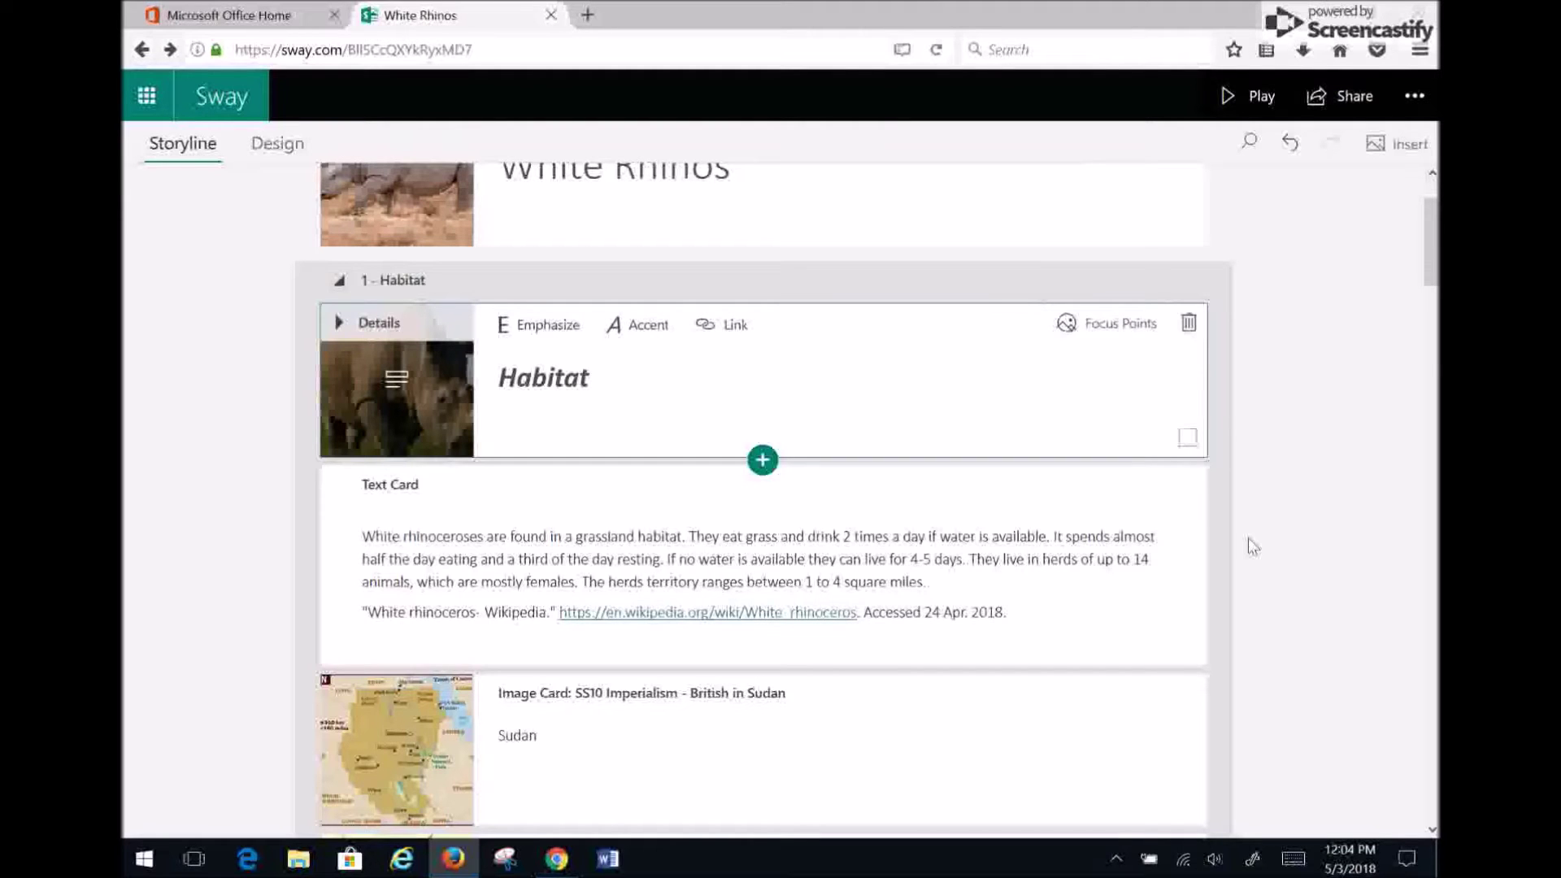
Group the Sudan, Uganda, Democratic Republic of the Congo, Kenya and Savannah image cards in the Habitat section.
scroll(1325, 556, "down", 2)
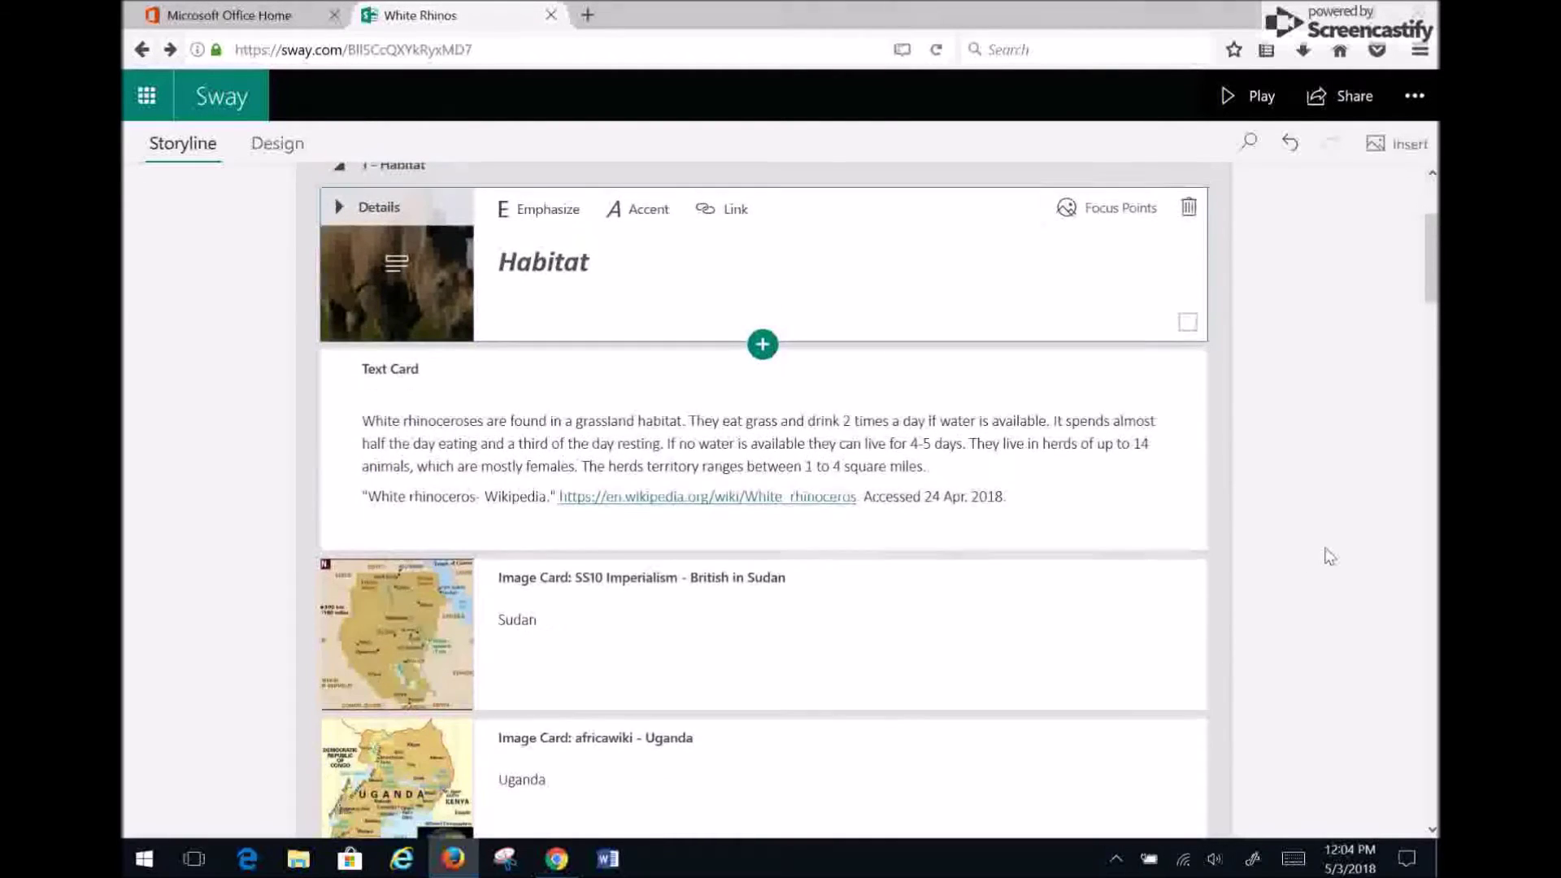
scroll(1330, 556, "down", 2)
scroll(1323, 550, "down", 2)
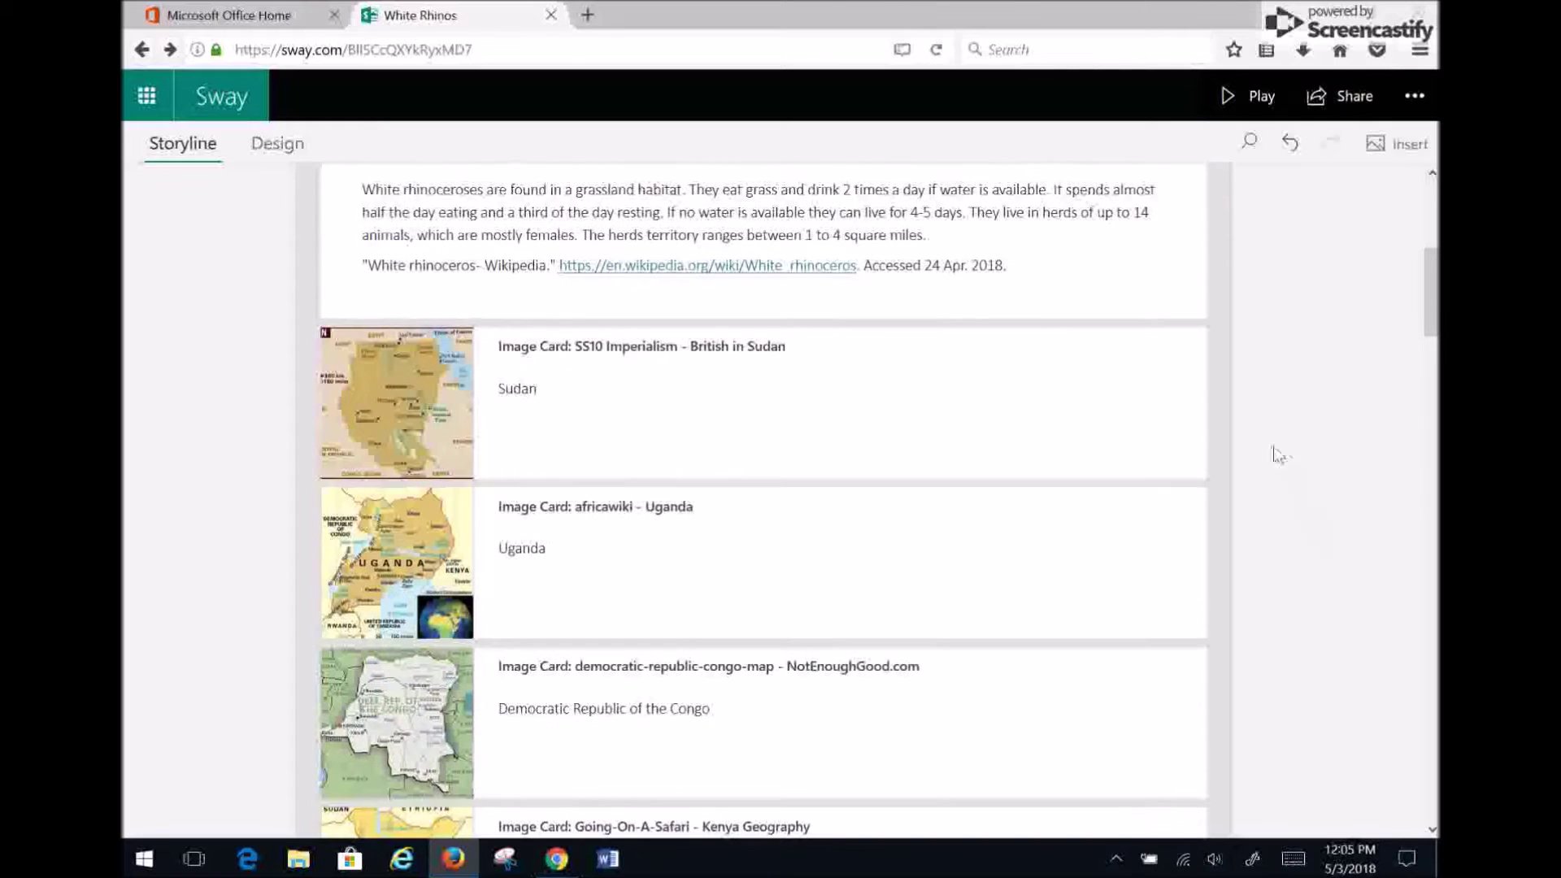
left_click(1038, 414)
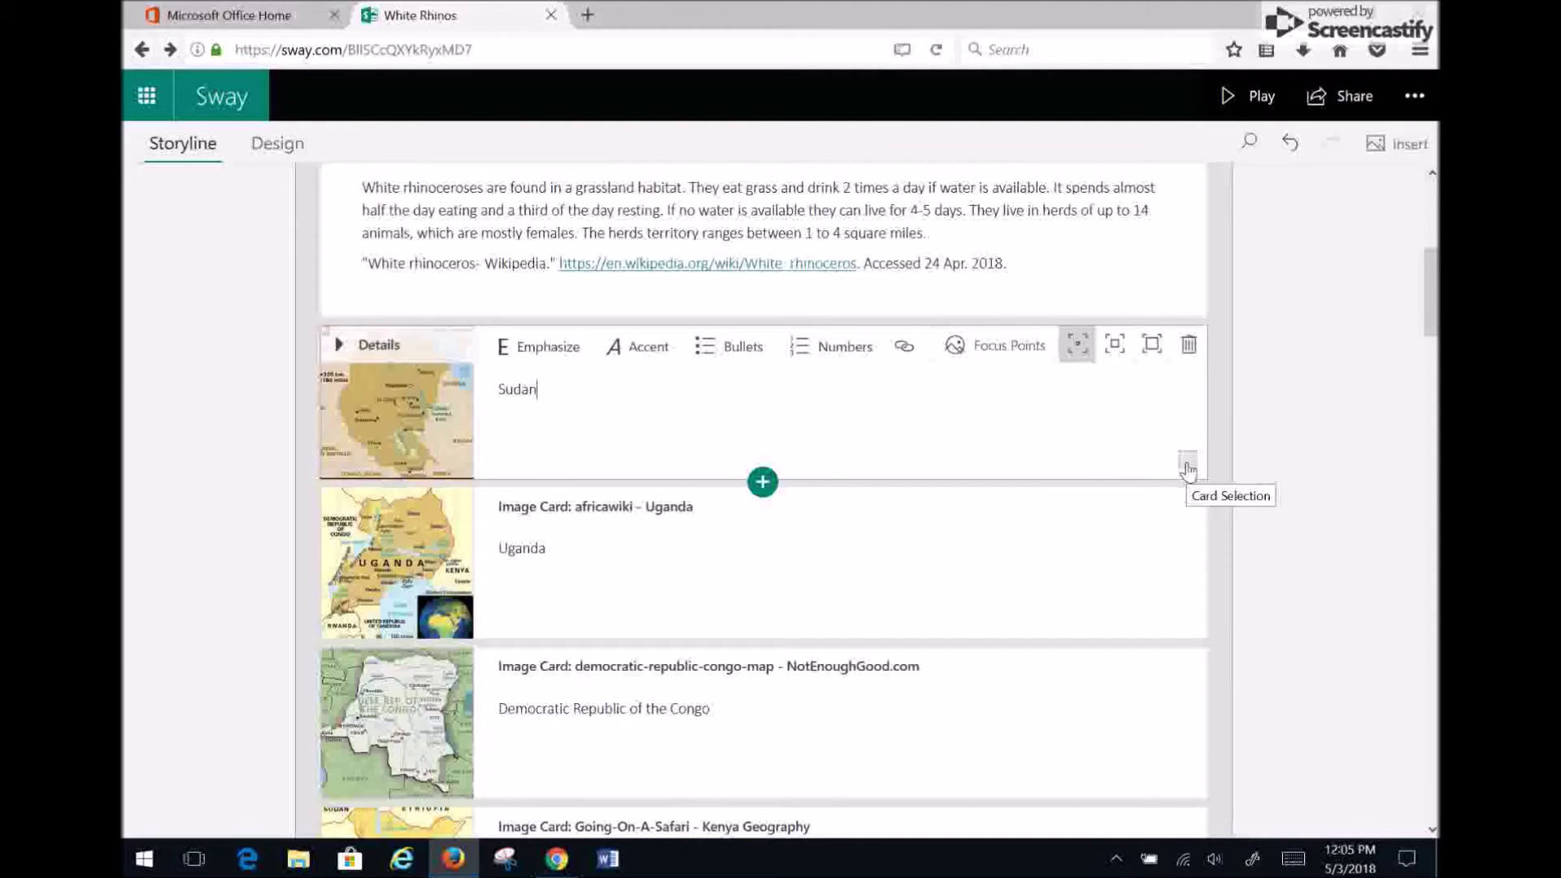
left_click(1188, 463)
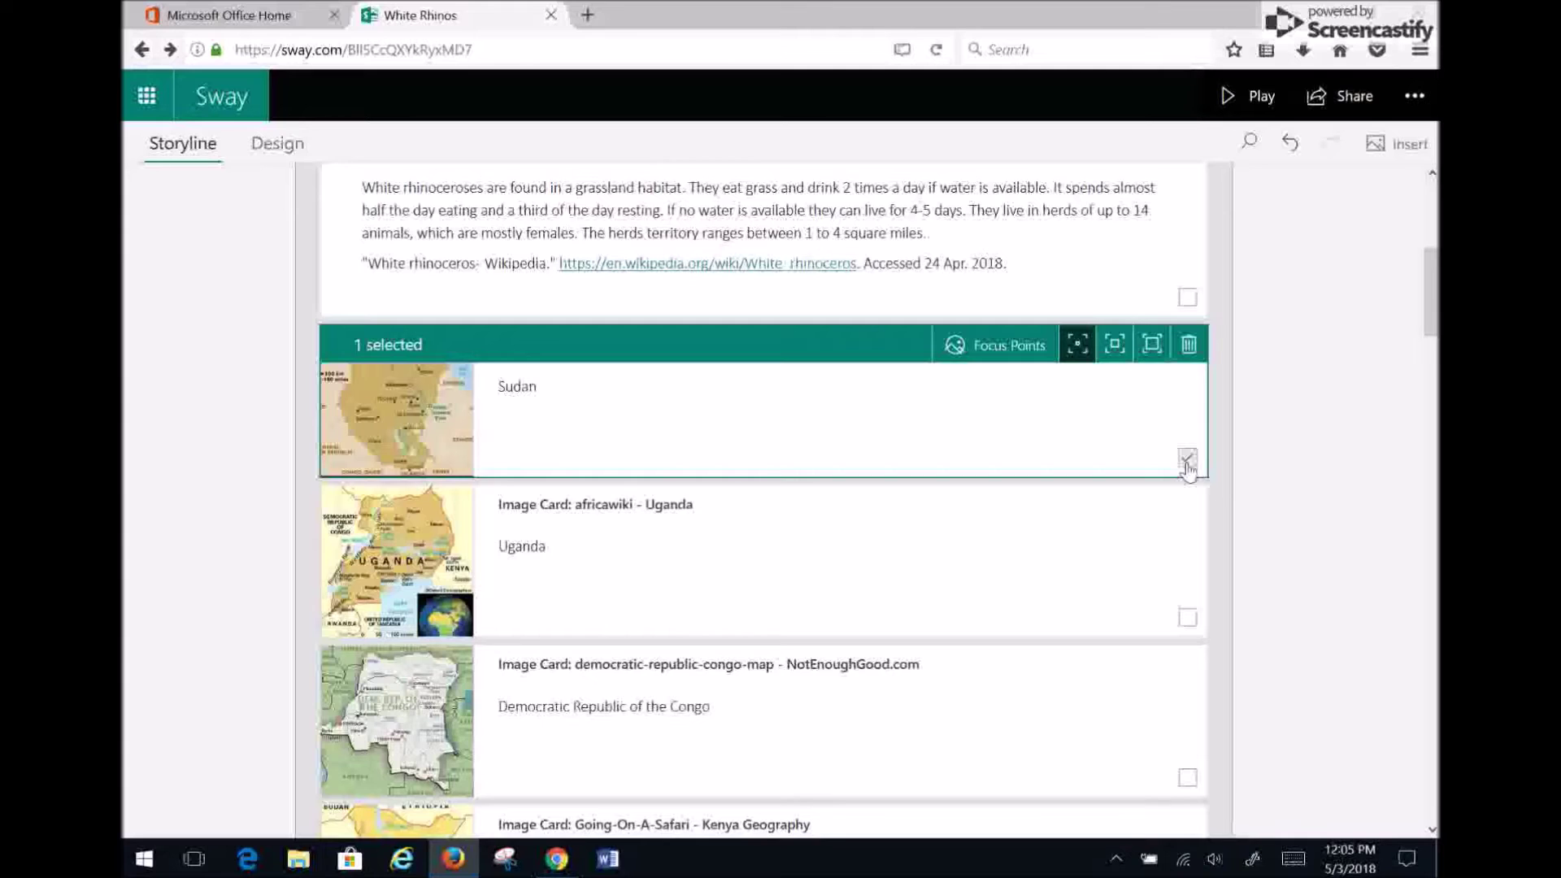
left_click(1187, 620)
left_click(1188, 790)
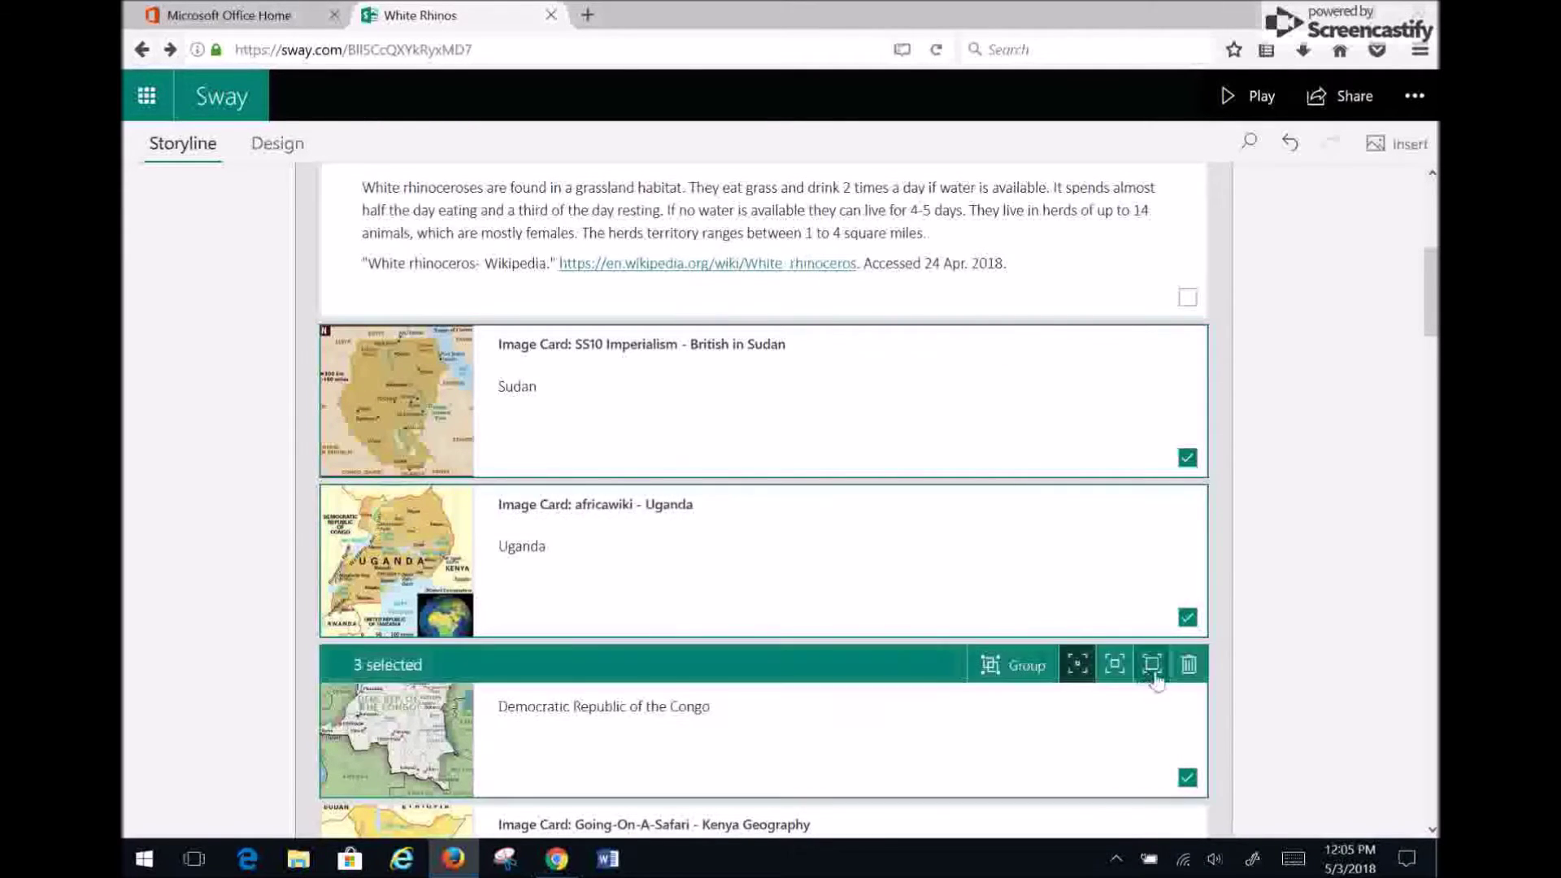
scroll(1161, 656, "down", 2)
scroll(1161, 657, "down", 2)
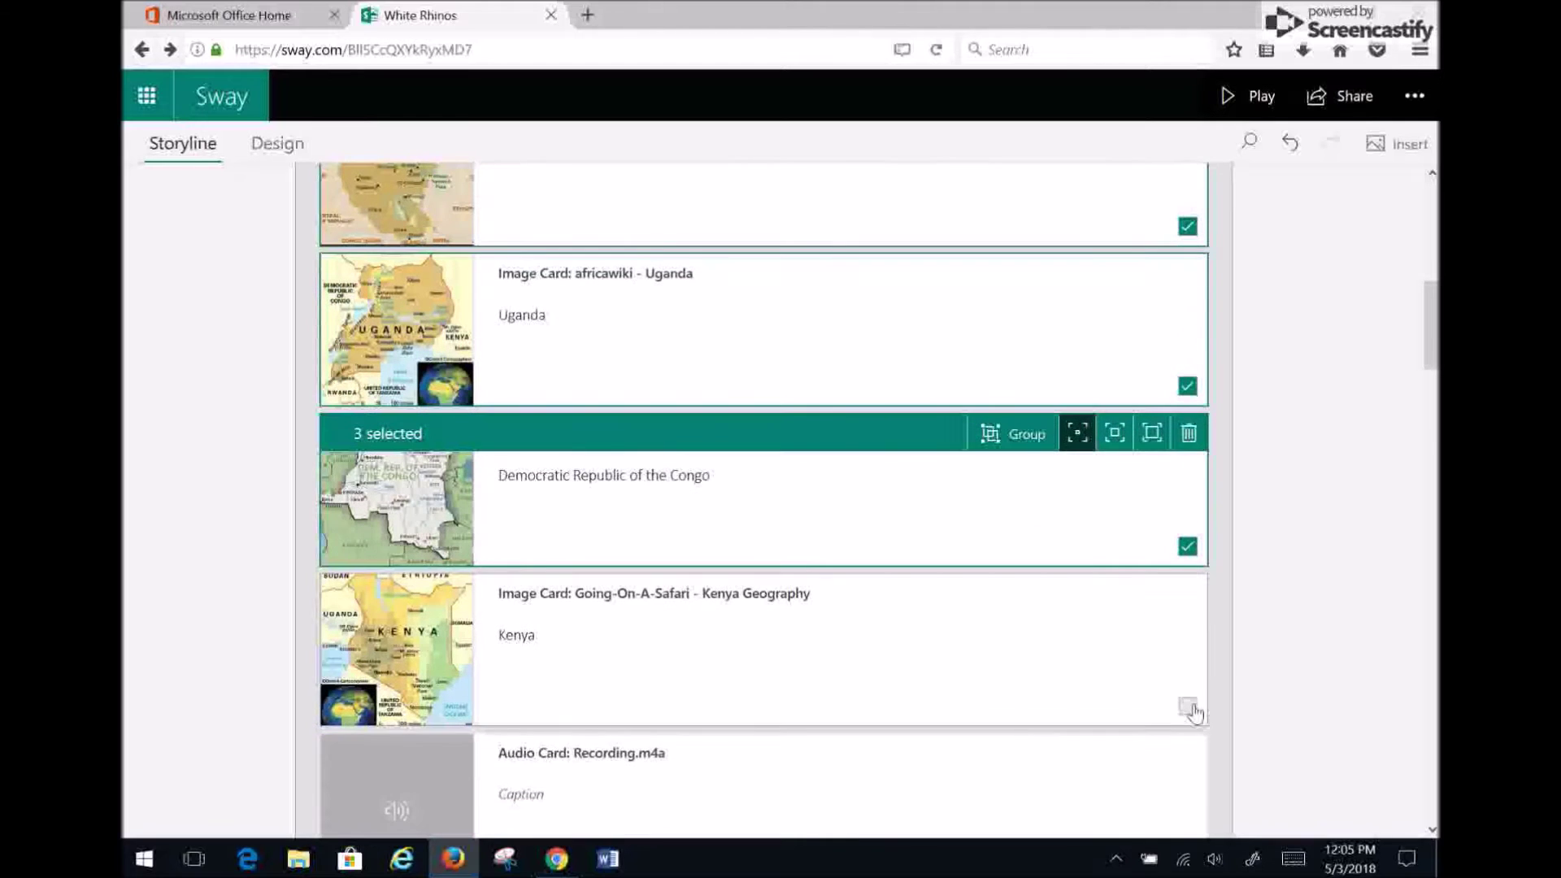
left_click(1188, 707)
scroll(1087, 619, "down", 5)
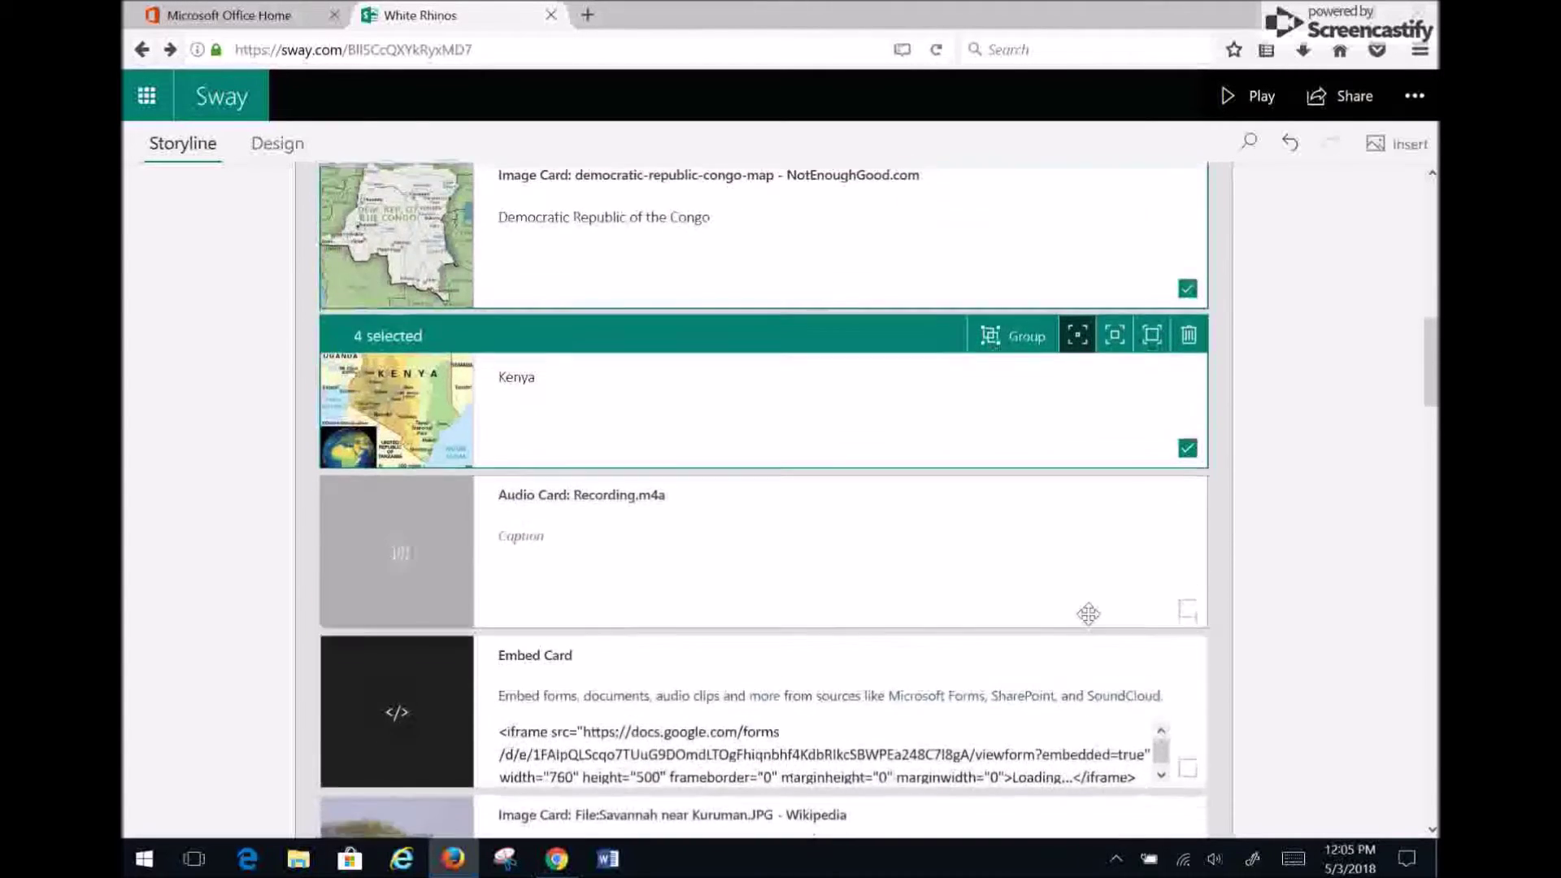
scroll(1087, 615, "down", 2)
left_click(1187, 727)
scroll(1012, 655, "up", 4)
scroll(1013, 656, "up", 4)
scroll(1013, 657, "down", 8)
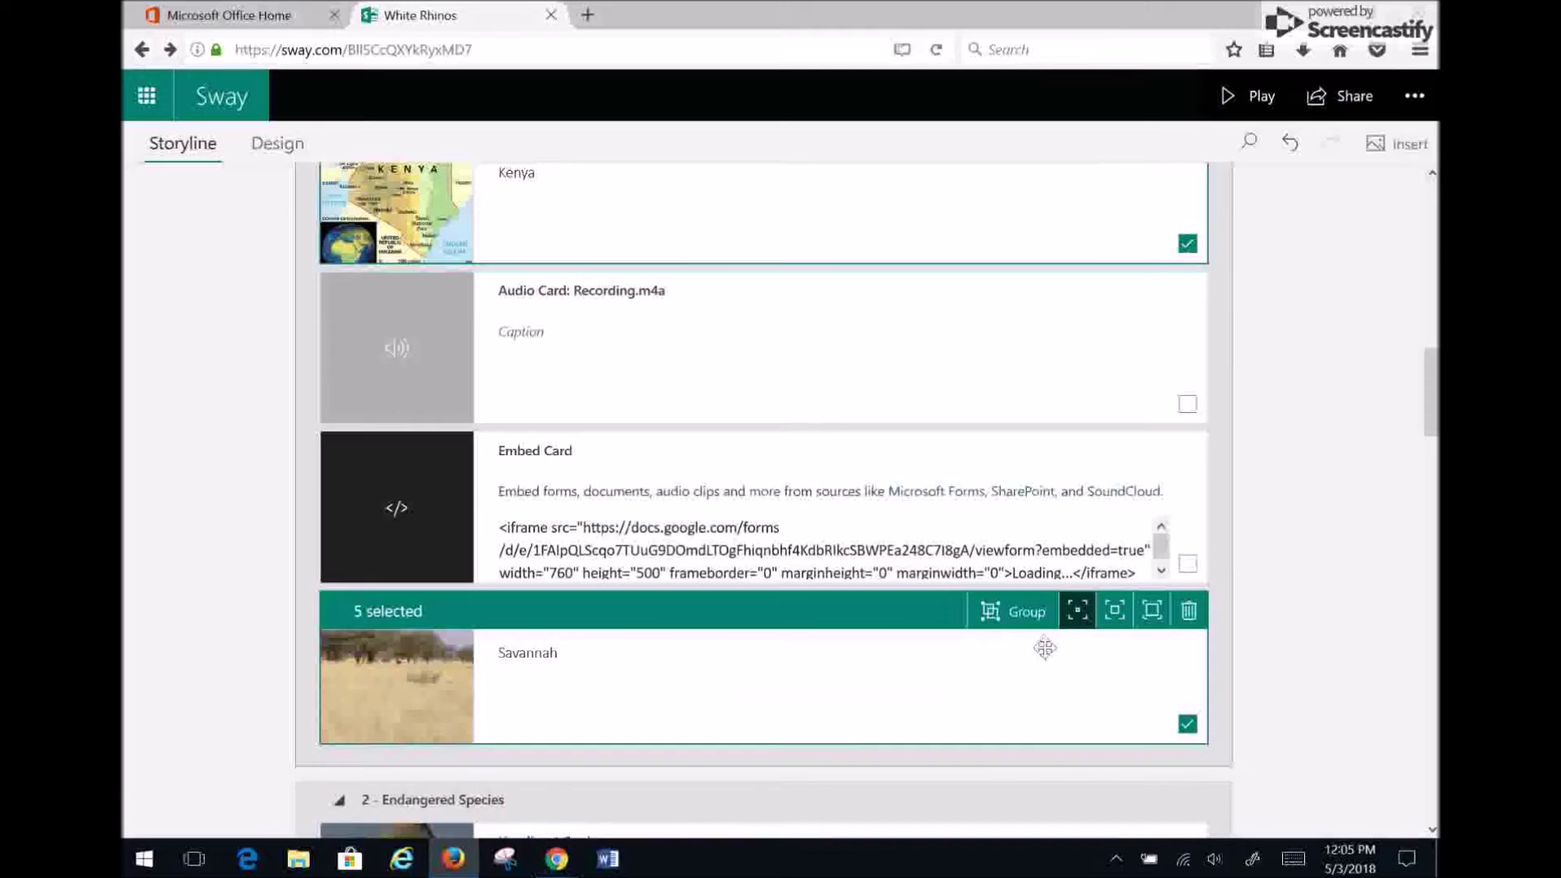
left_click(999, 613)
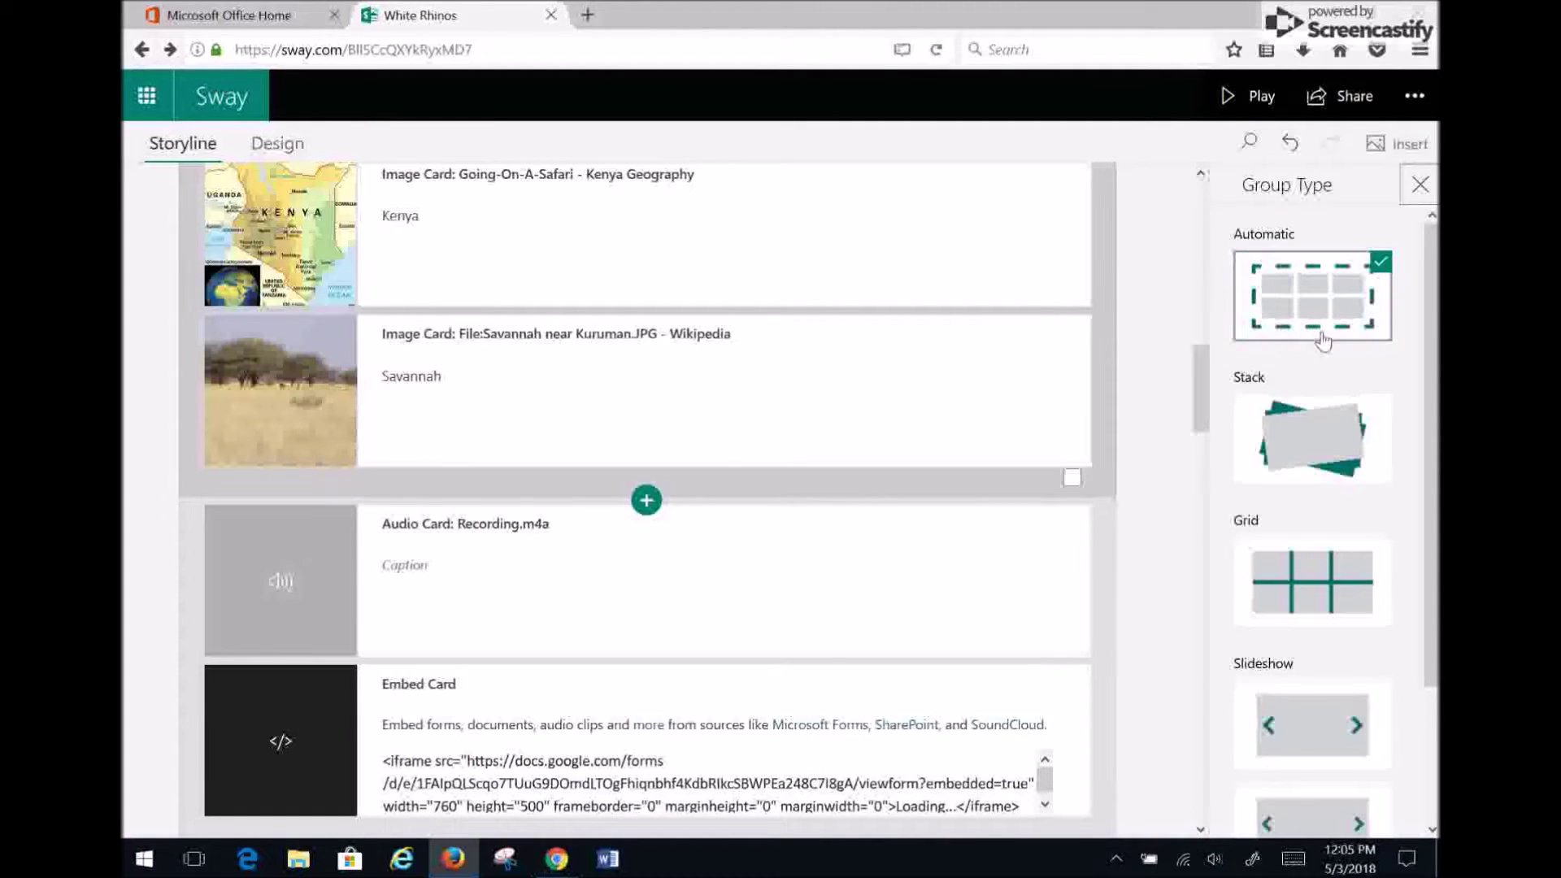
Set the new image group's type to Stack and close the group type options.
scroll(1323, 342, "down", 3)
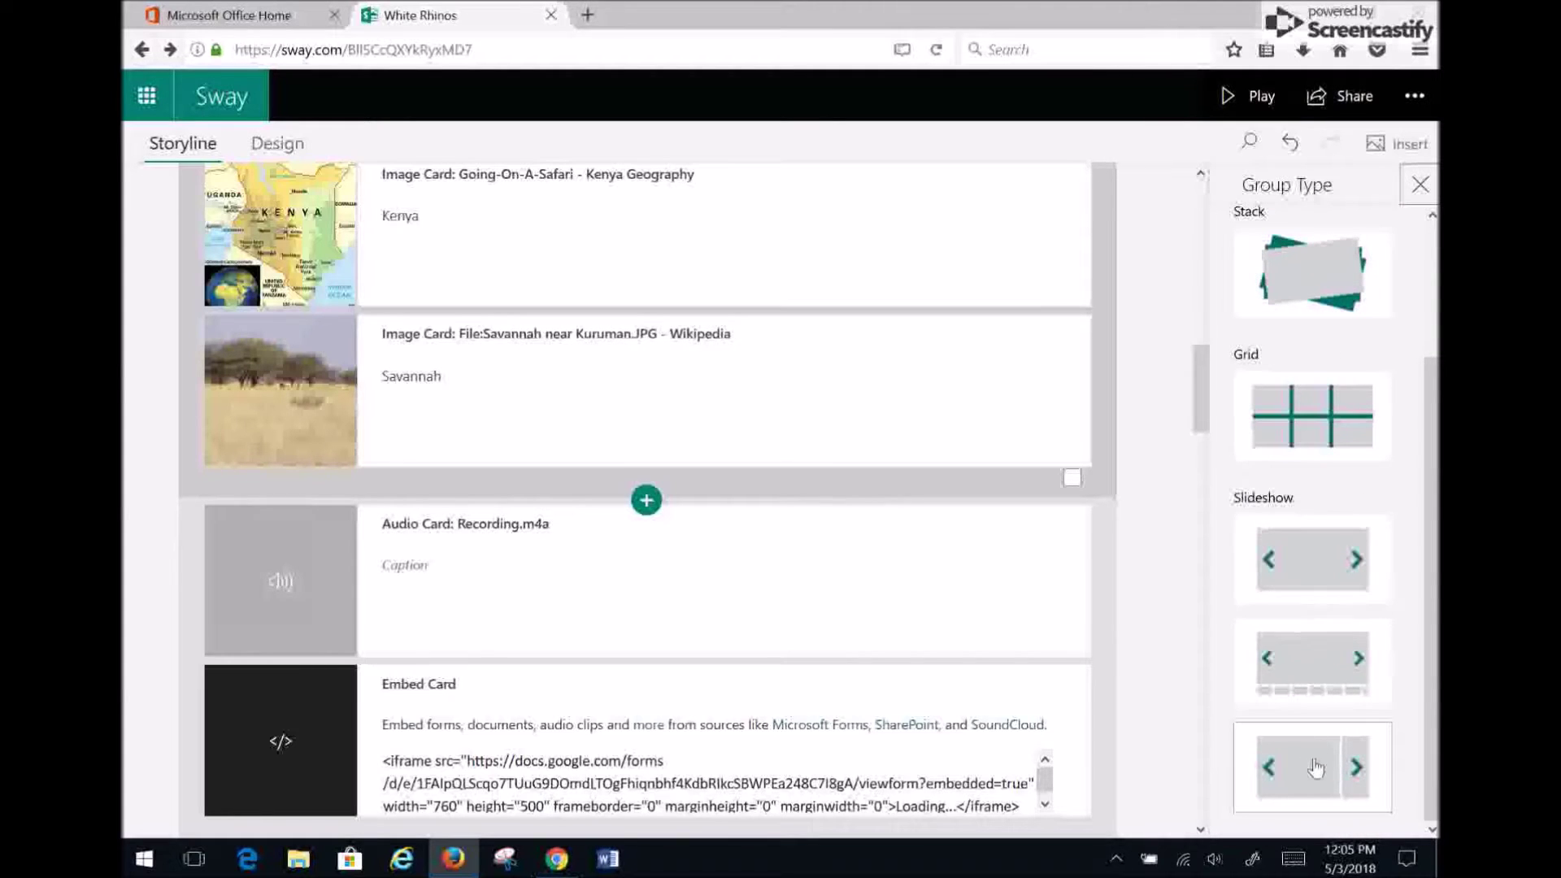
scroll(1317, 748, "up", 3)
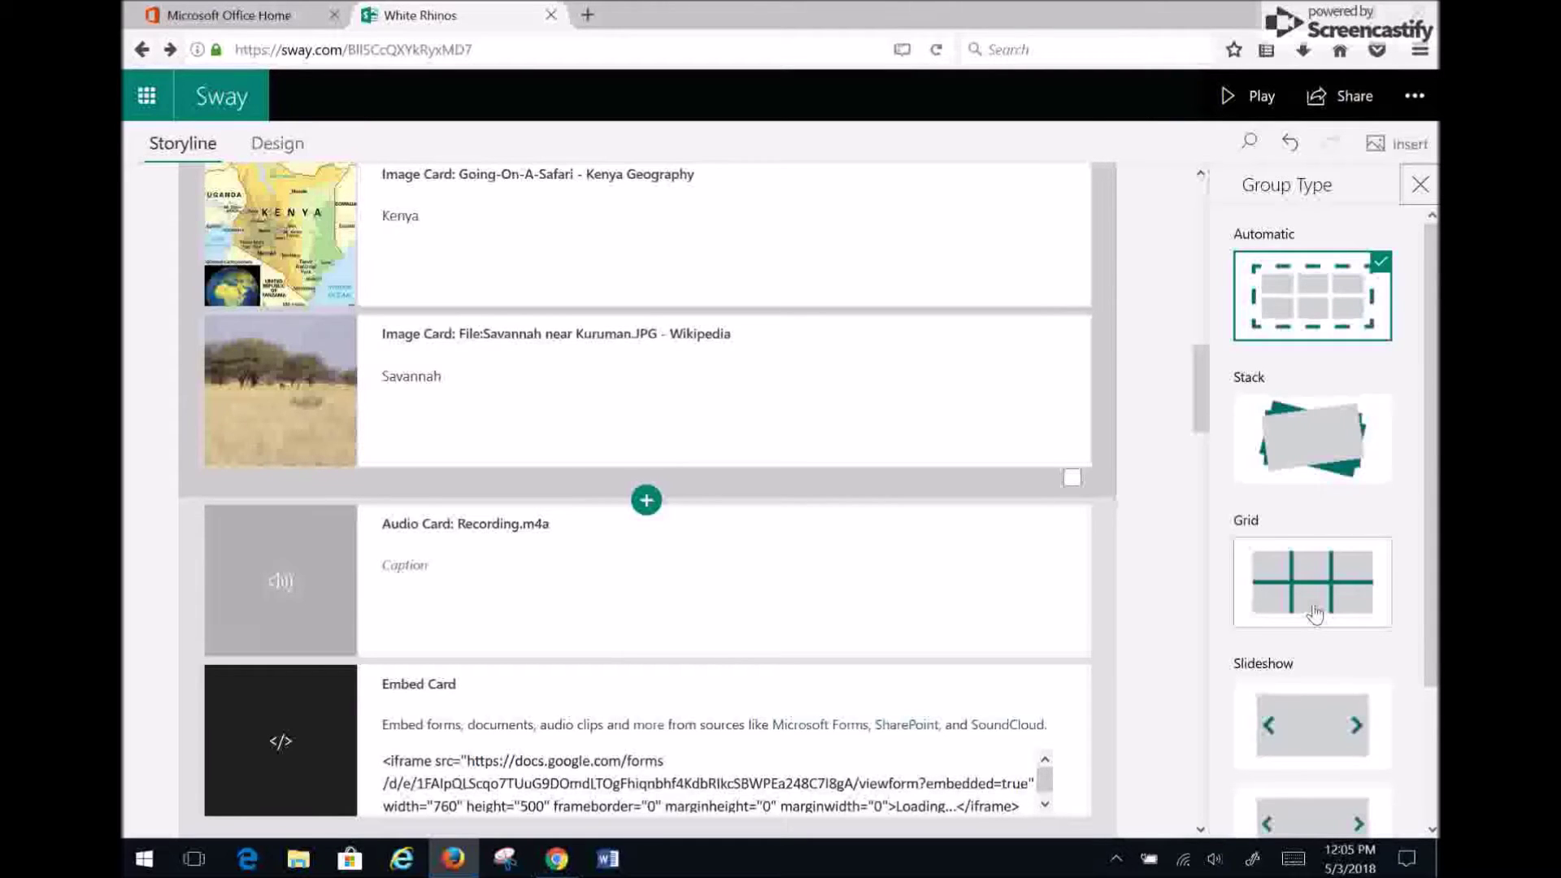
scroll(943, 400, "up", 1)
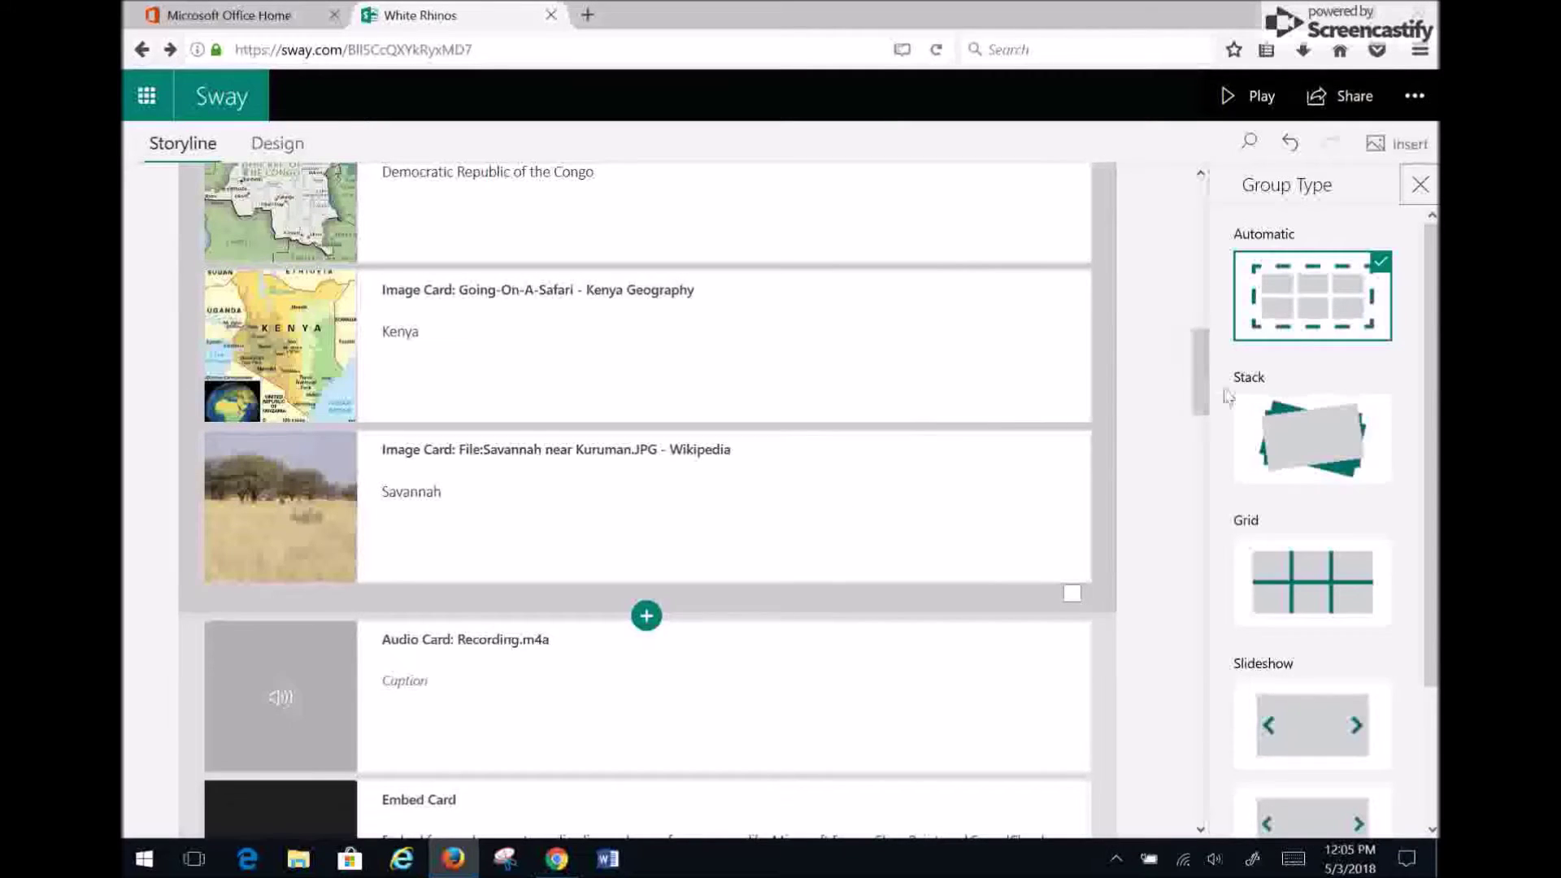
left_click(1330, 455)
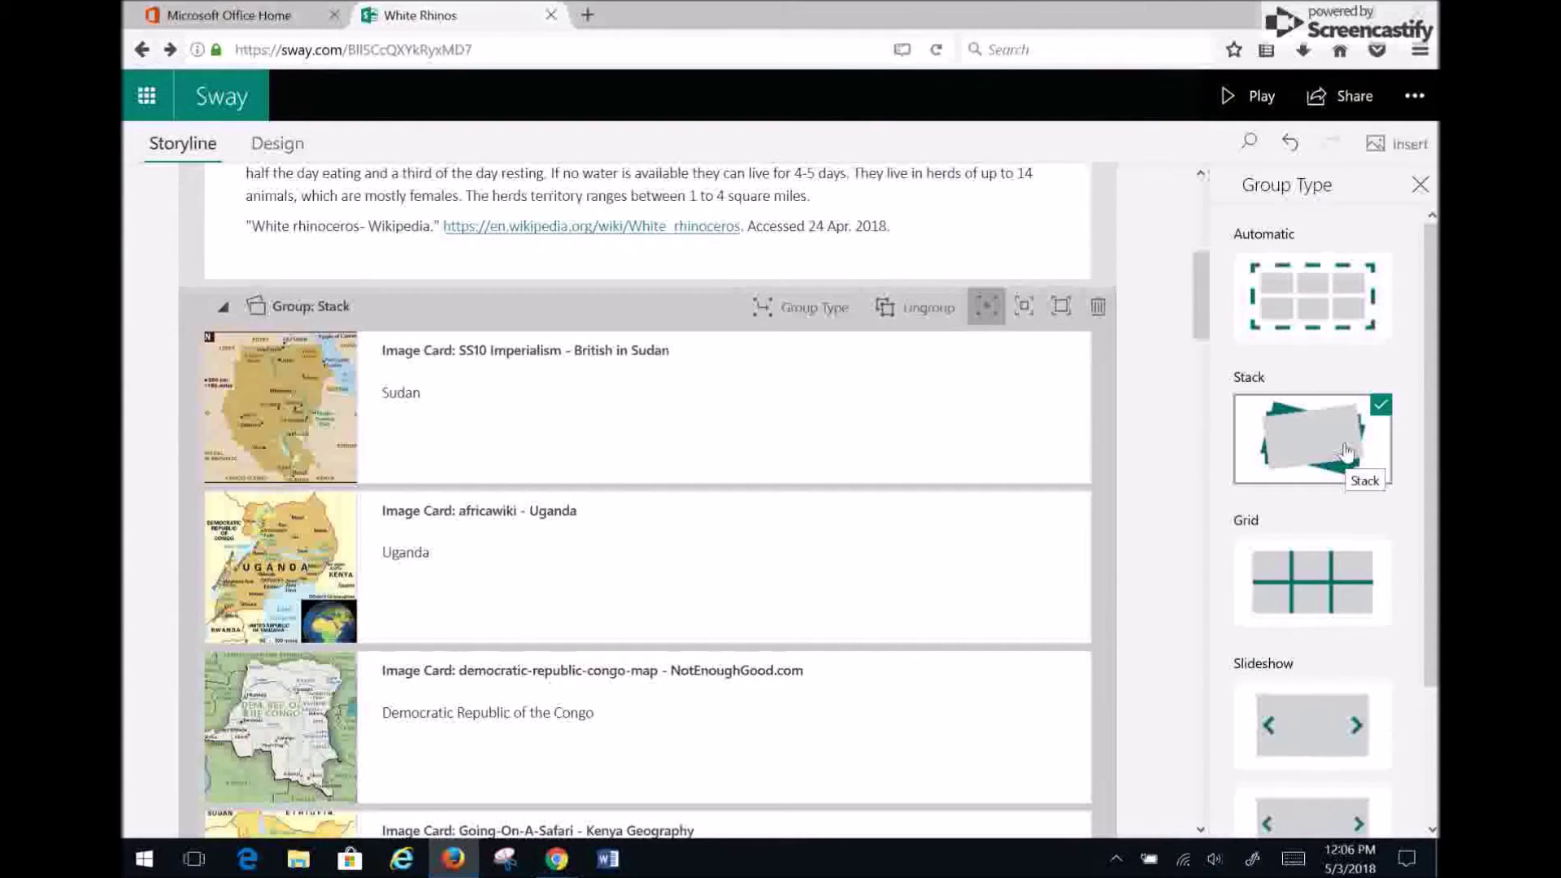
left_click(1419, 186)
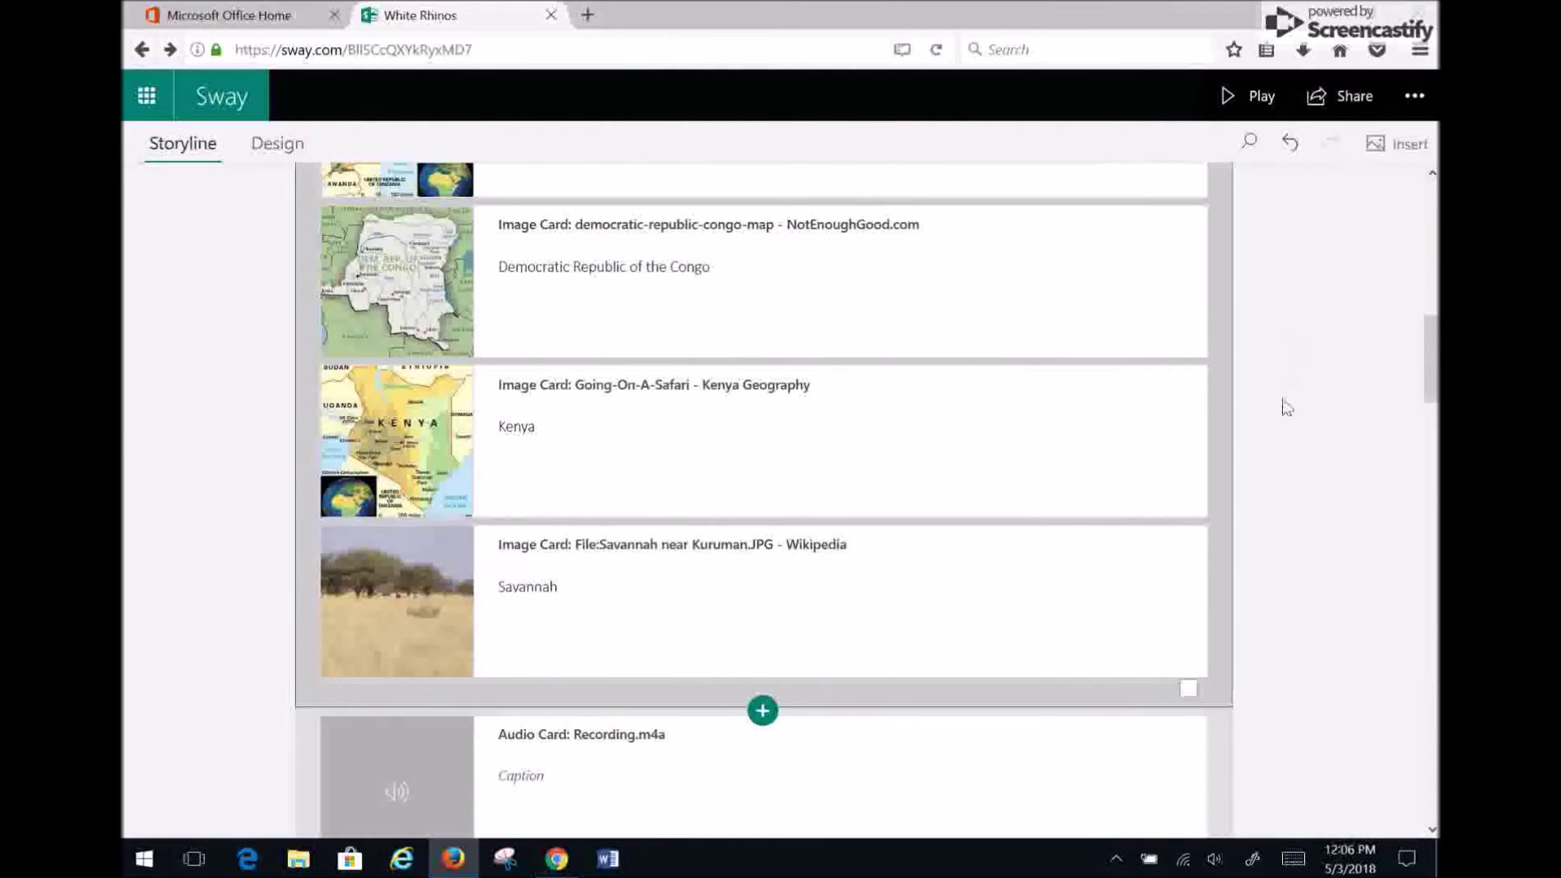
Collapse the stacked image group in the Habitat section of the storyline.
scroll(961, 400, "up", 5)
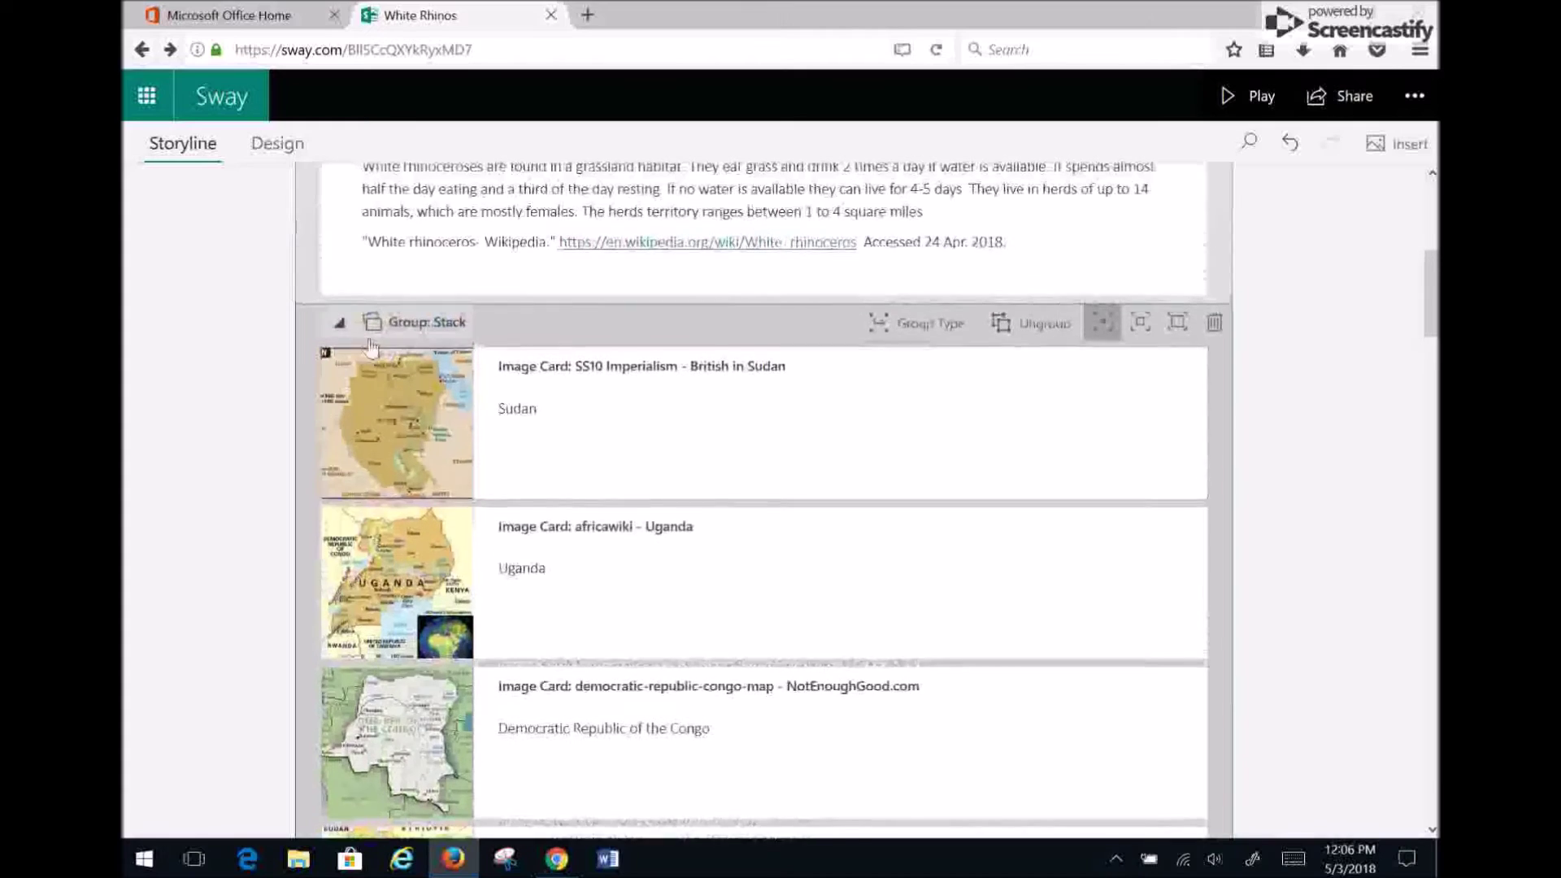
left_click(340, 327)
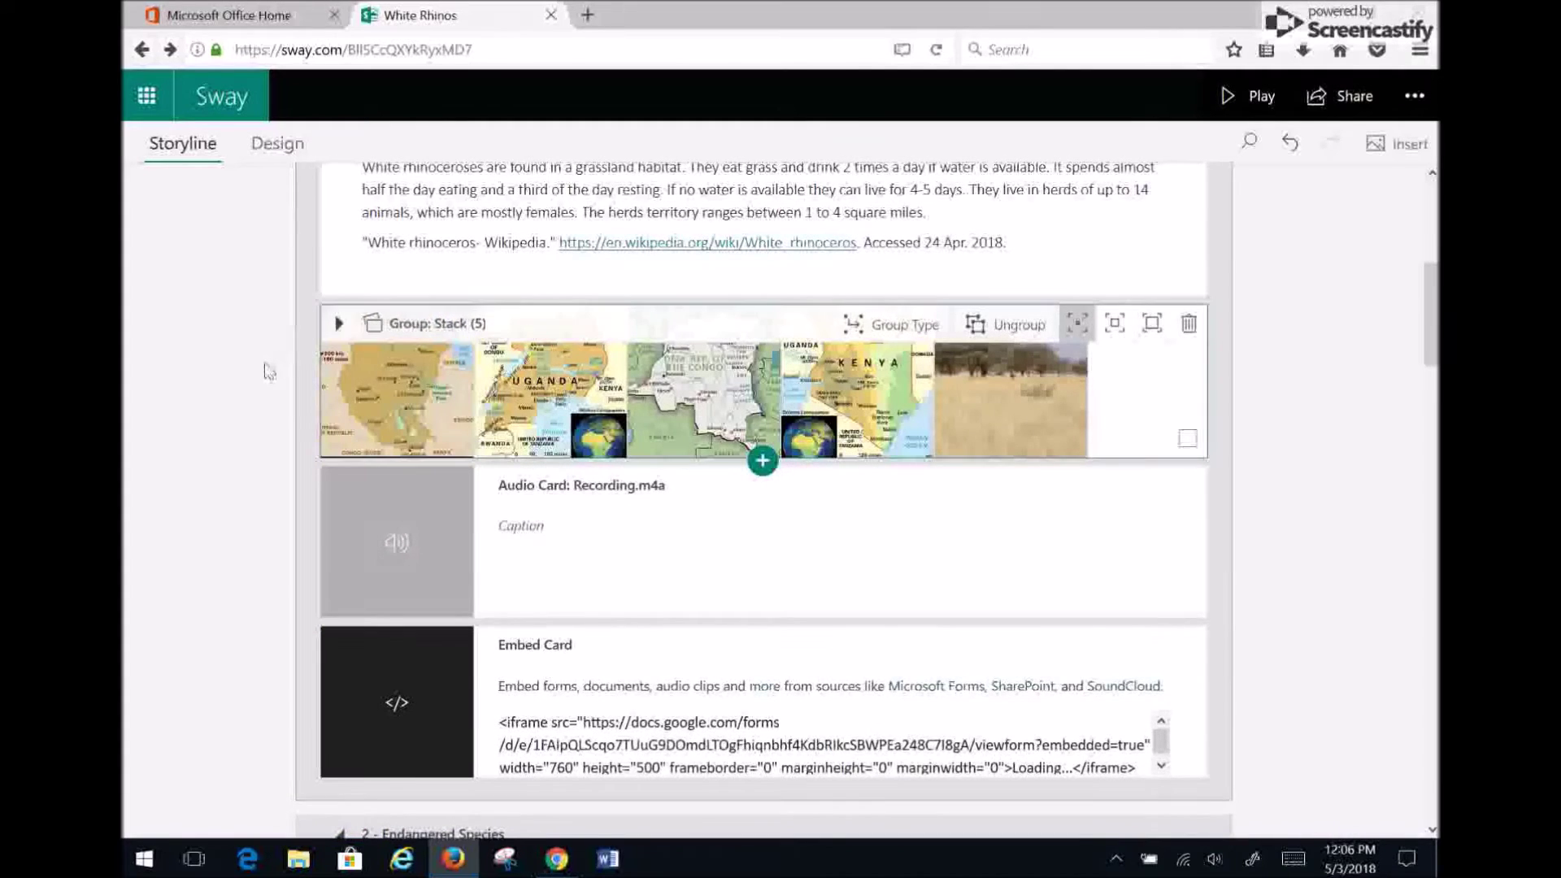
scroll(265, 363, "up", 2)
scroll(265, 362, "up", 3)
scroll(265, 362, "down", 3)
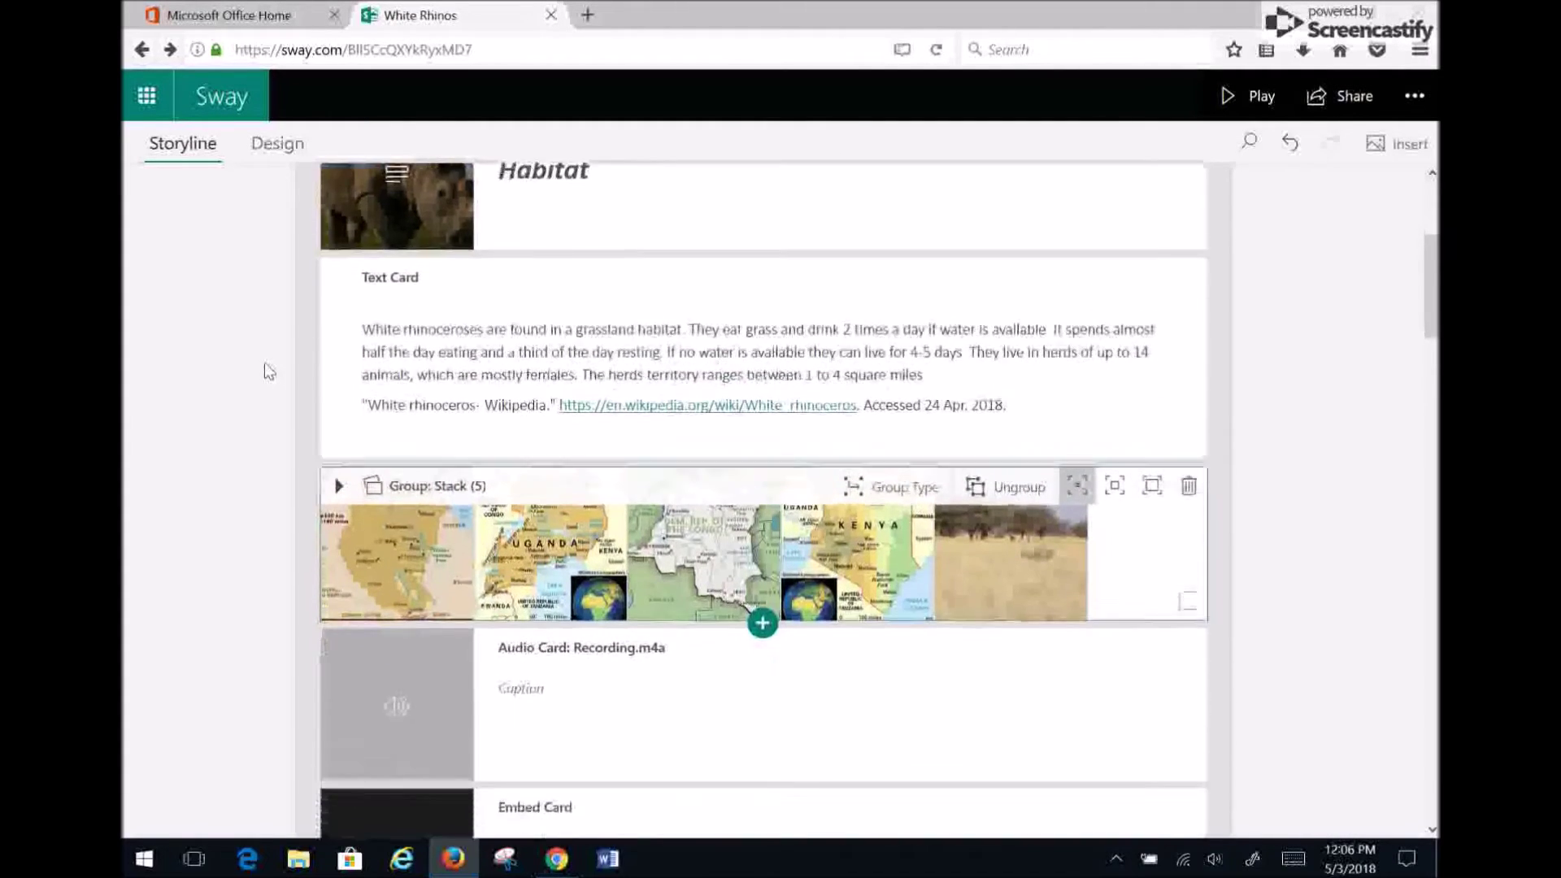
scroll(232, 500, "down", 2)
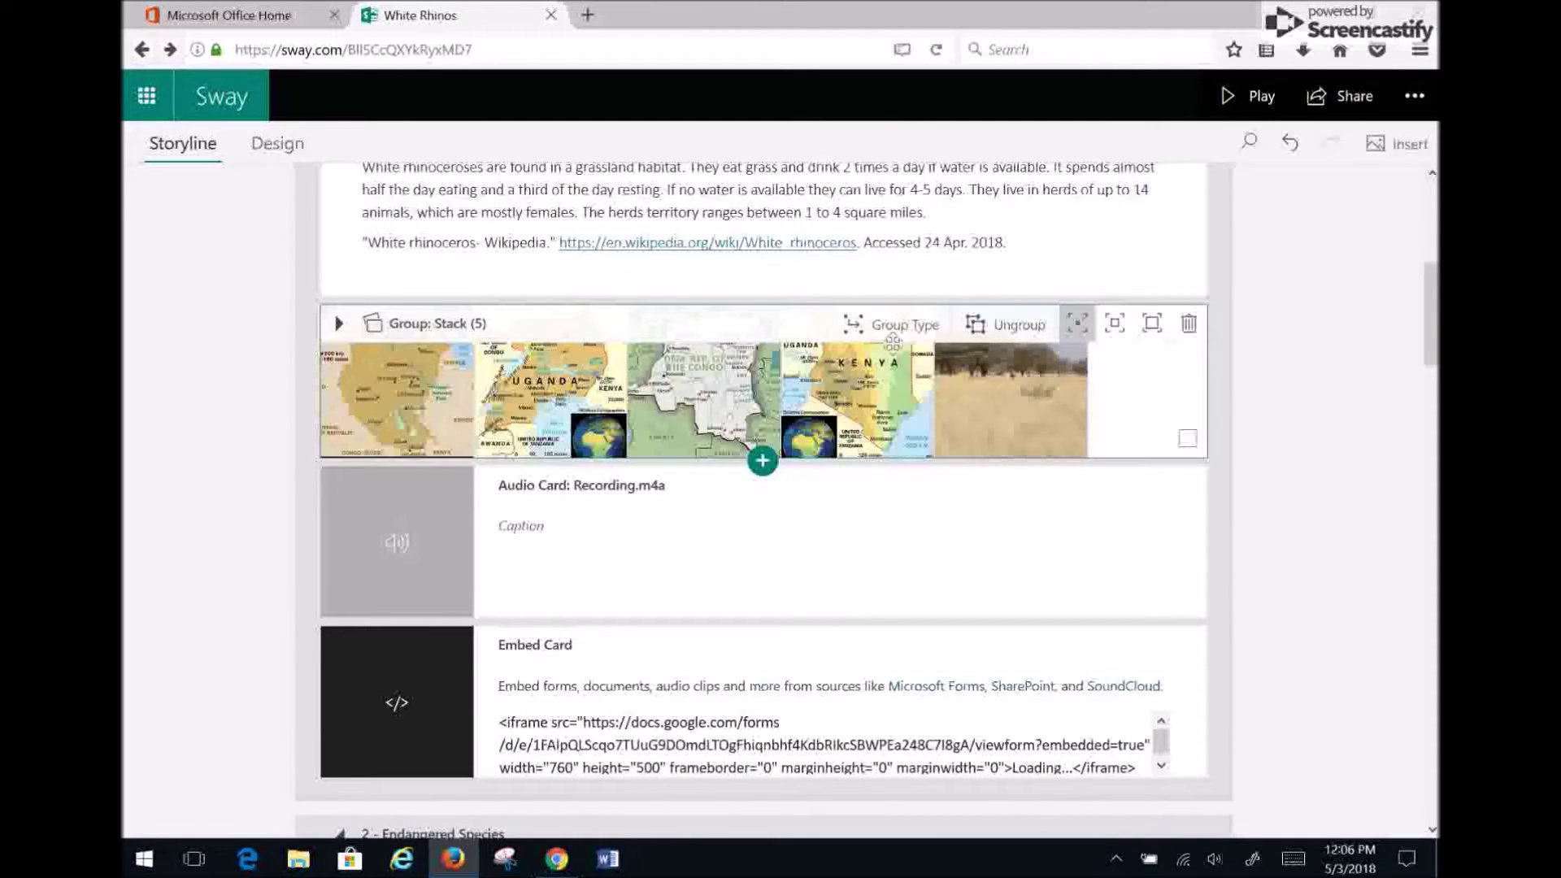
Preview the Sway and flip through the stacked images in the Habitat section to the Democratic Republic of the Congo map.
left_click(1250, 104)
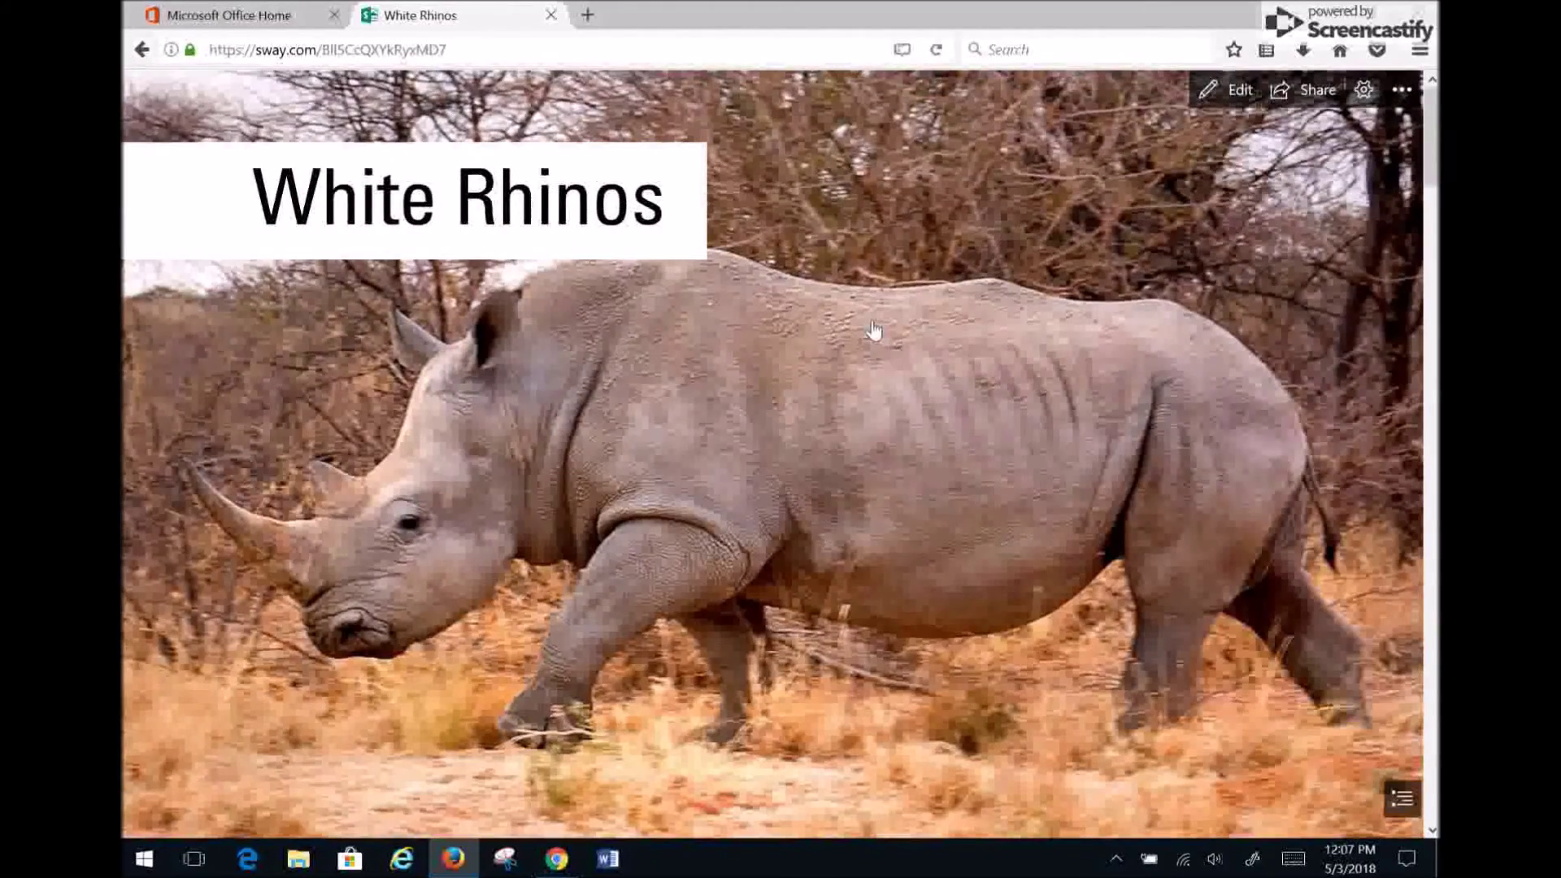
scroll(873, 331, "down", 7)
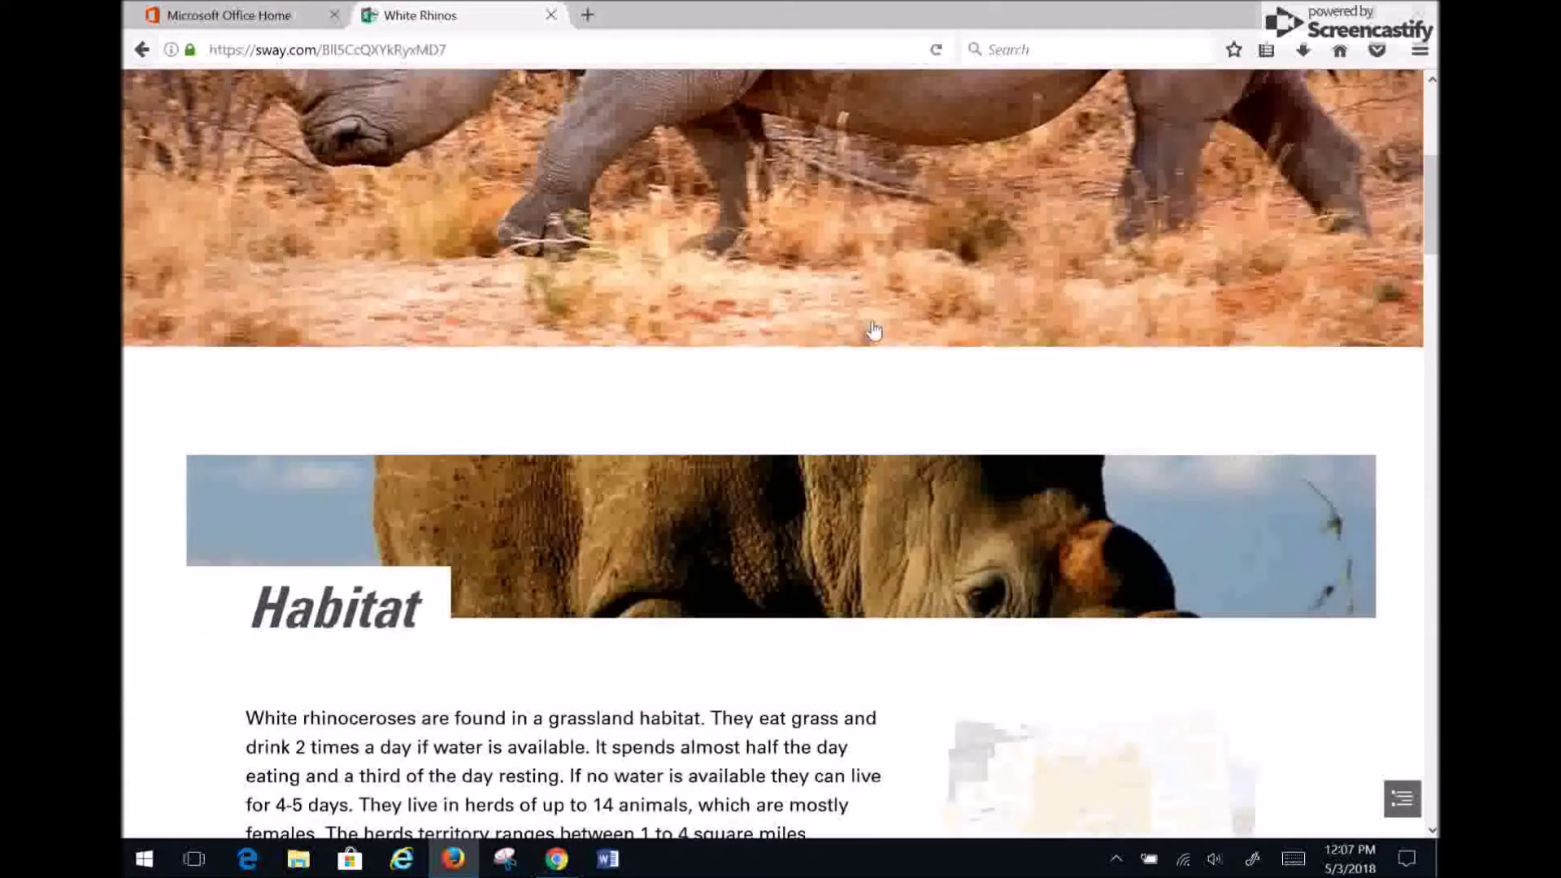
scroll(872, 331, "down", 3)
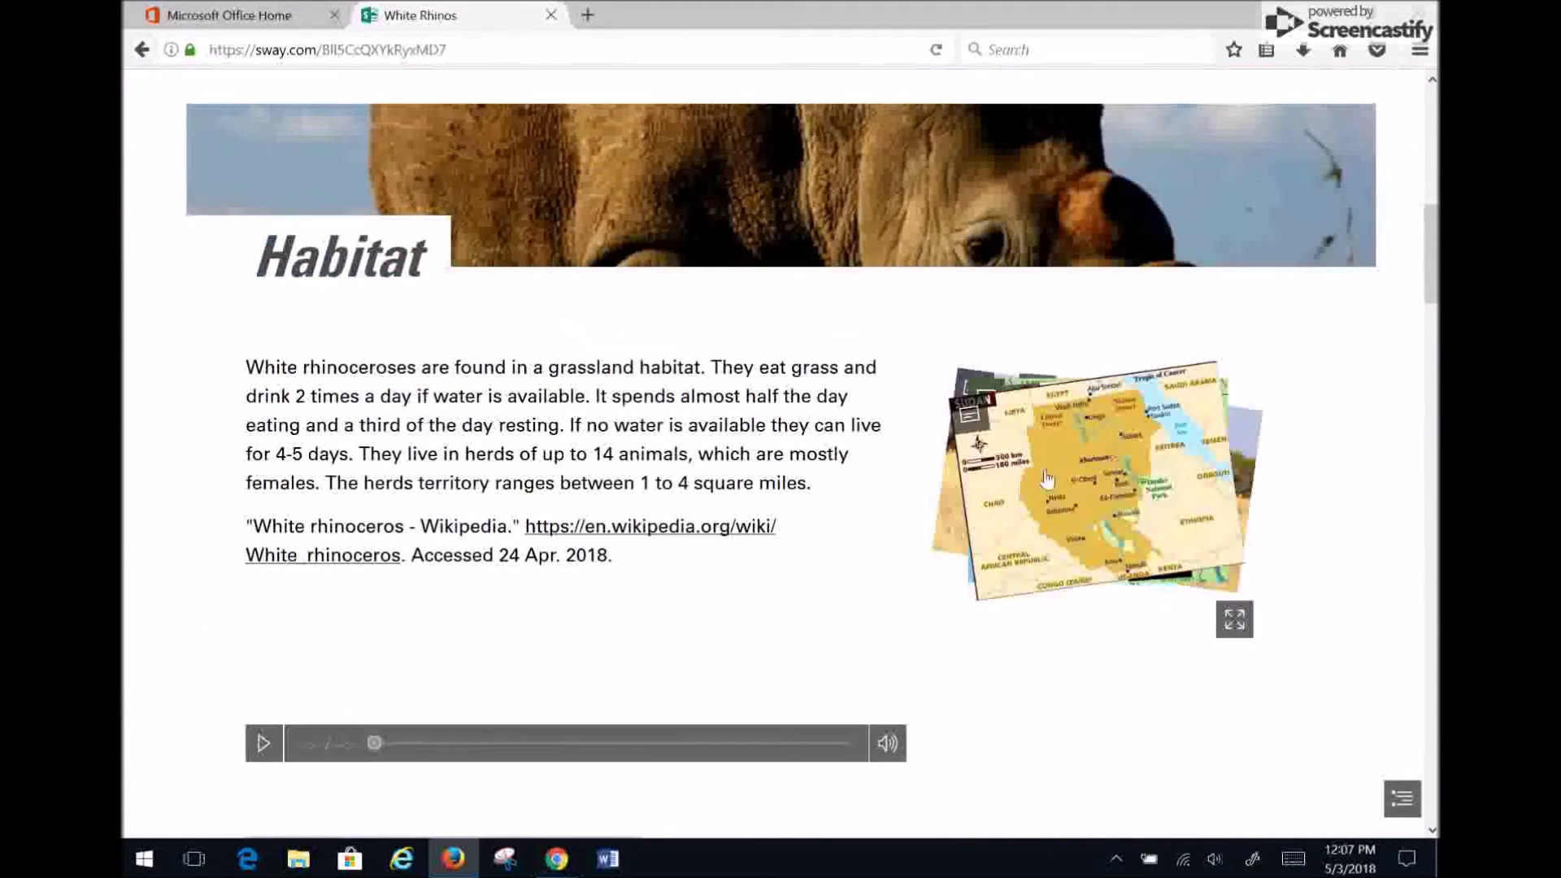
left_click(1104, 511)
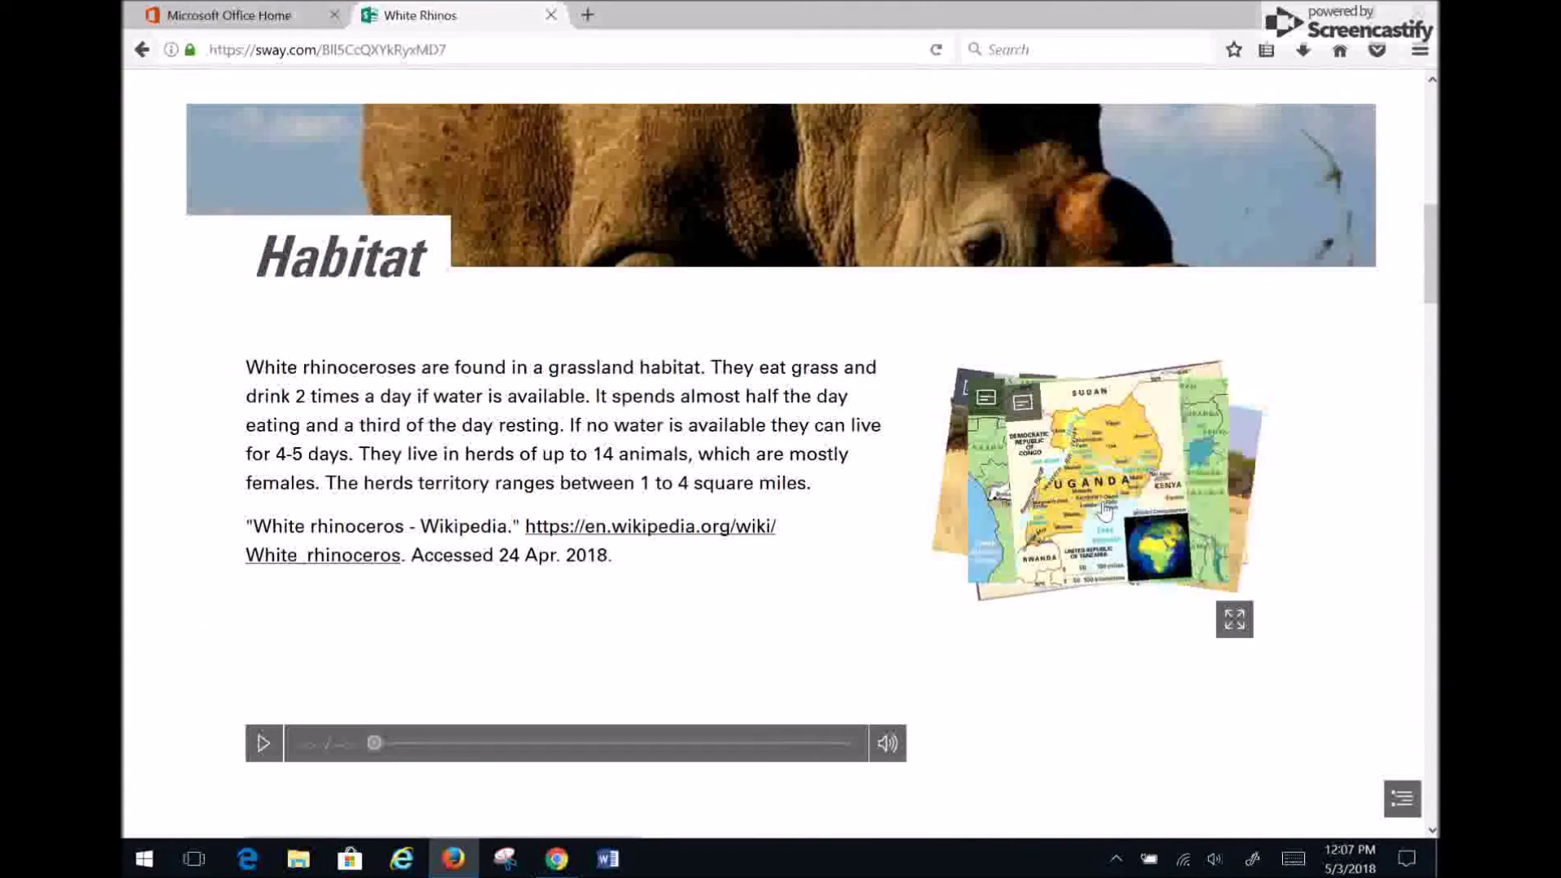
left_click(1104, 510)
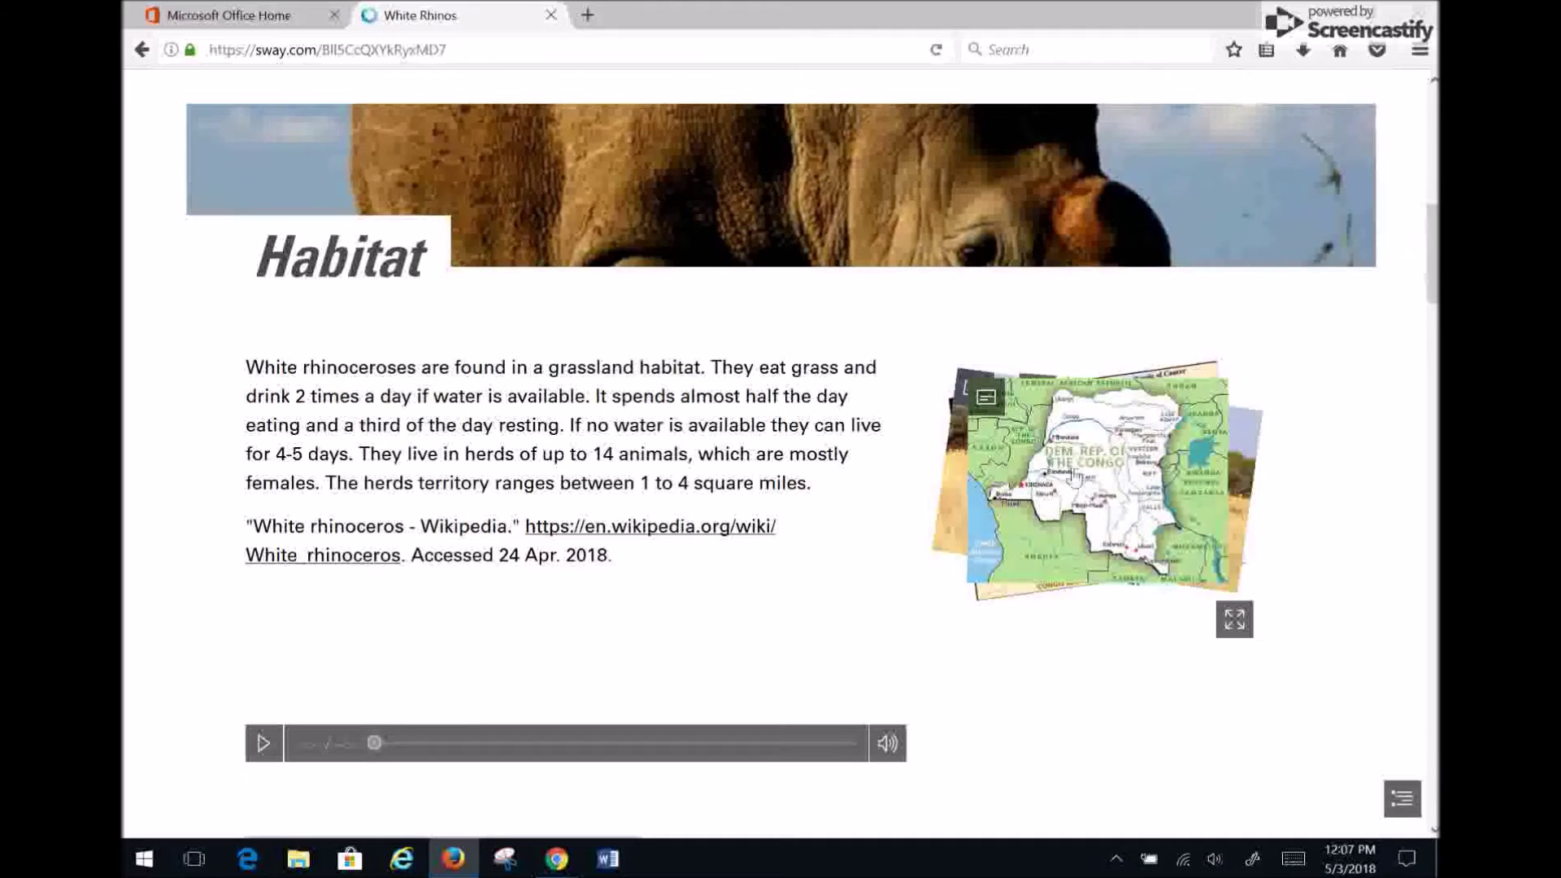
Show the Democratic Republic of the Congo map's caption, view the map enlarged, and return to editing the Sway.
left_click(989, 407)
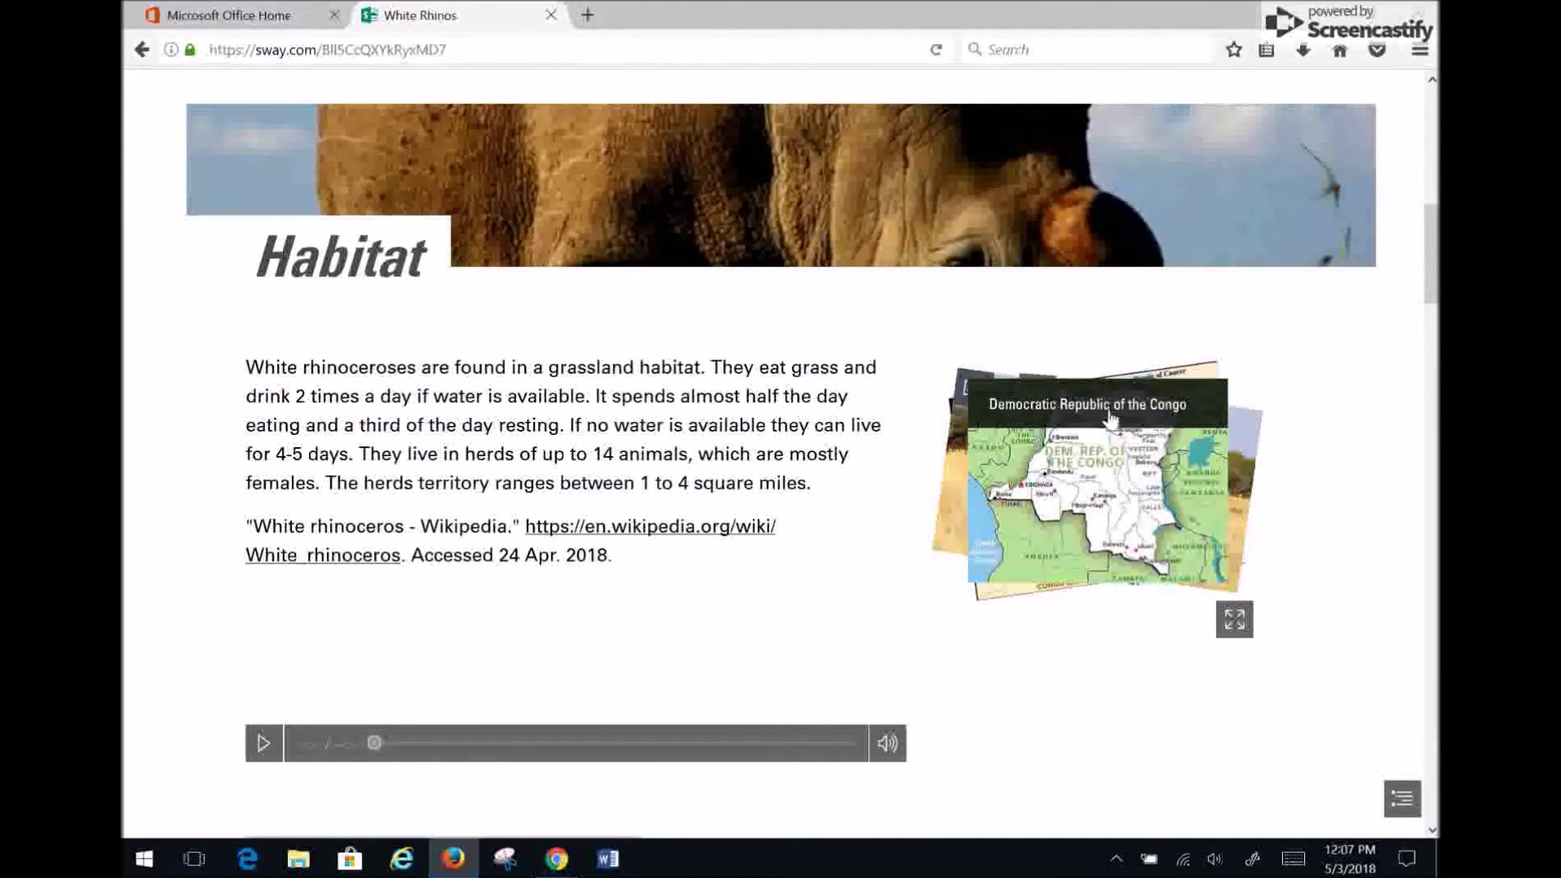
left_click(1244, 630)
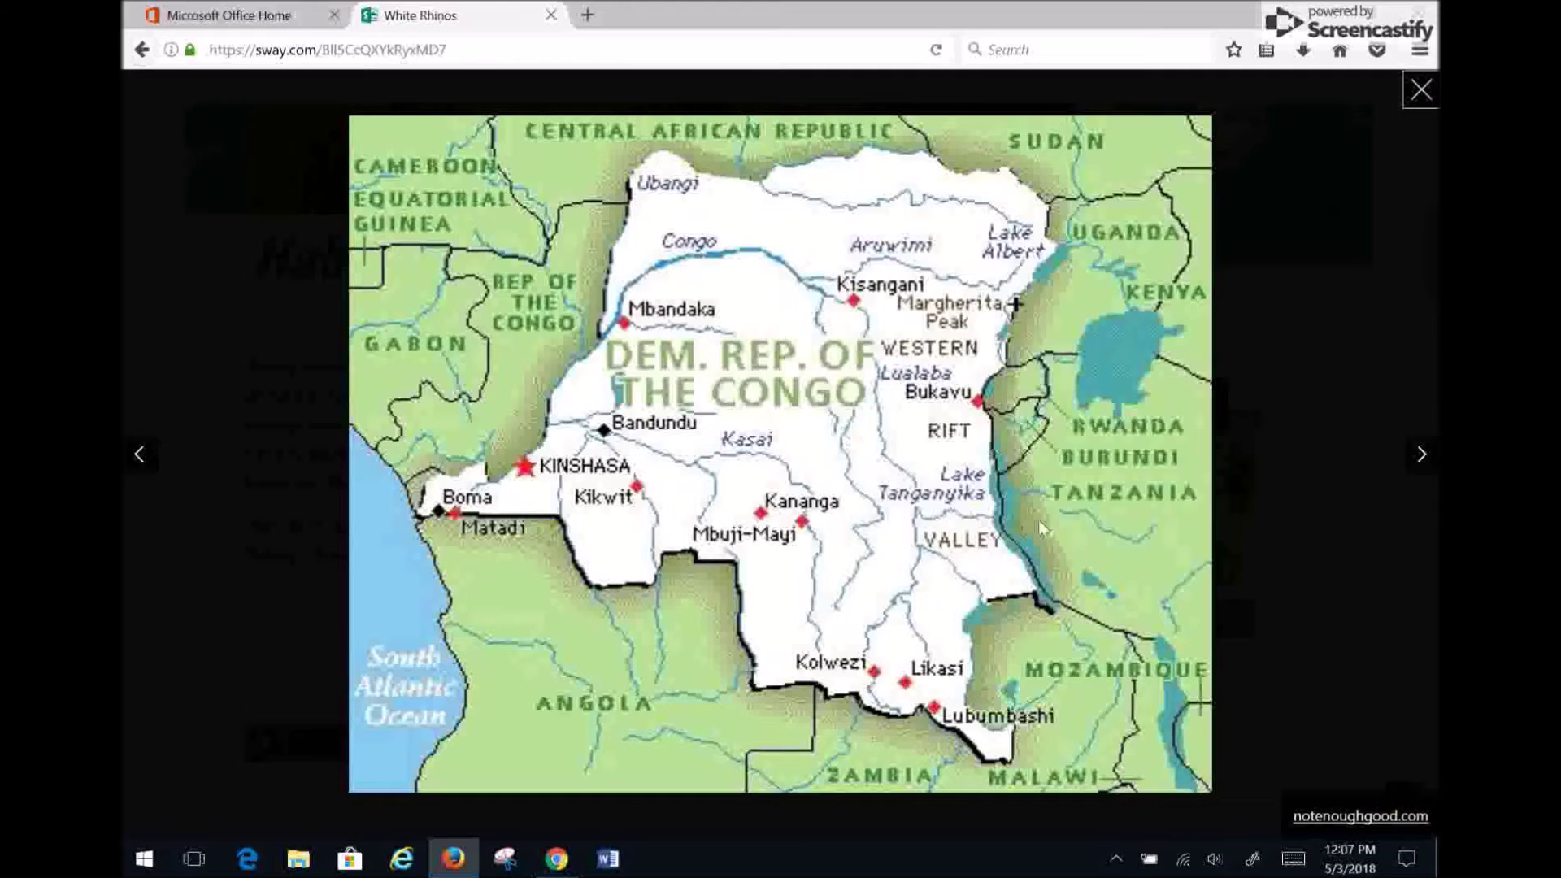
left_click(1418, 94)
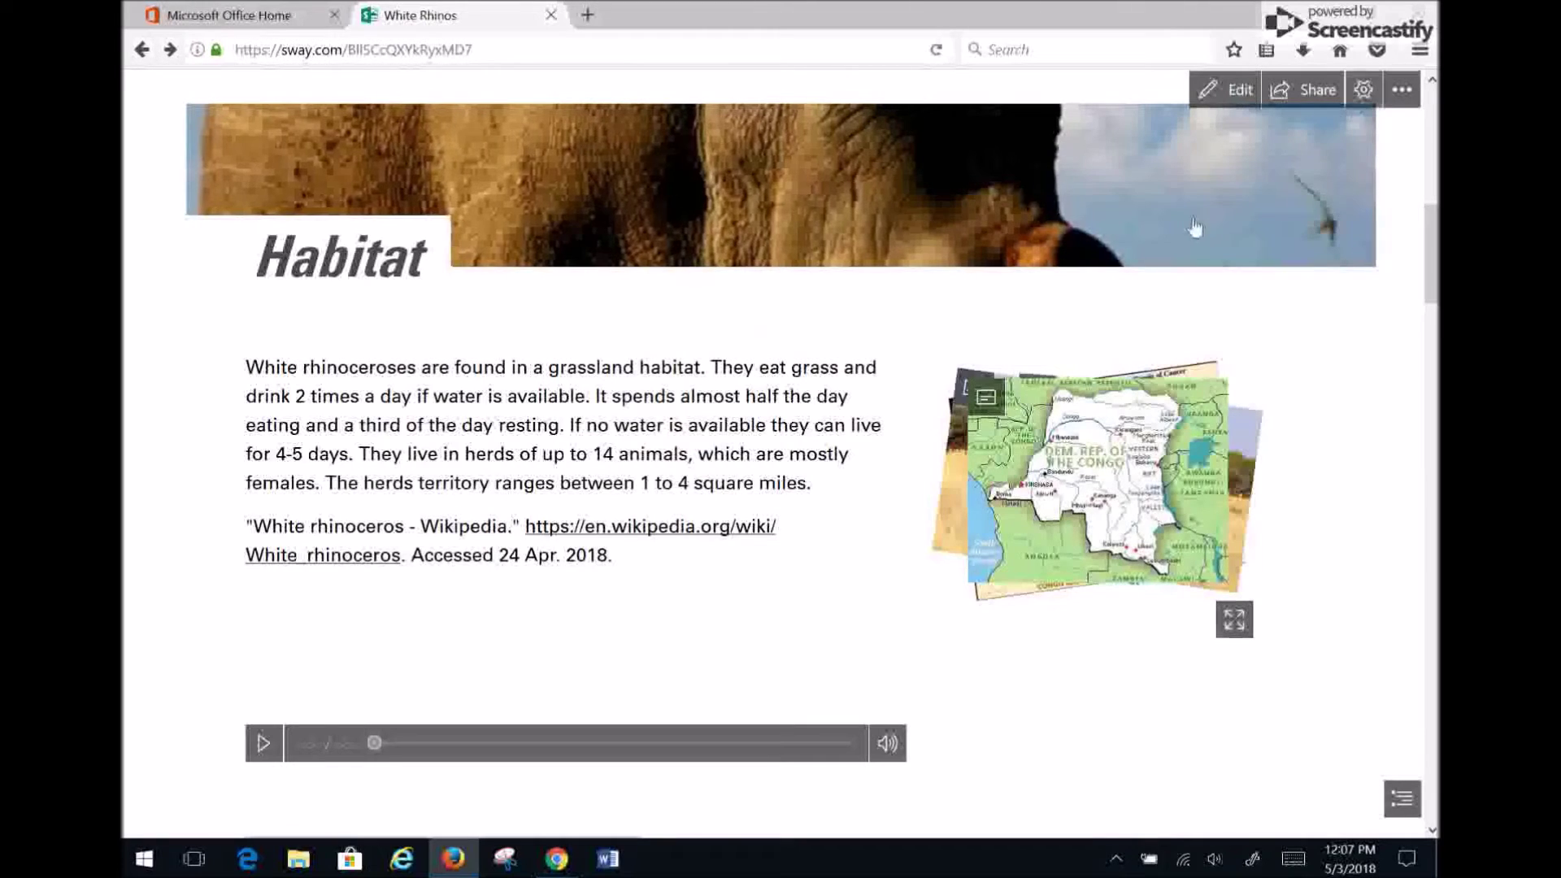
left_click(1227, 96)
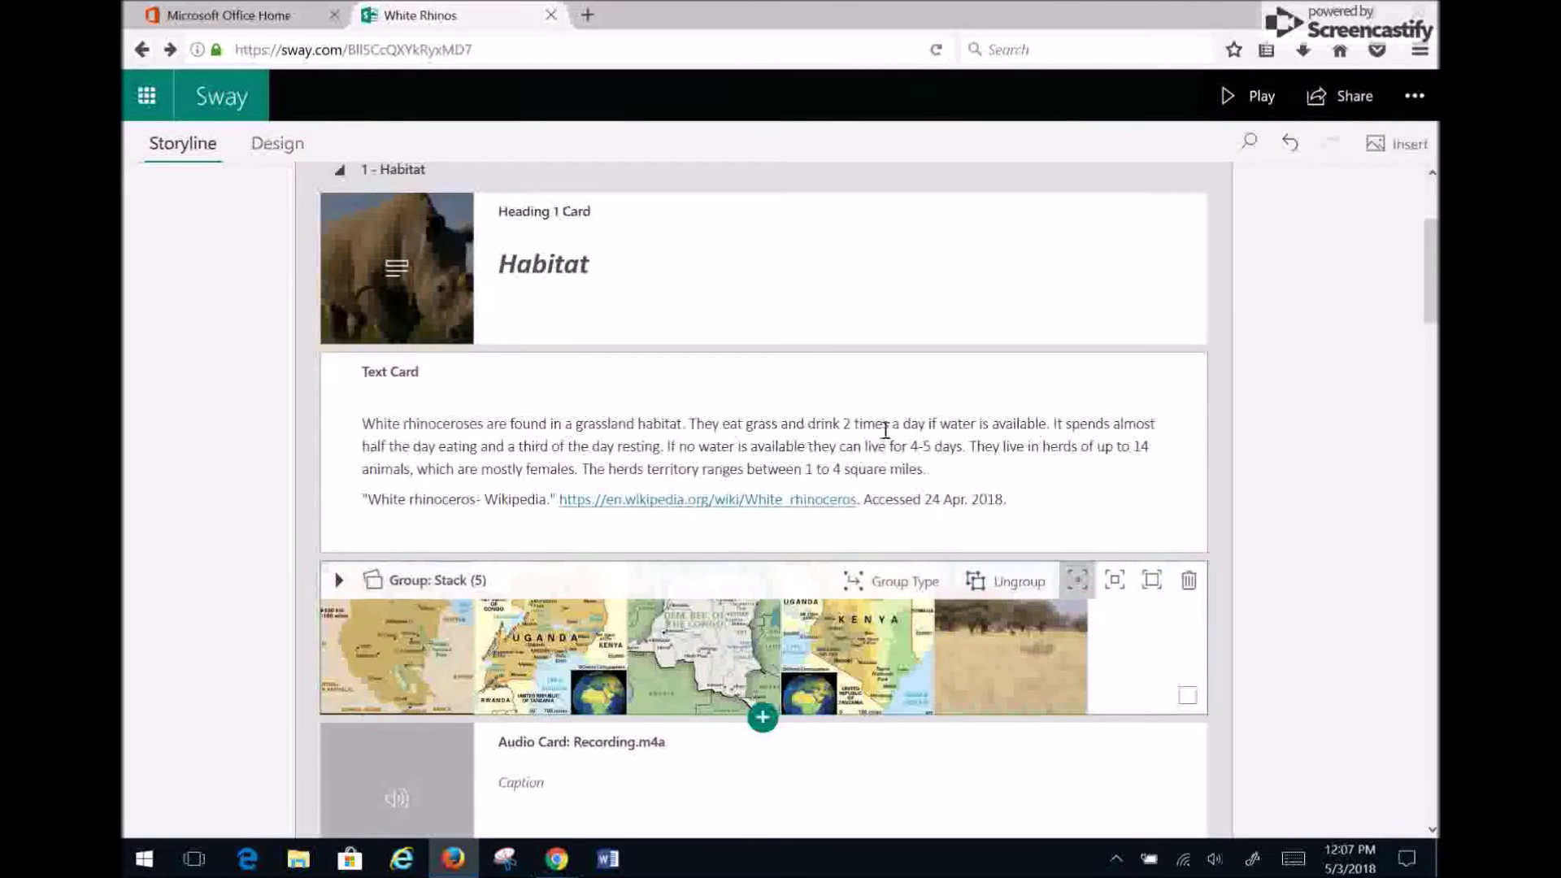
Change the Habitat image group's type to Automatic and close the group type options.
scroll(1041, 387, "down", 2)
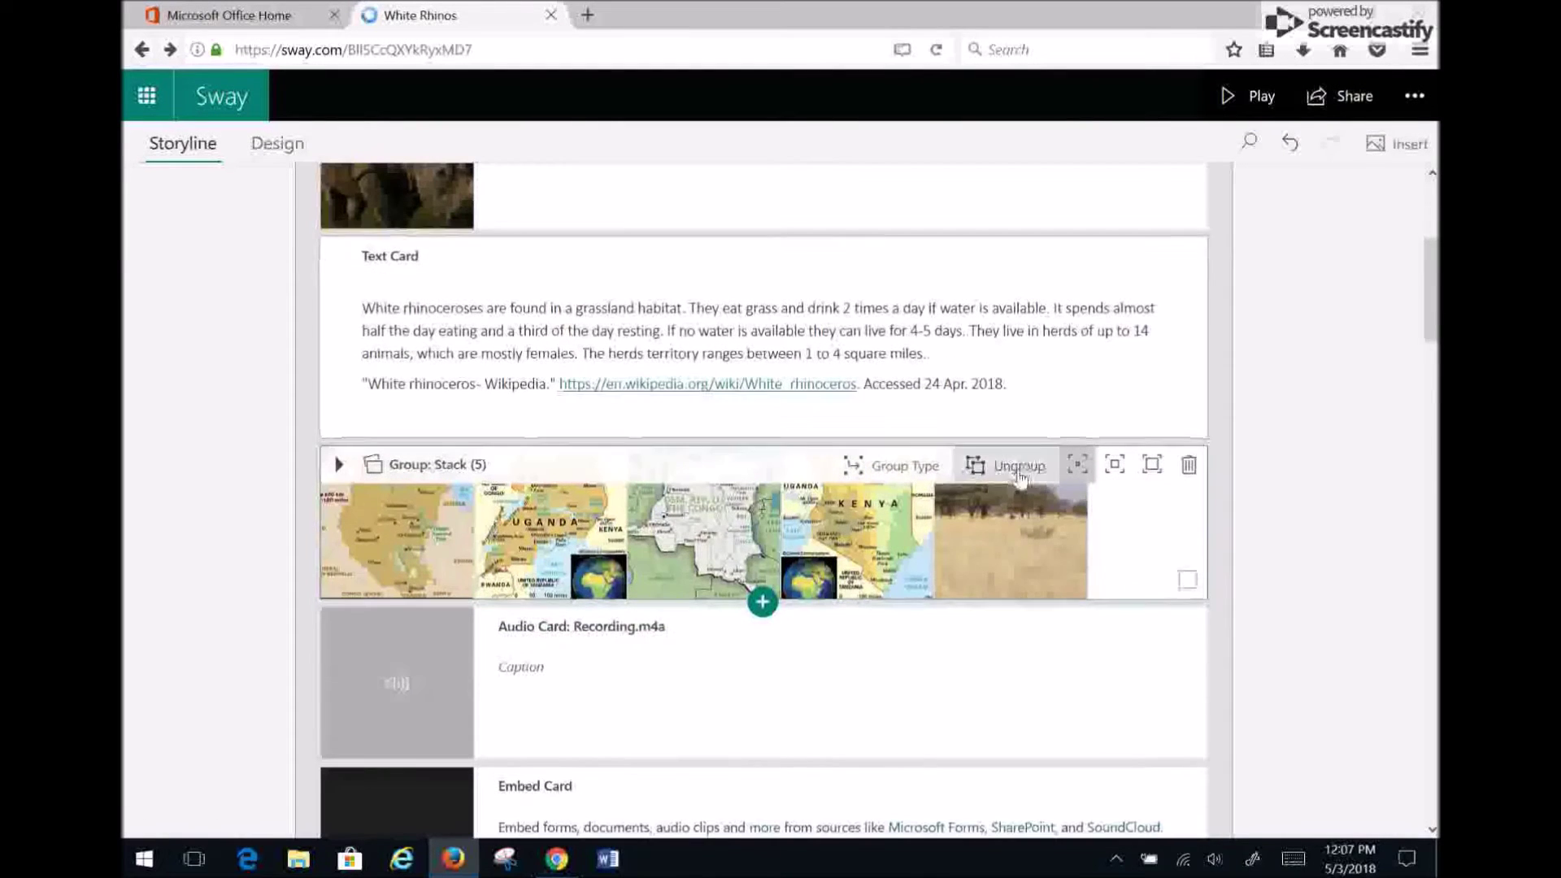
left_click(894, 469)
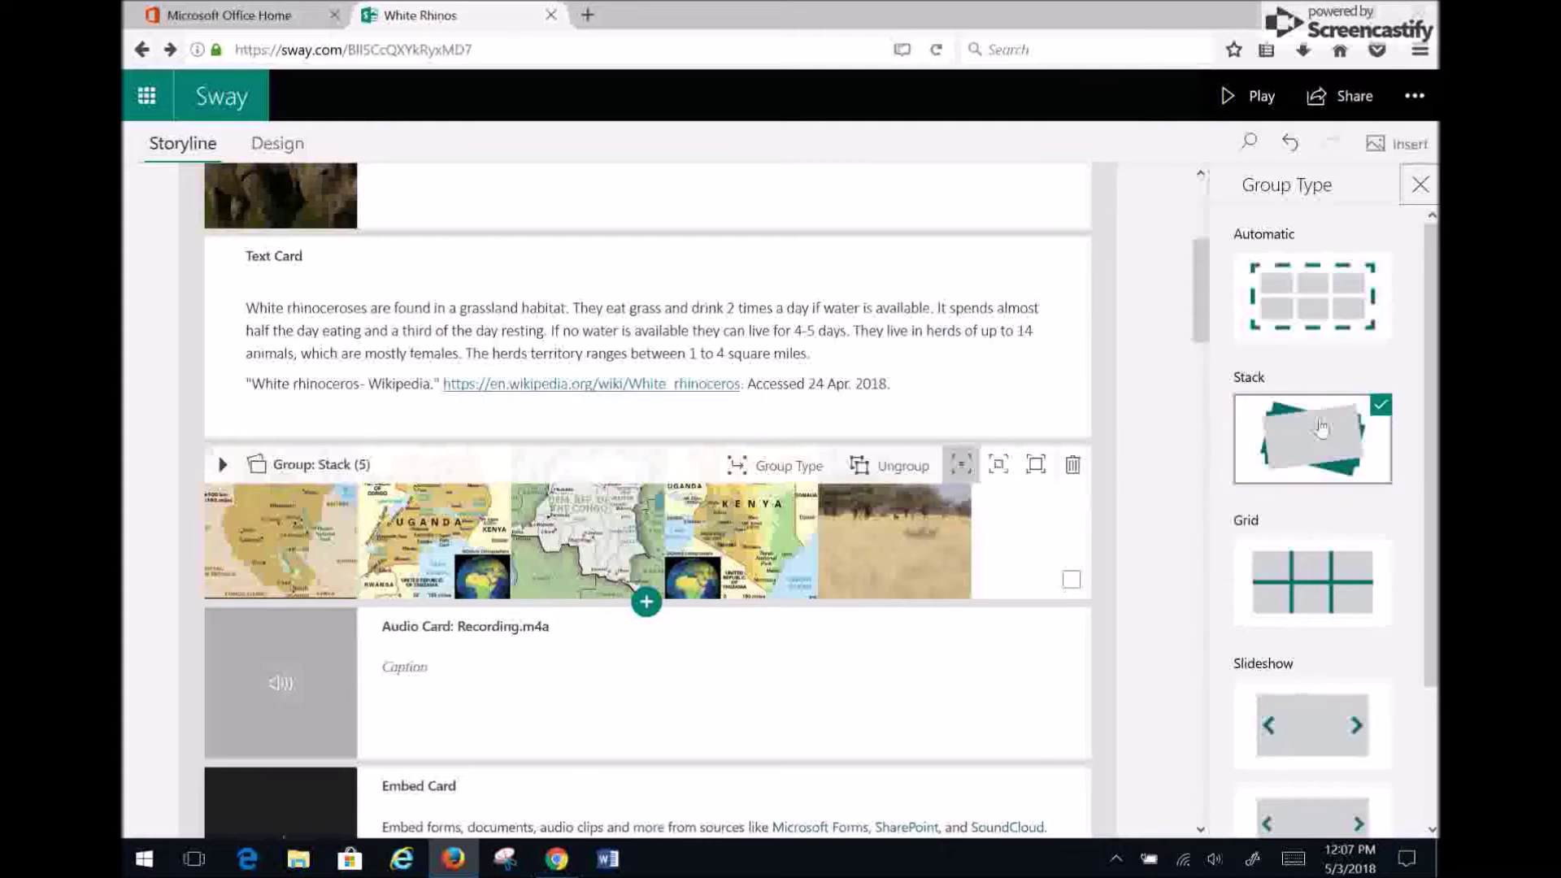
left_click(1333, 300)
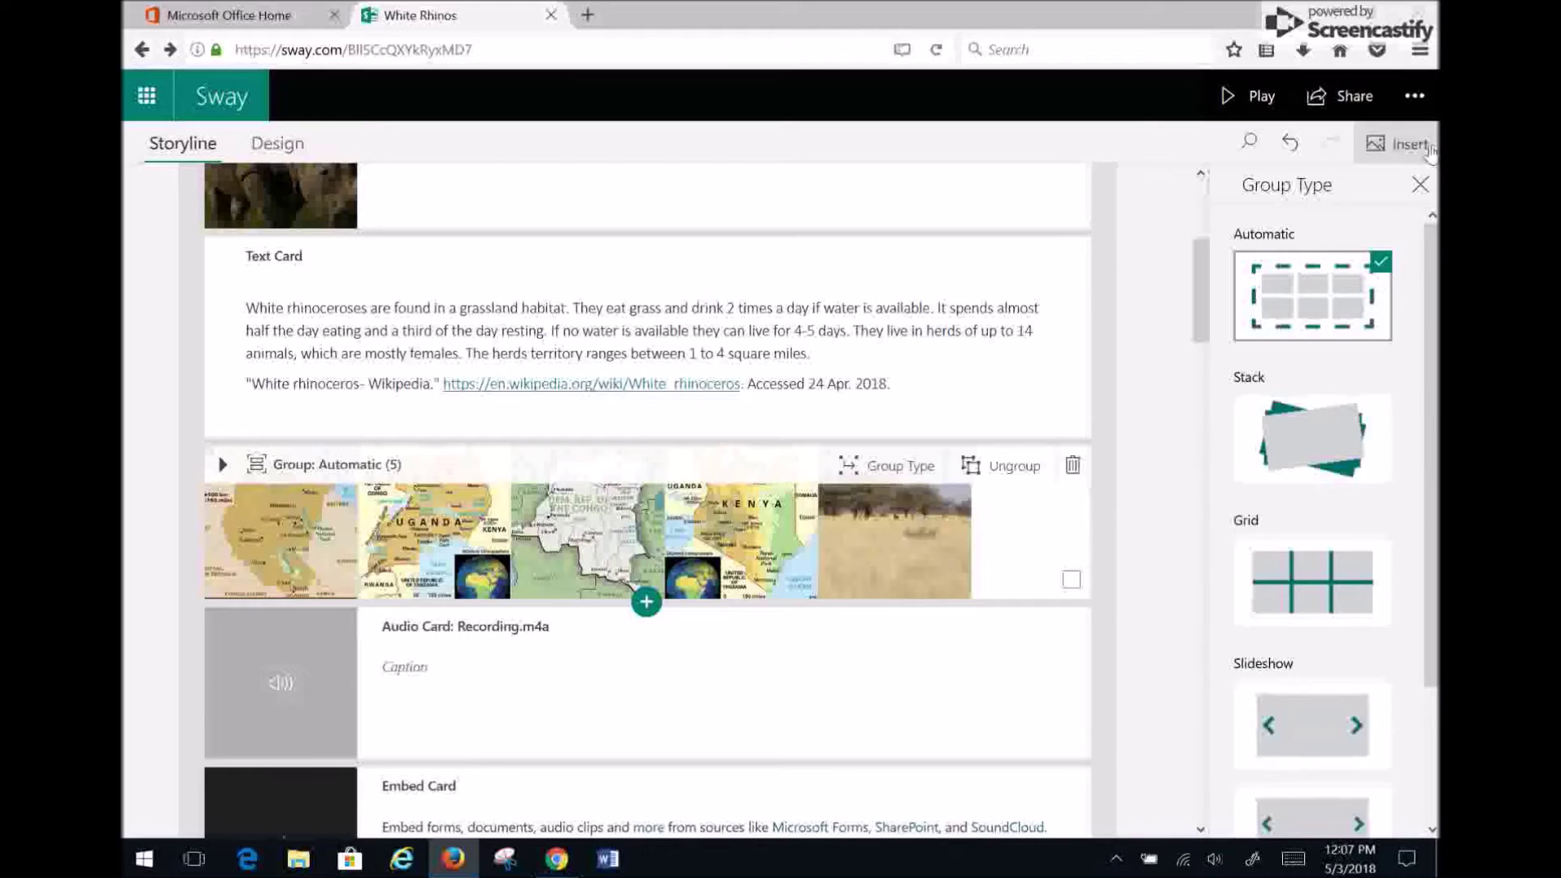
left_click(1420, 185)
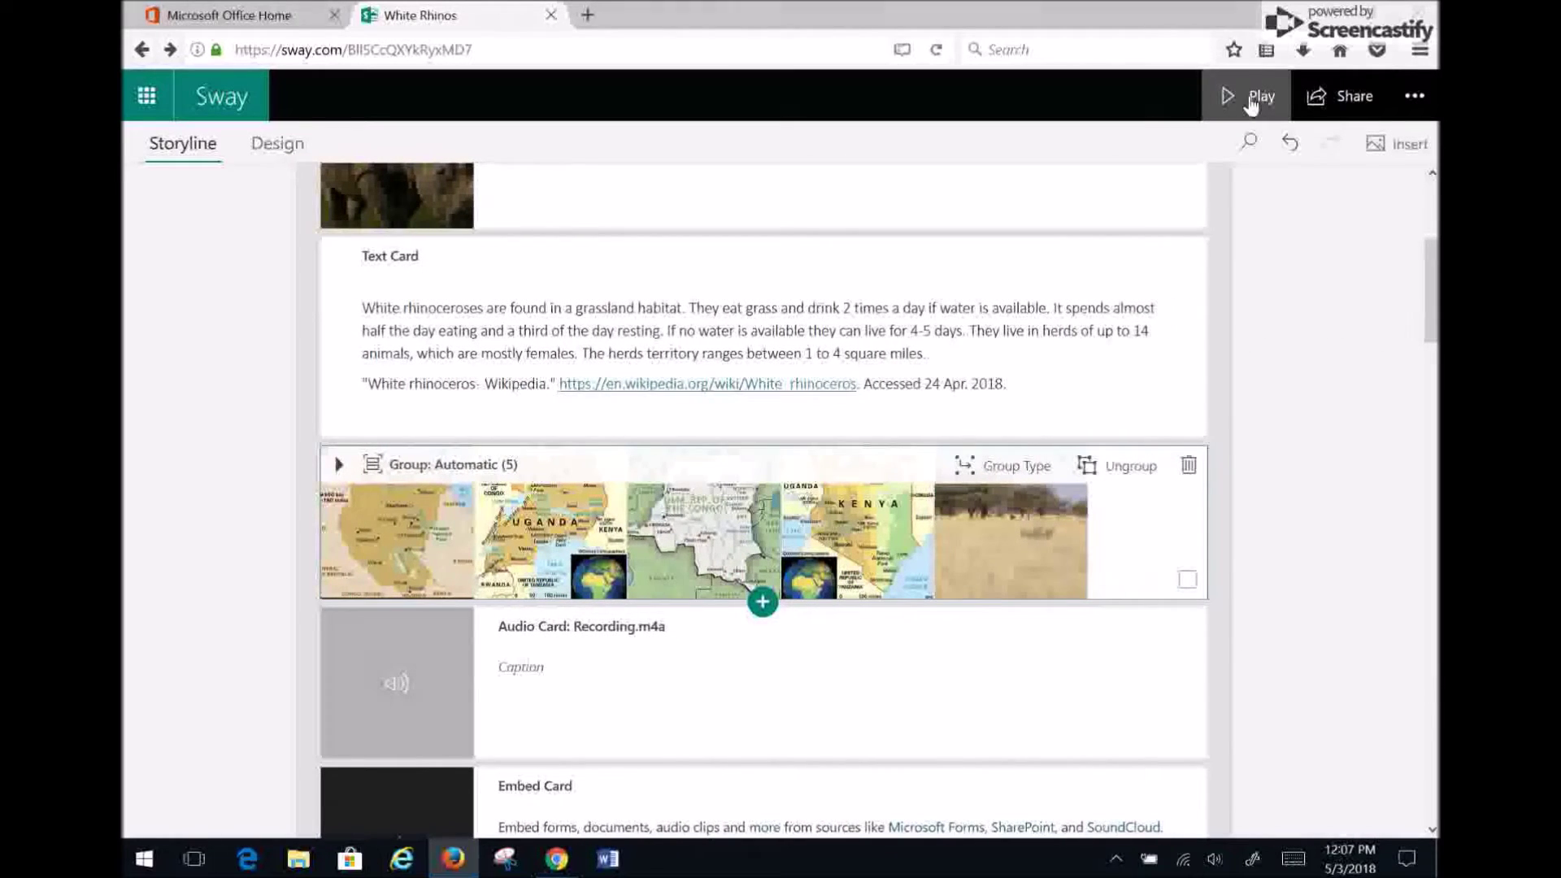
Preview the Sway, examine how the automatic group arranges the Habitat images, and return to editing.
left_click(1252, 97)
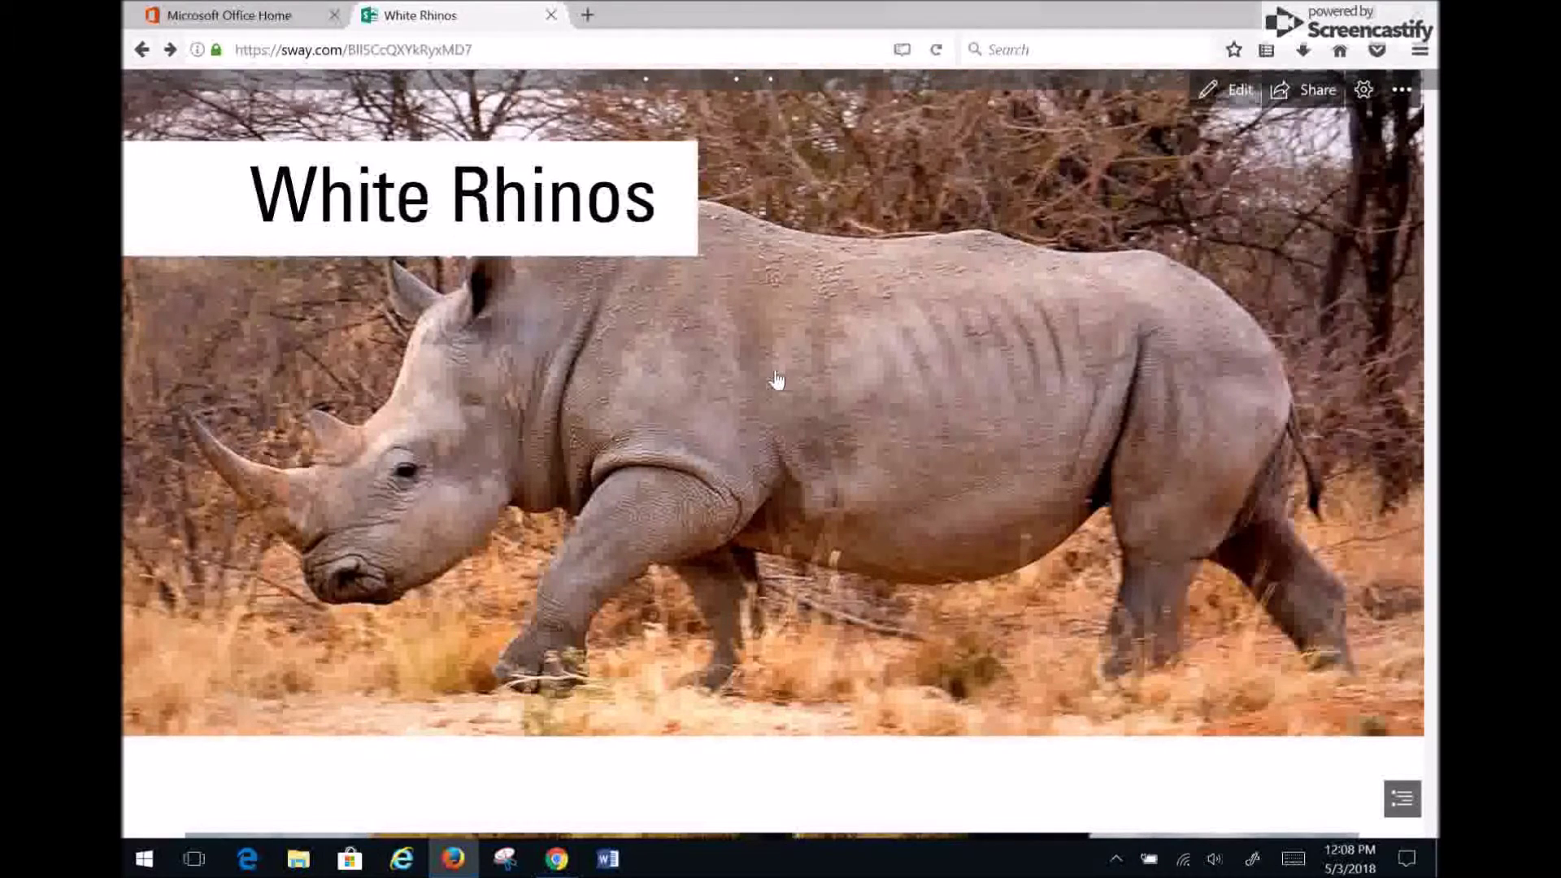
scroll(839, 362, "down", 3)
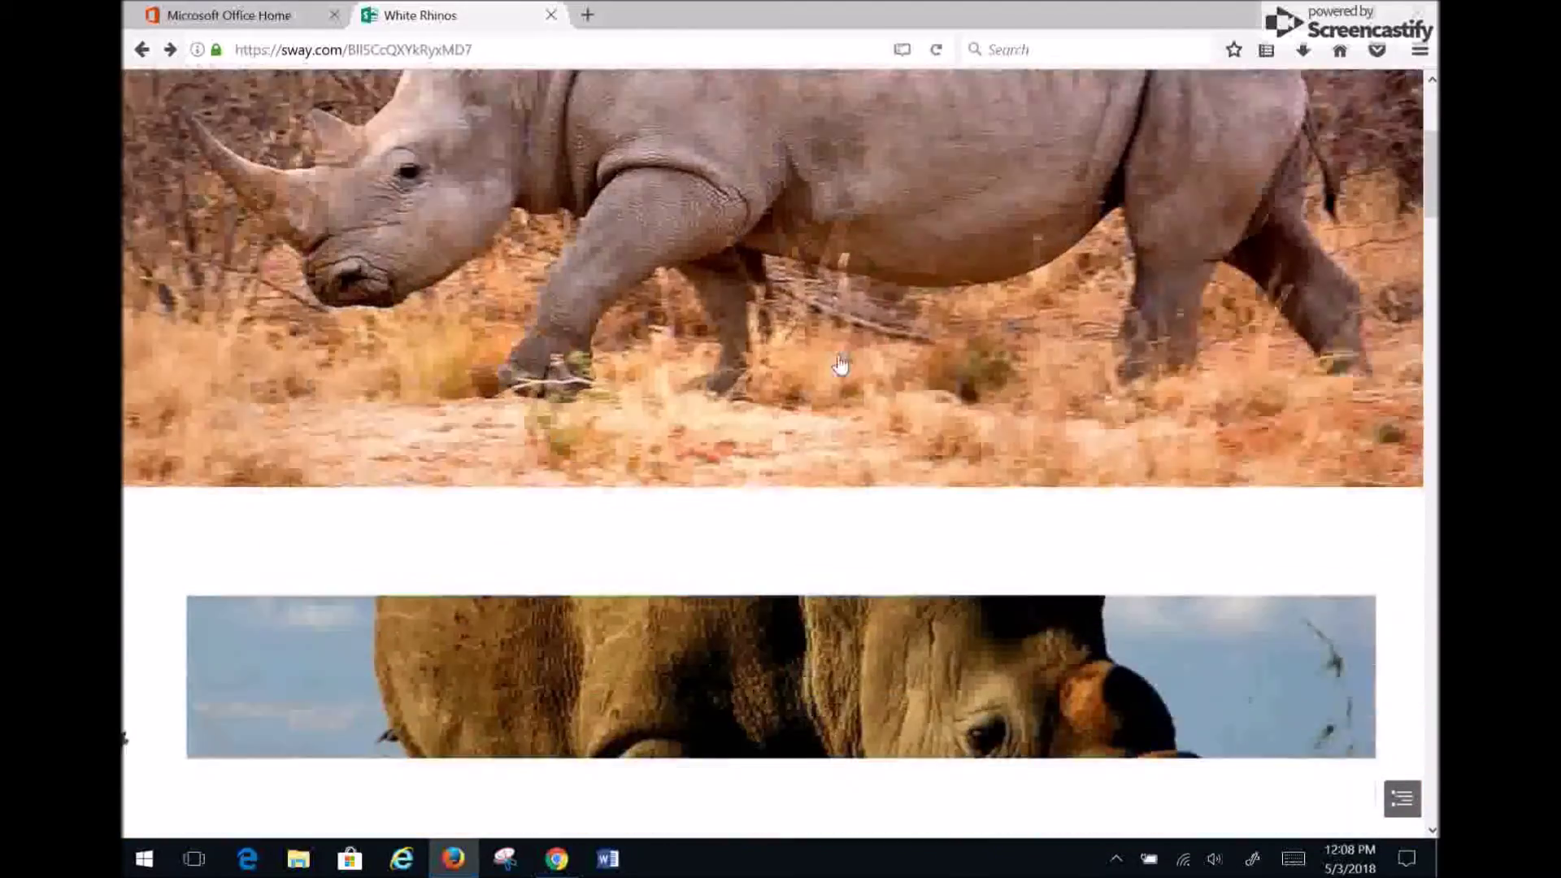
scroll(840, 363, "down", 7)
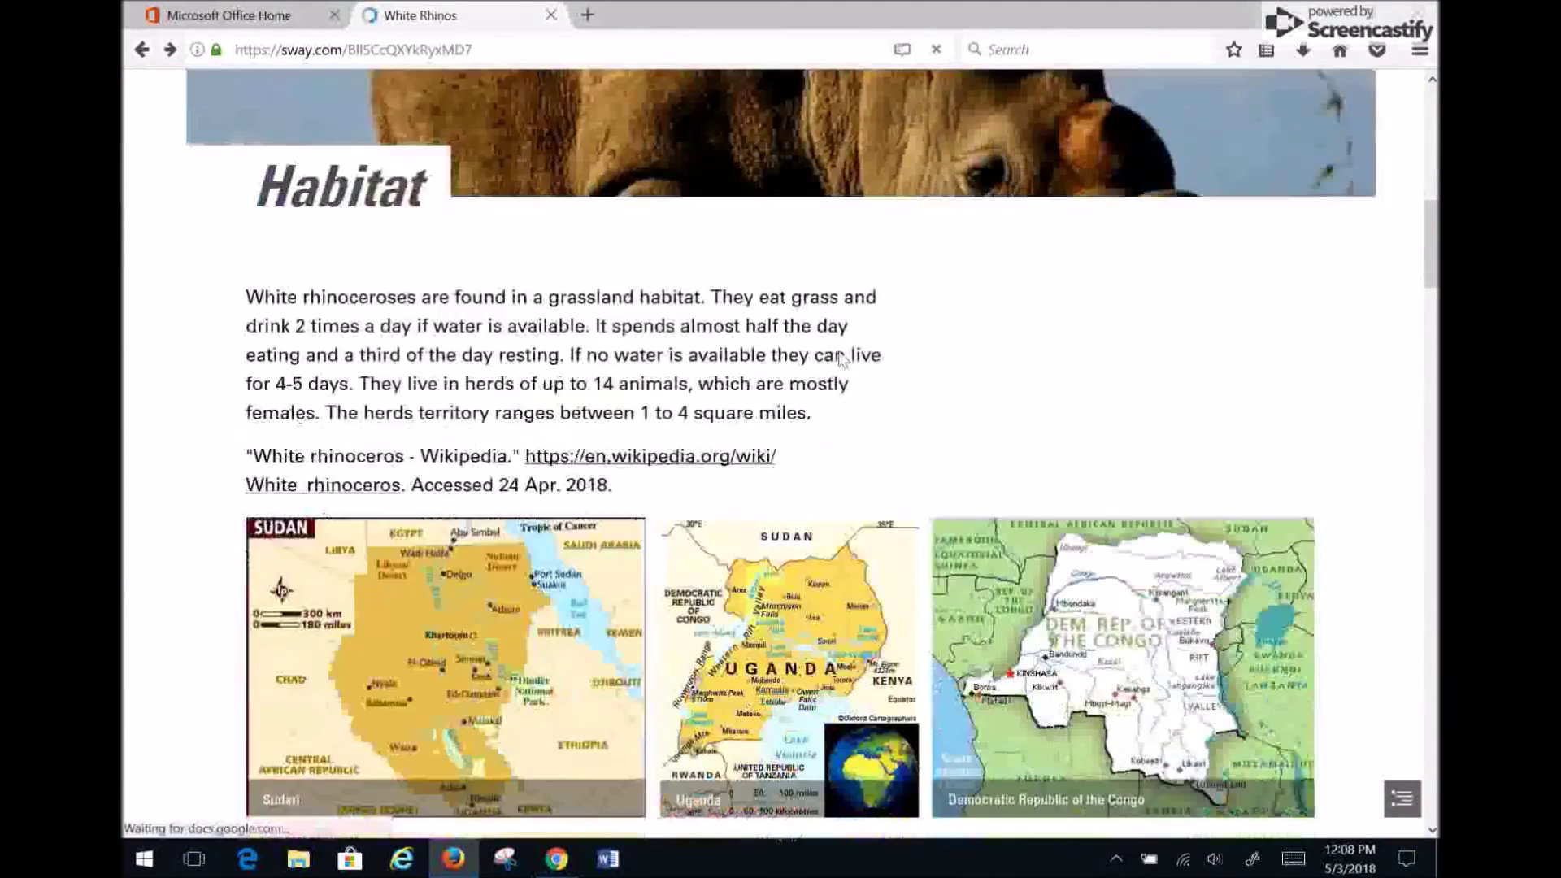
scroll(841, 360, "down", 4)
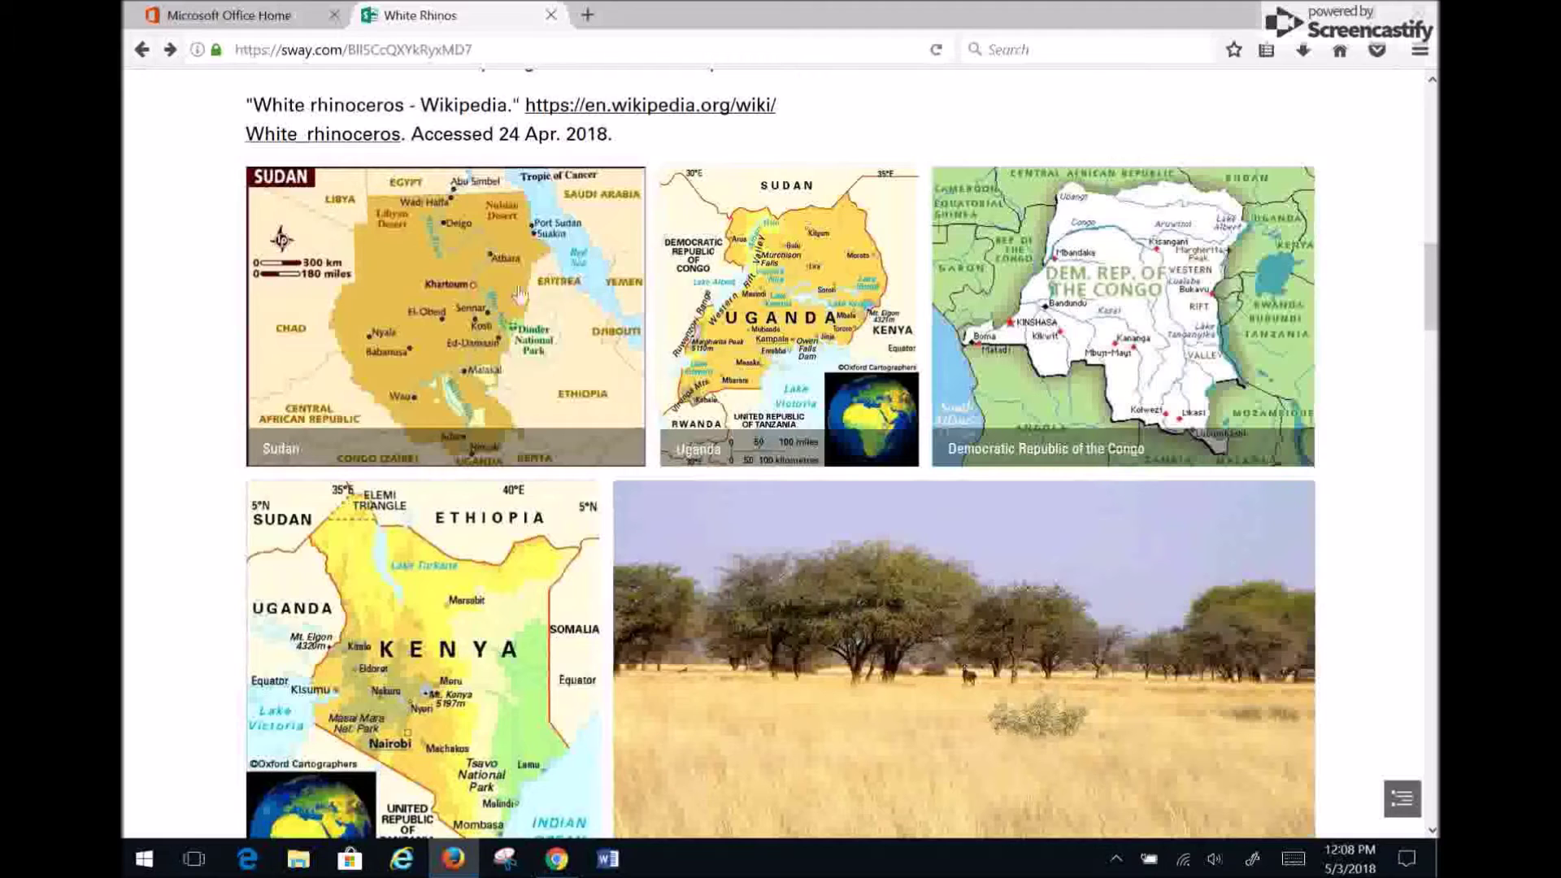
scroll(931, 648, "down", 1)
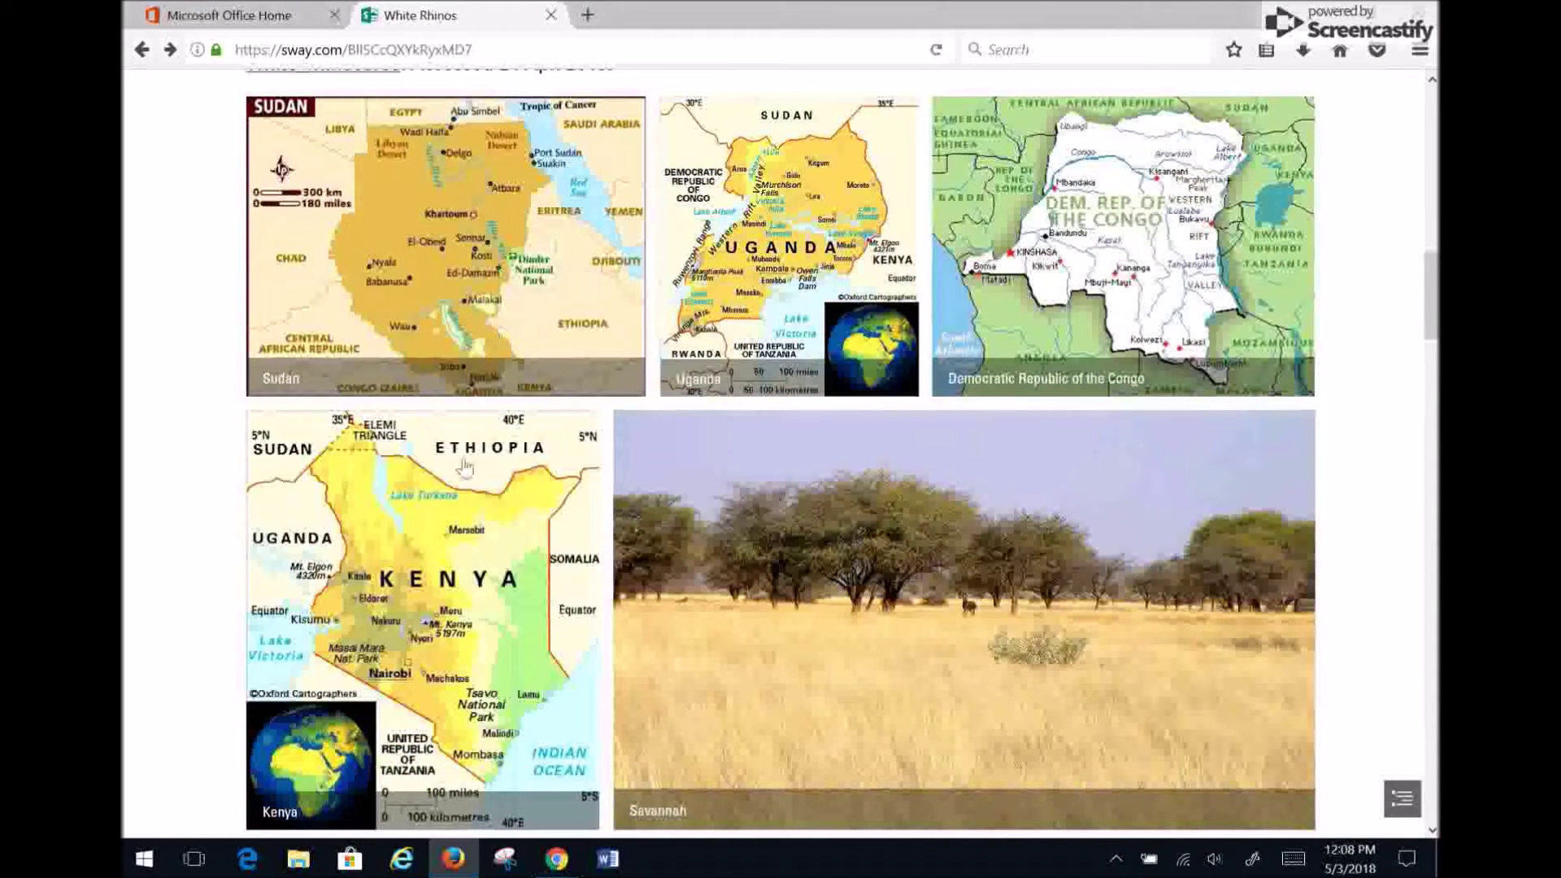
scroll(398, 459, "down", 1)
scroll(455, 464, "up", 1)
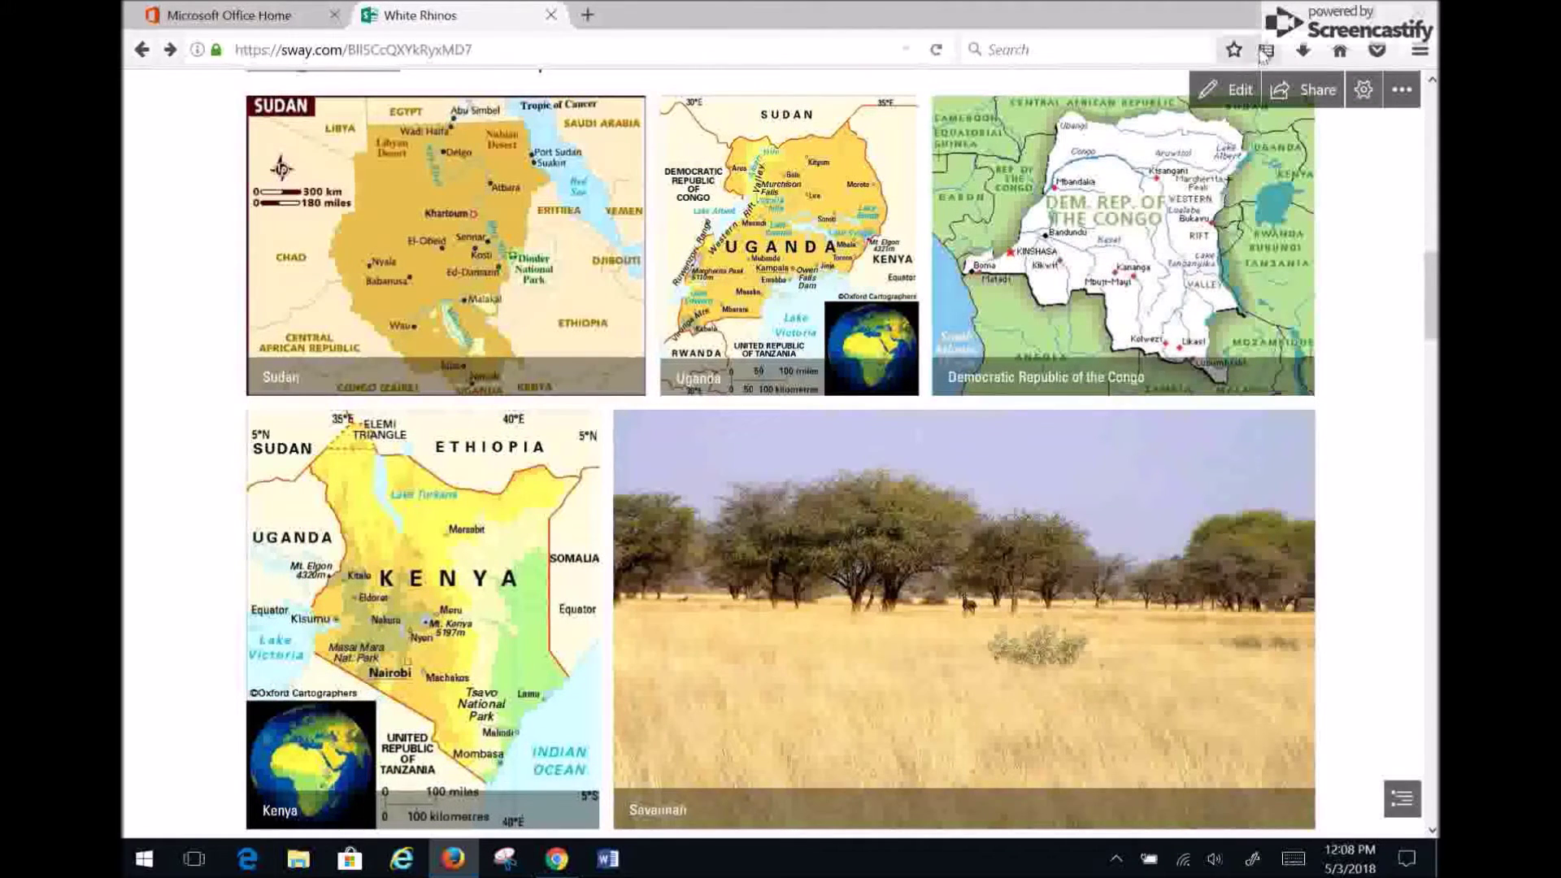
left_click(1229, 96)
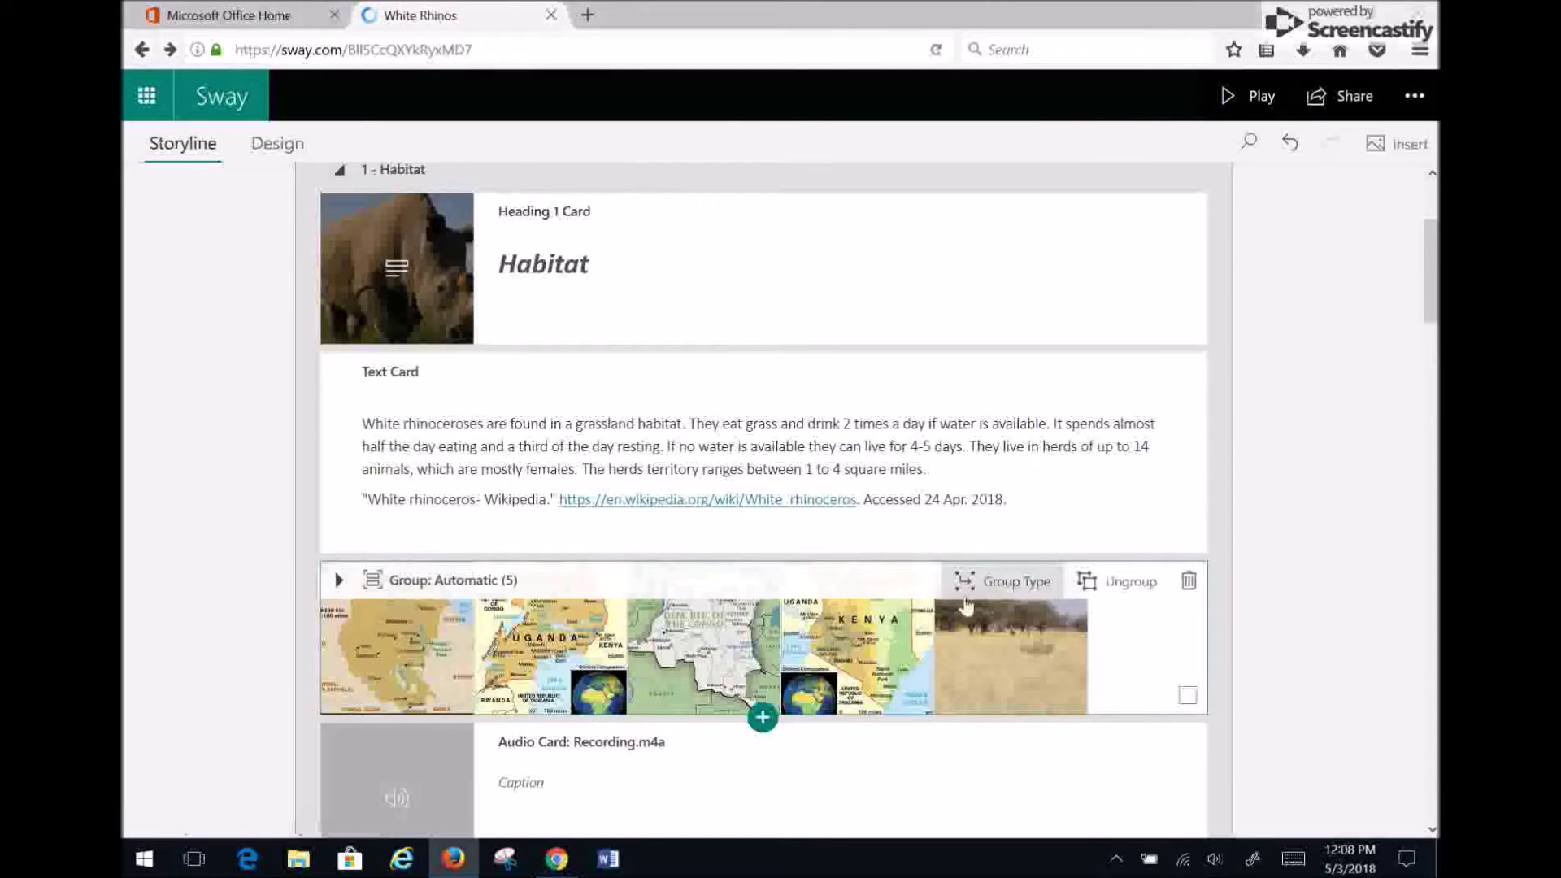
Set the Habitat image group's type back to Stack and close the group type options.
left_click(1015, 581)
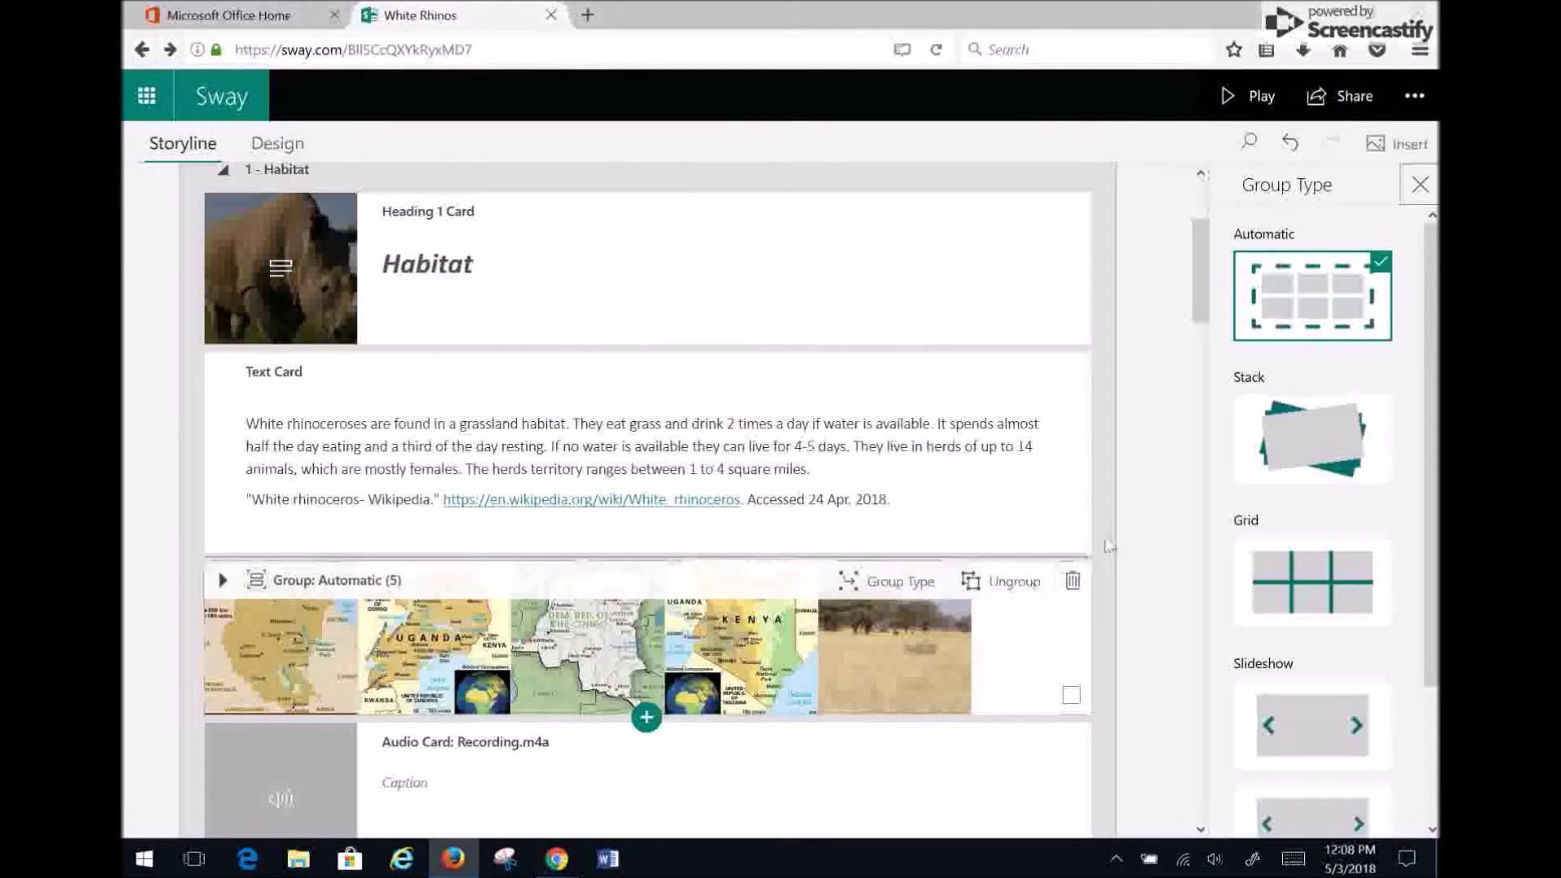
left_click(1307, 456)
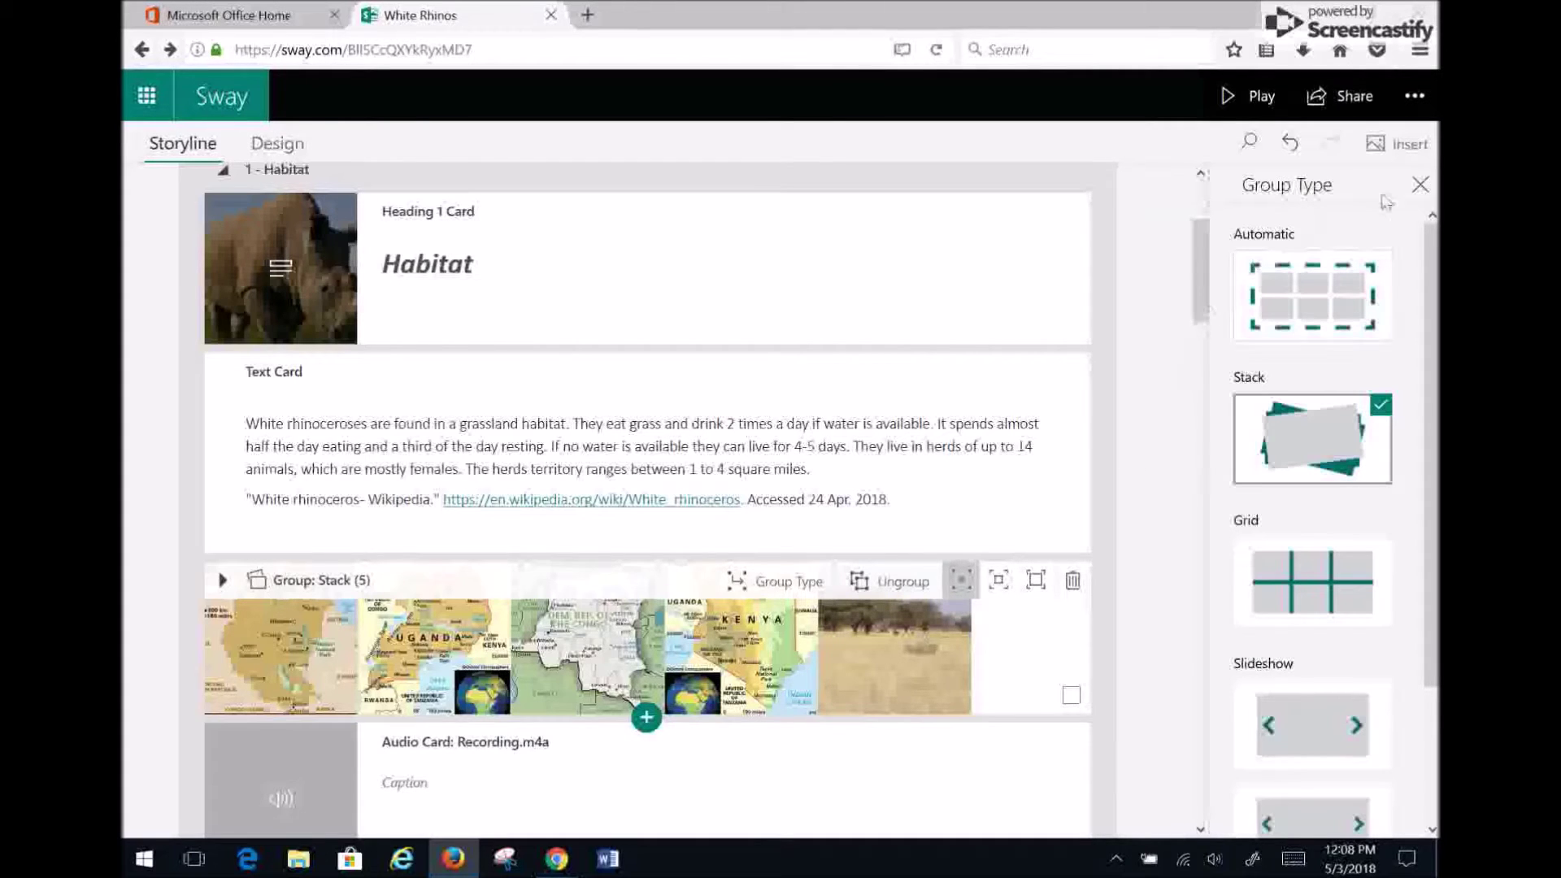
left_click(1420, 184)
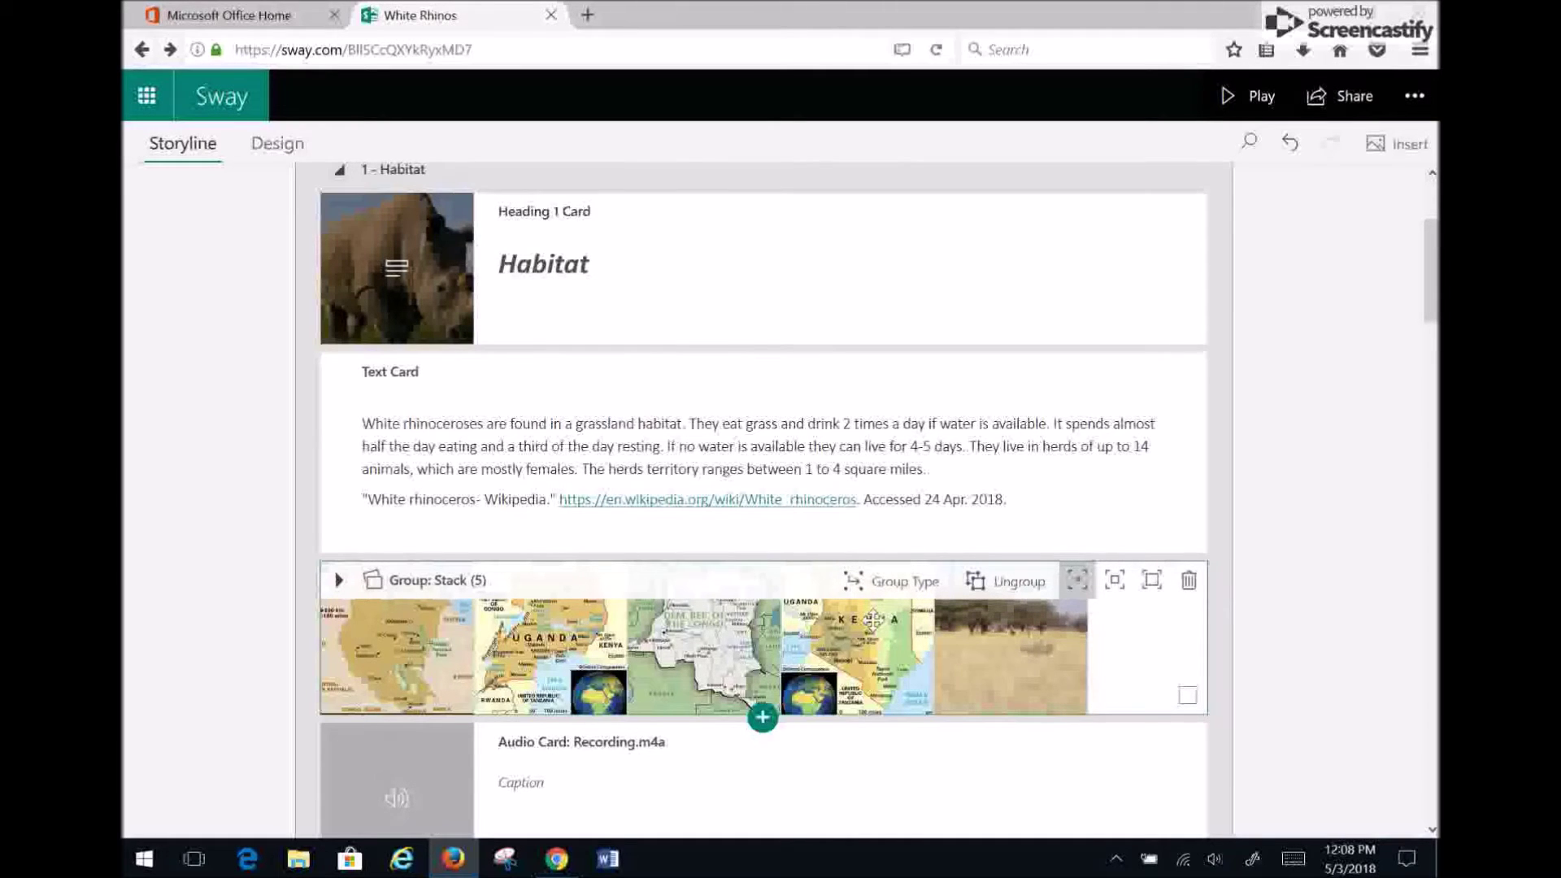
Group the Northern White Rhino and Southern White Rhino image cards under the heading about comparing the two images.
scroll(872, 620, "down", 4)
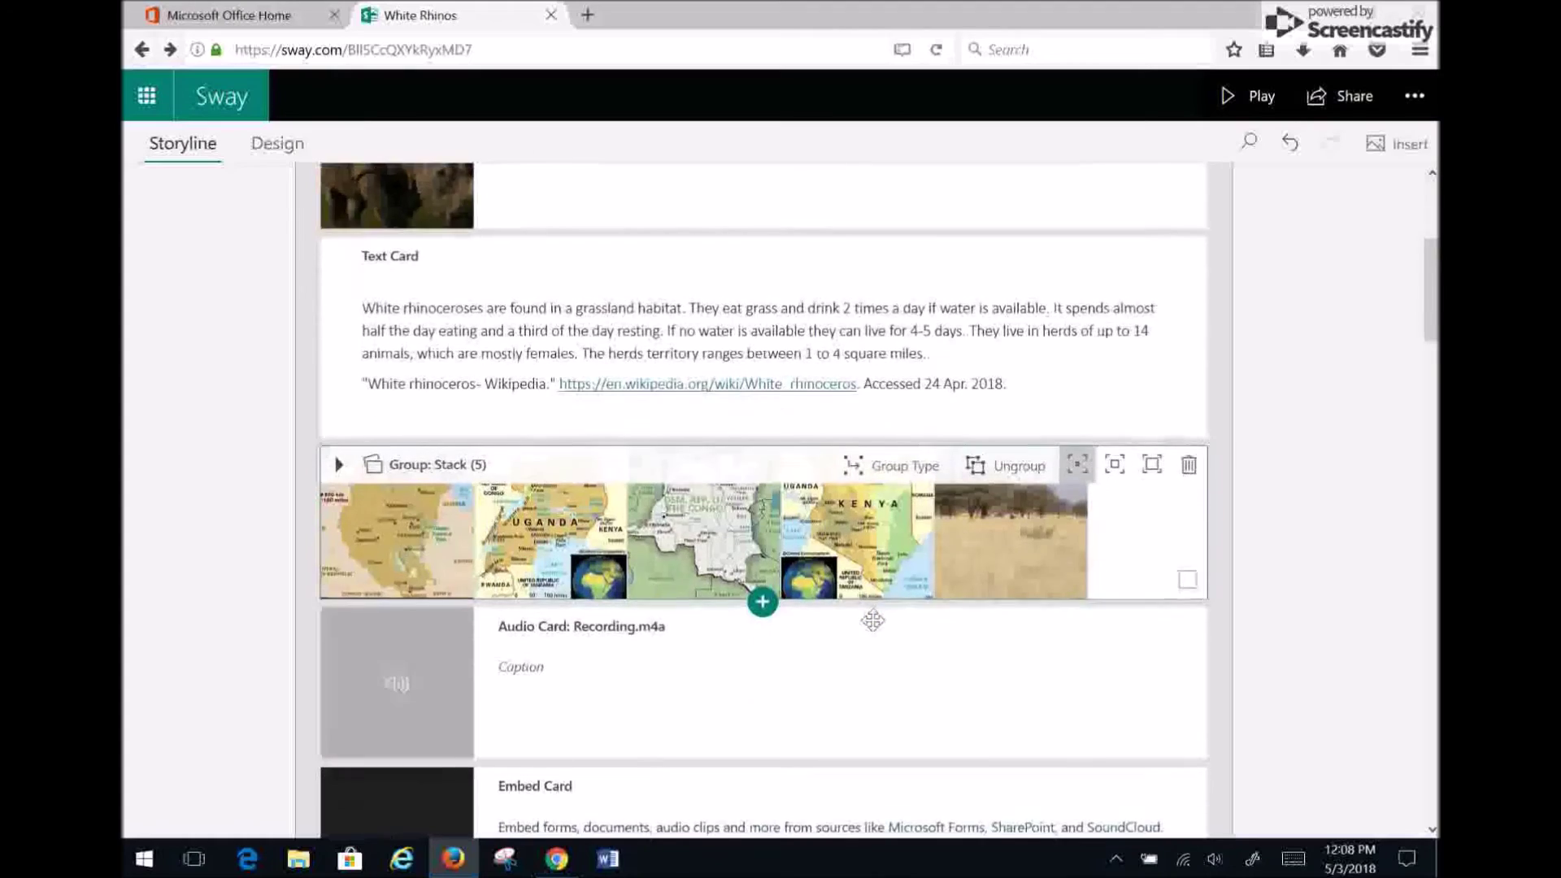
scroll(872, 620, "down", 4)
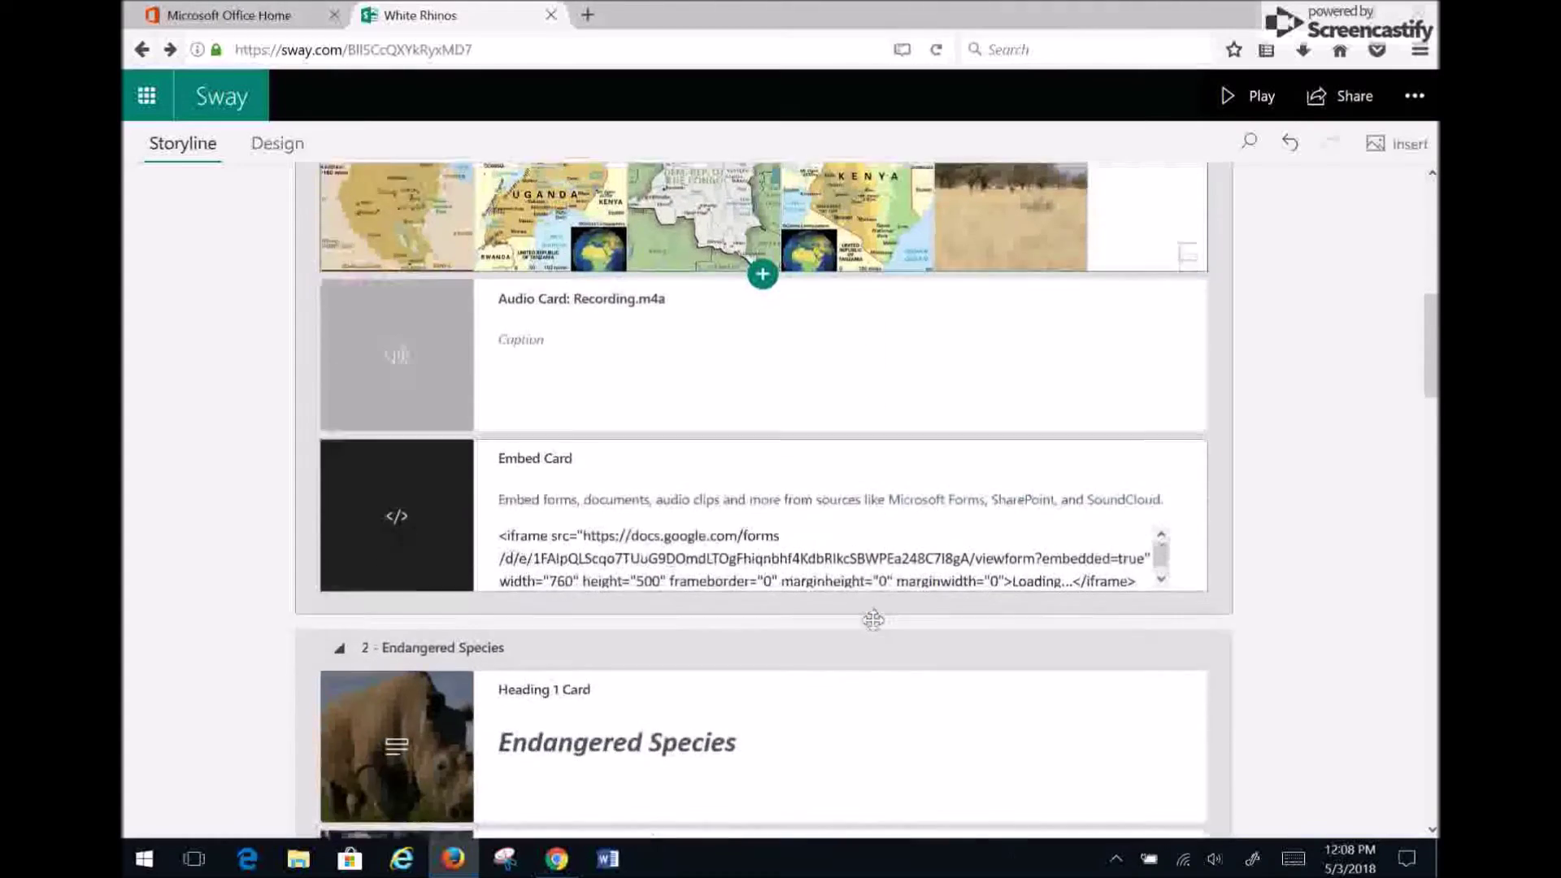
scroll(874, 621, "down", 5)
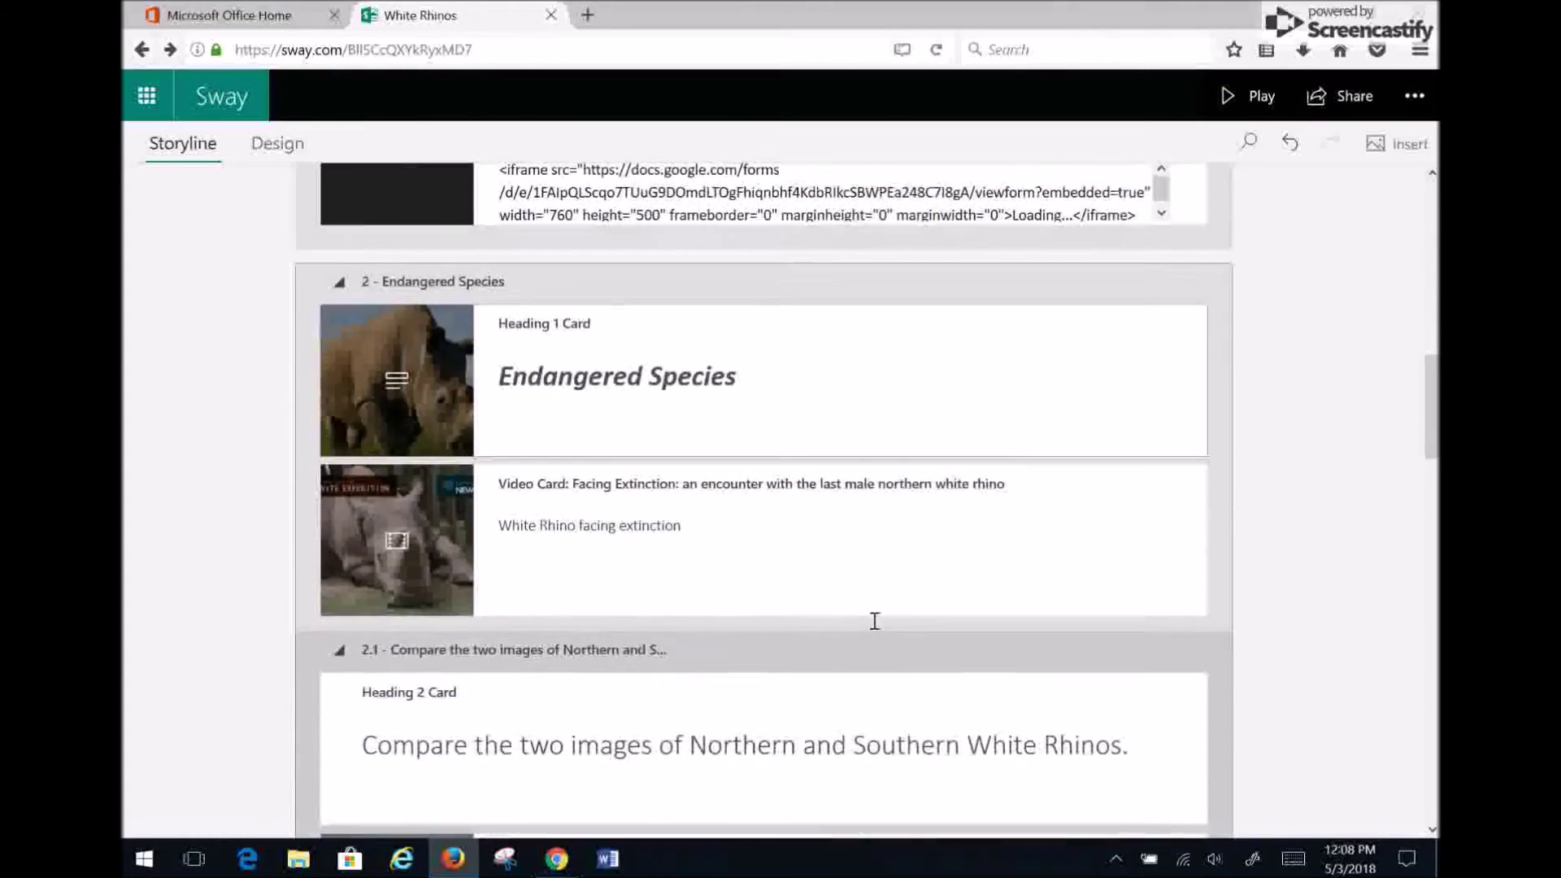
scroll(872, 620, "down", 1)
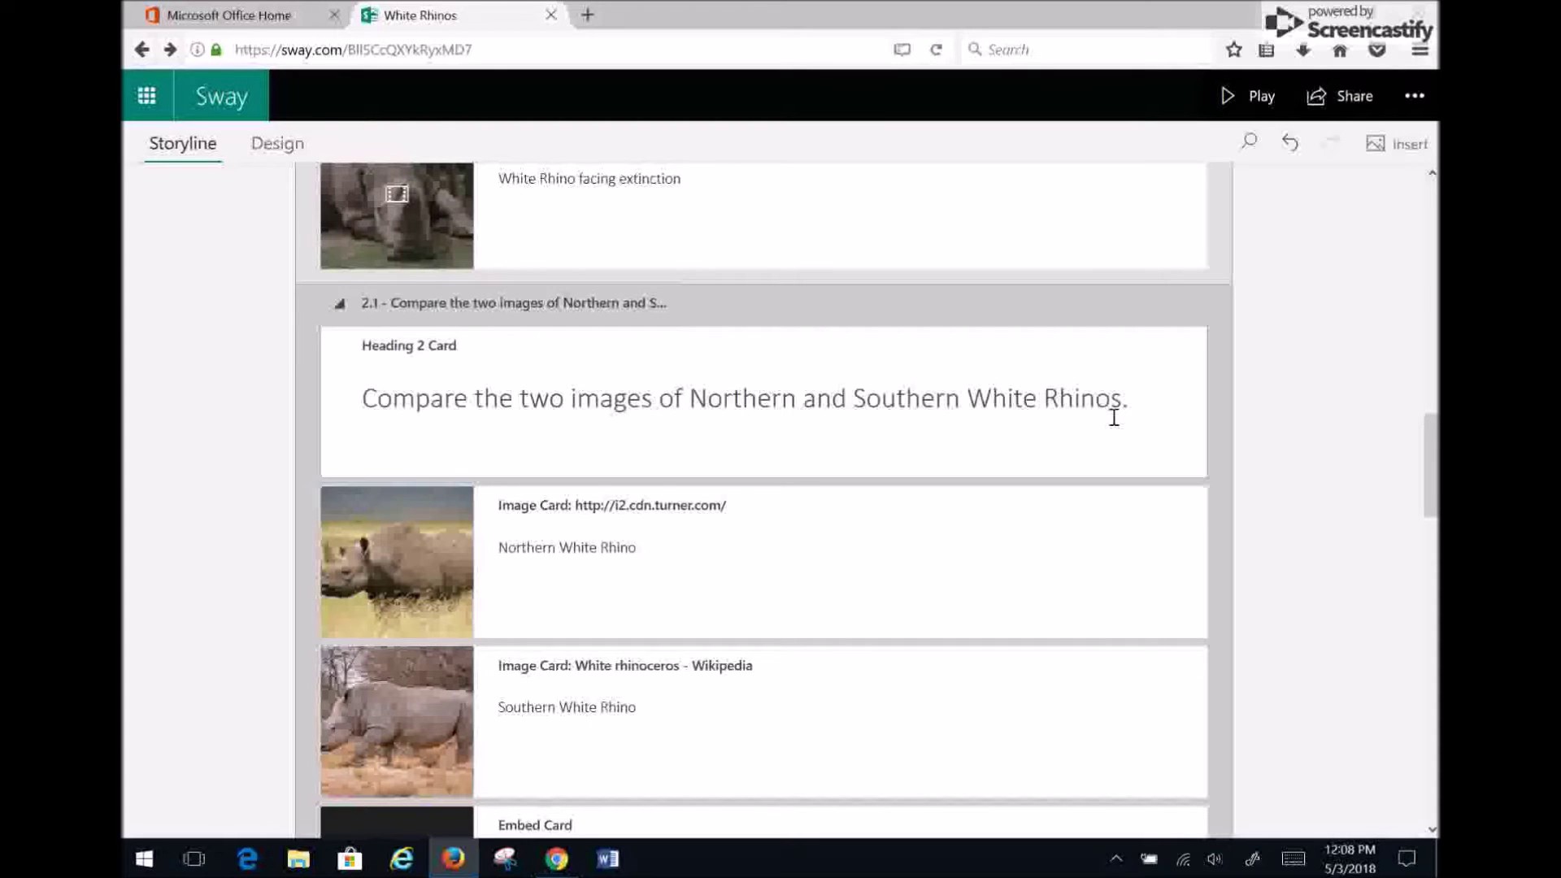
scroll(1114, 417, "down", 3)
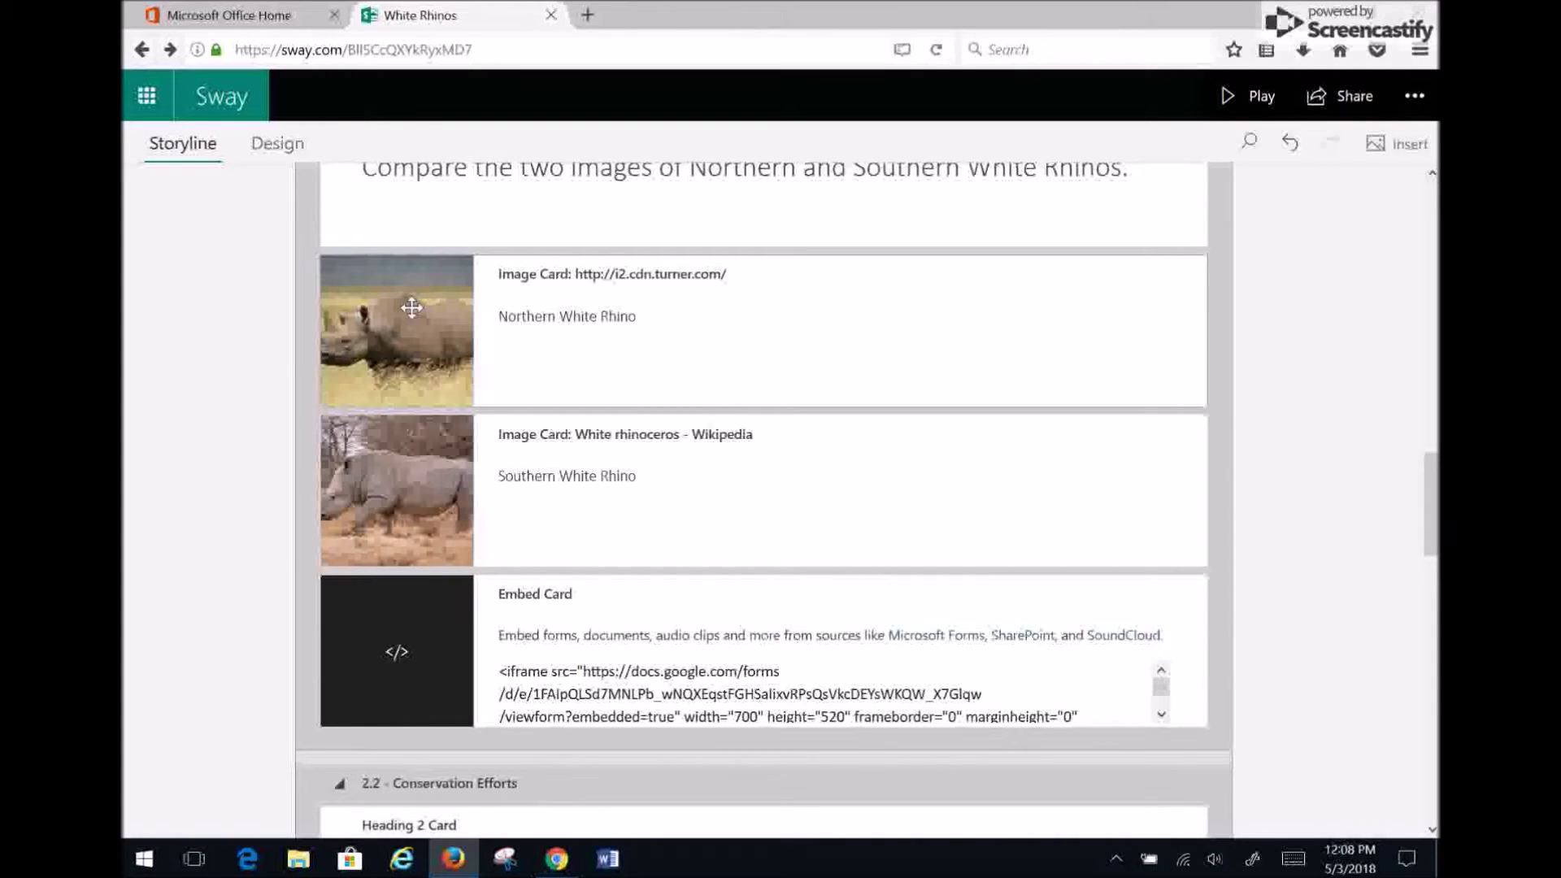
left_click_drag(405, 327, 396, 494)
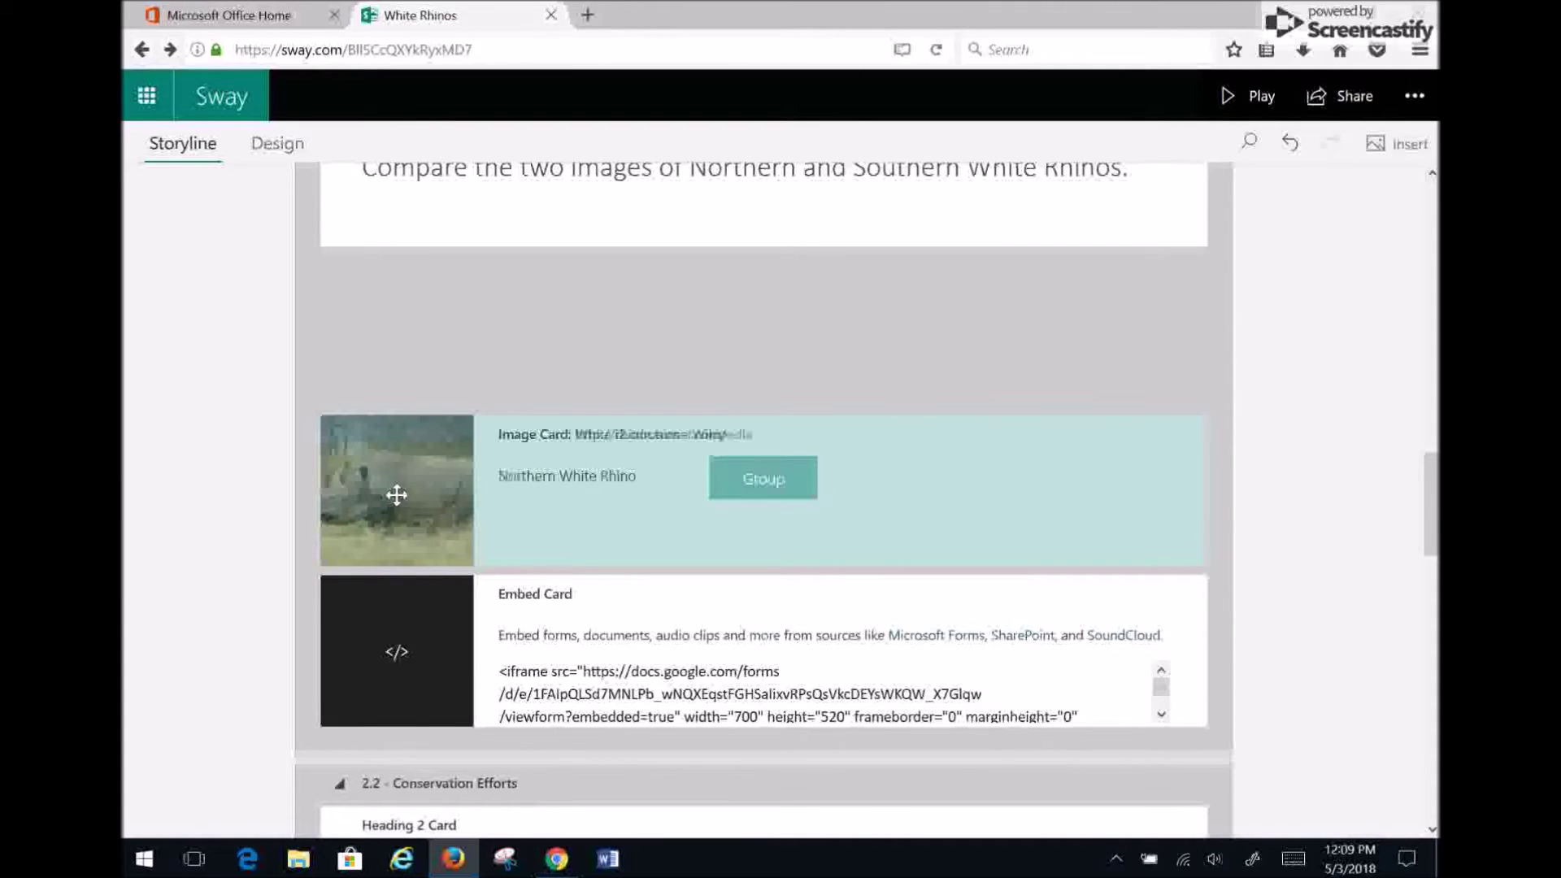
left_click_drag(395, 495, 396, 494)
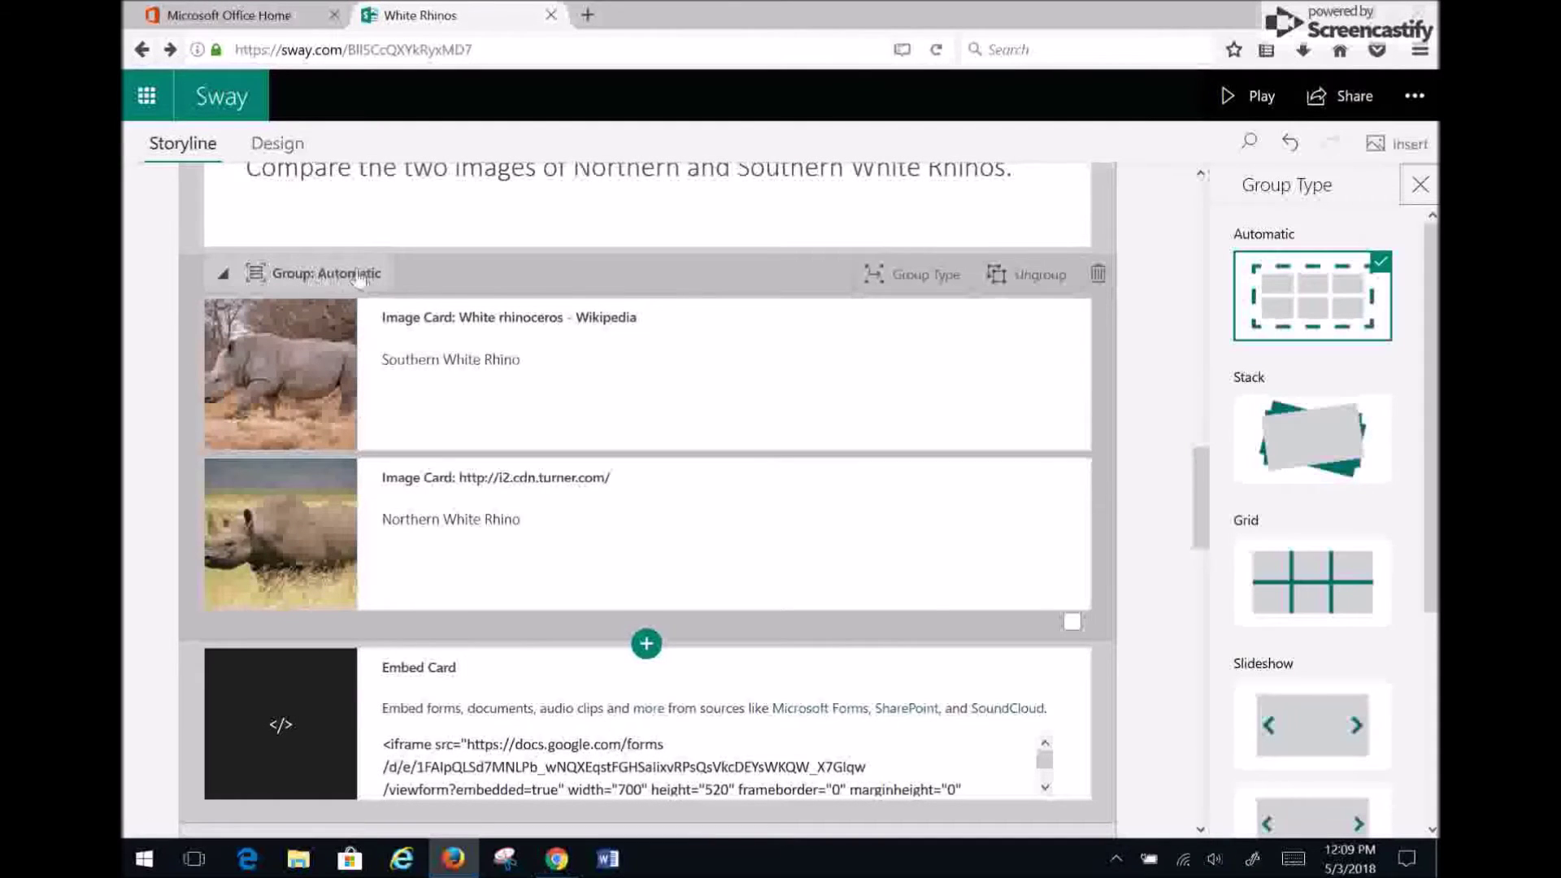
Set the group type of the Northern and Southern White Rhino images to Comparison.
scroll(1318, 474, "down", 1)
scroll(1318, 474, "down", 3)
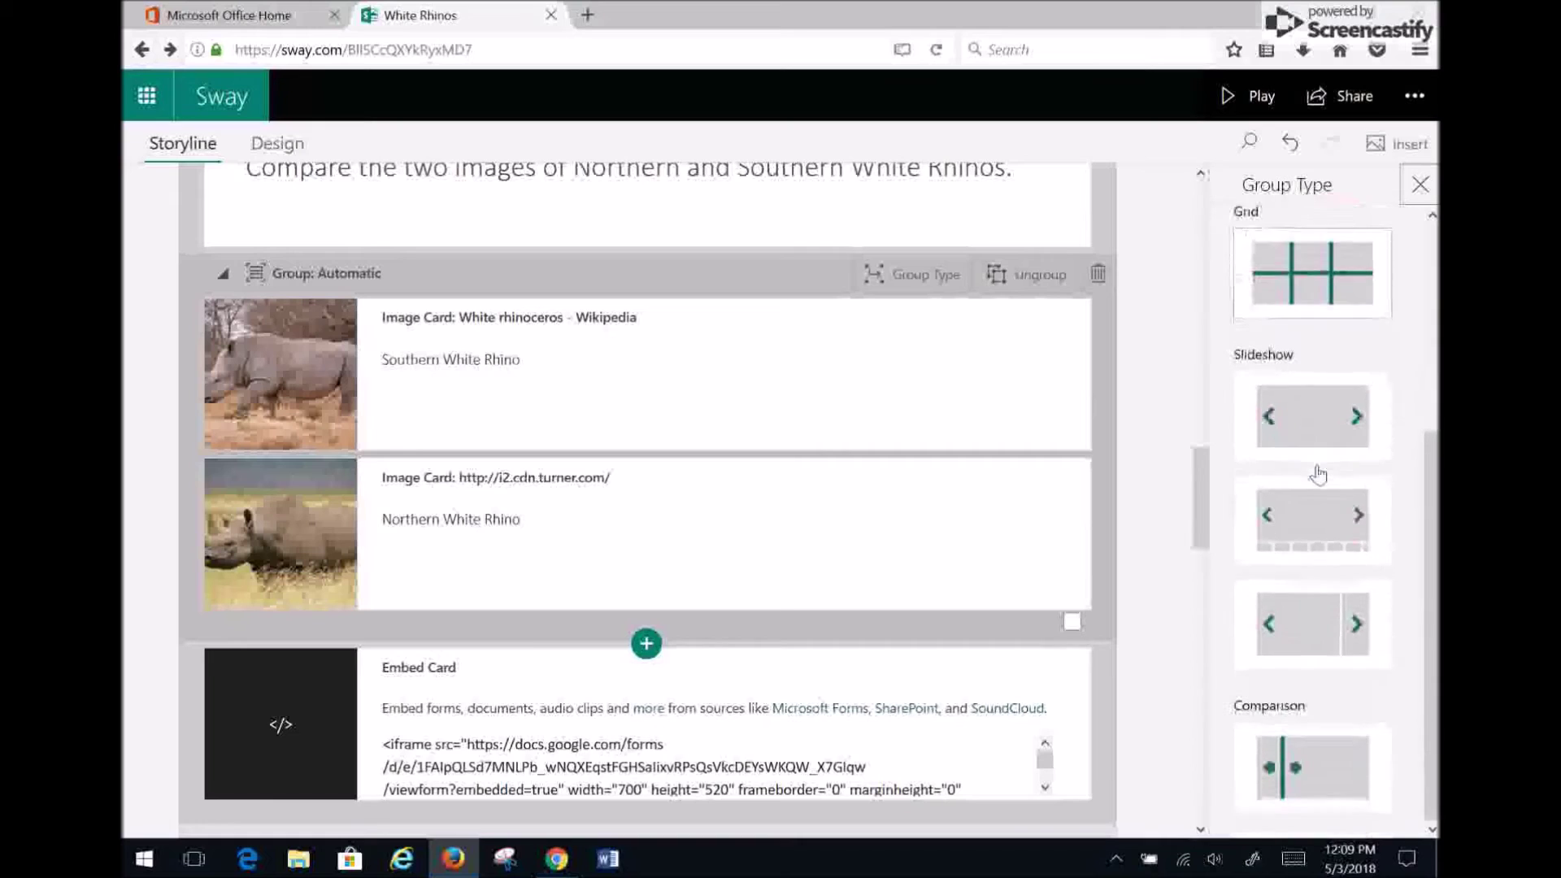
left_click(1312, 760)
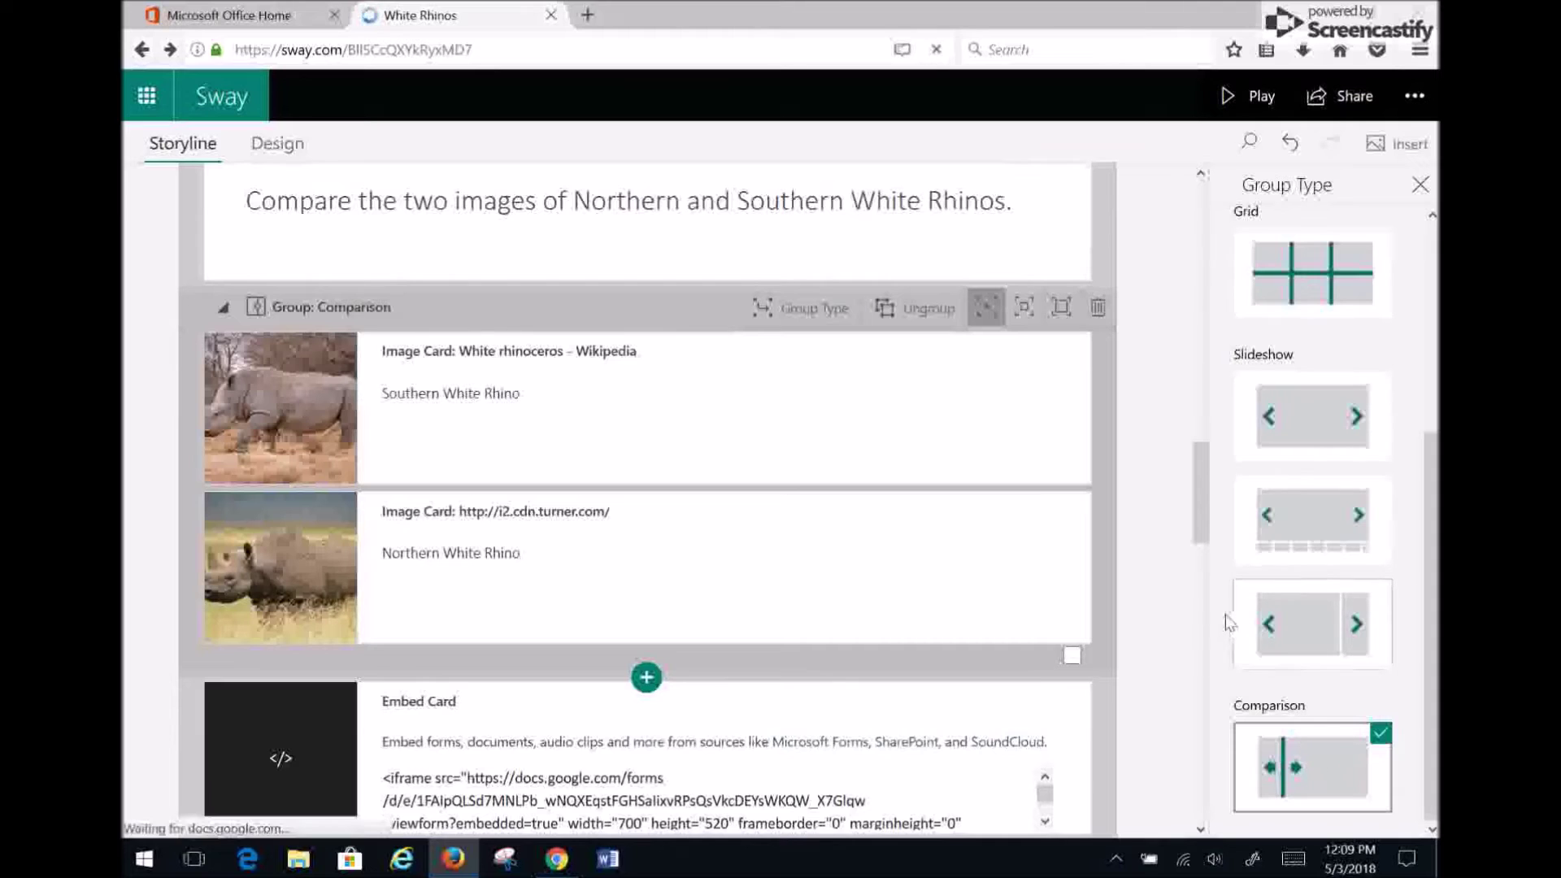
Preview the Sway and examine the side-by-side comparison of the Northern and Southern White Rhino images.
scroll(620, 388, "down", 3)
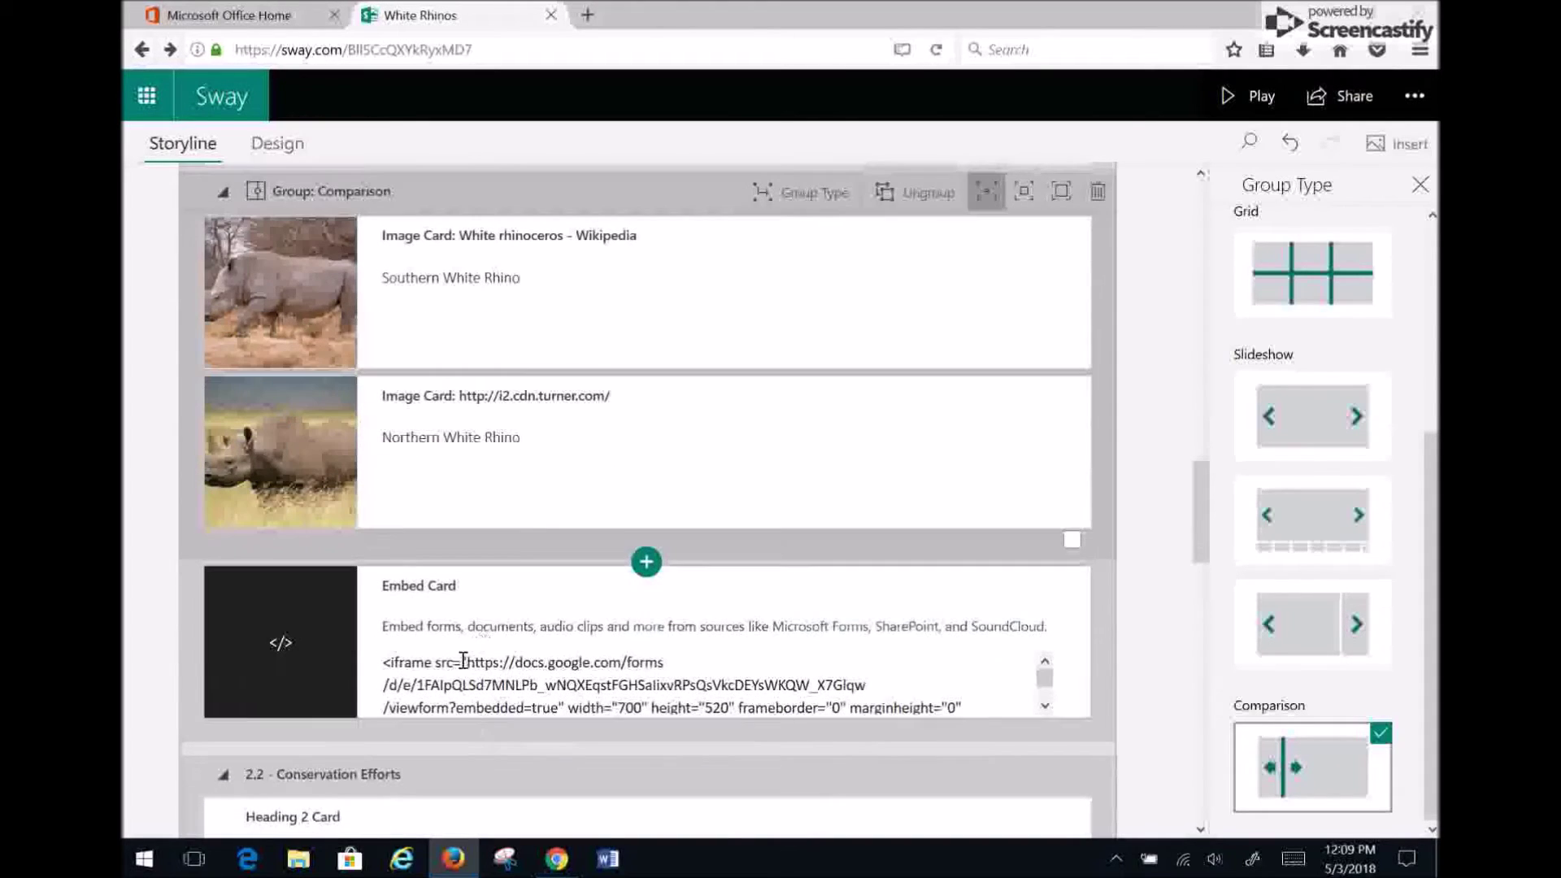
scroll(953, 679, "up", 3)
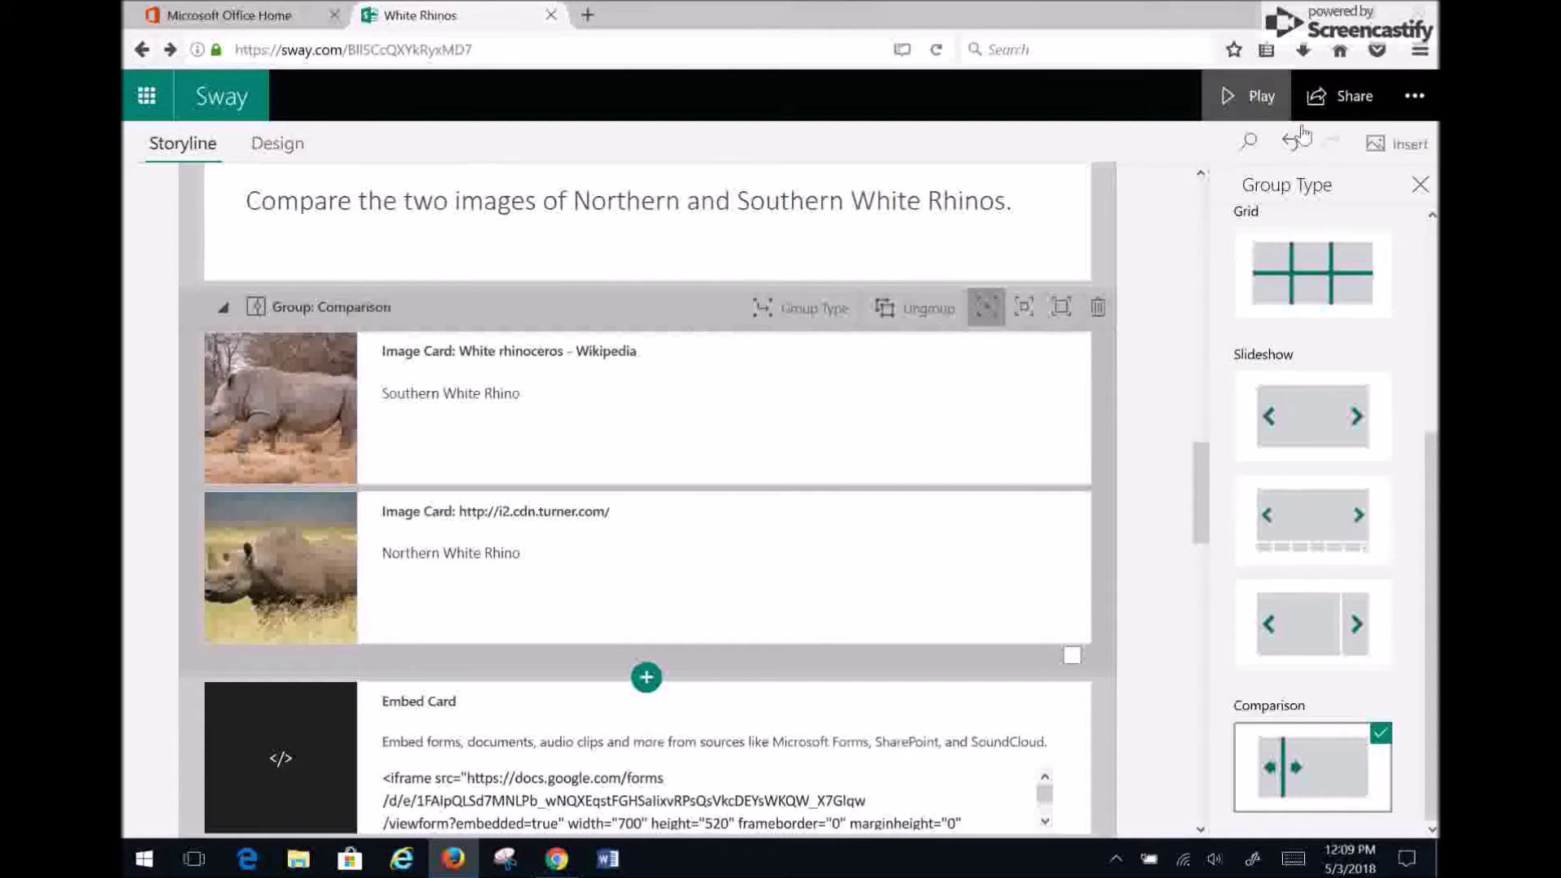
left_click(1230, 99)
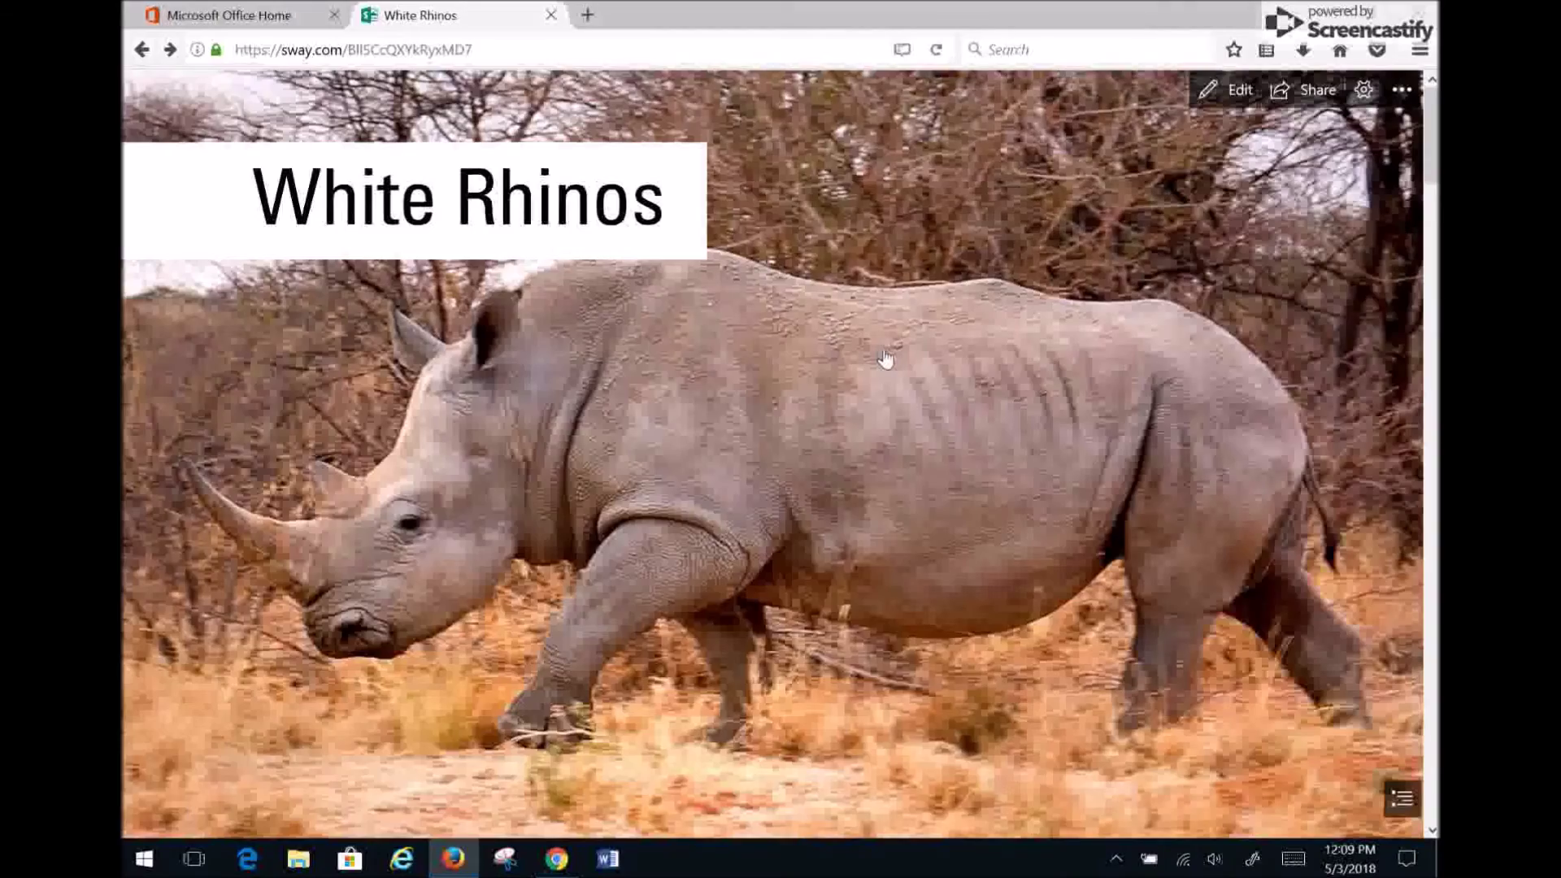
scroll(884, 357, "down", 5)
scroll(884, 357, "down", 10)
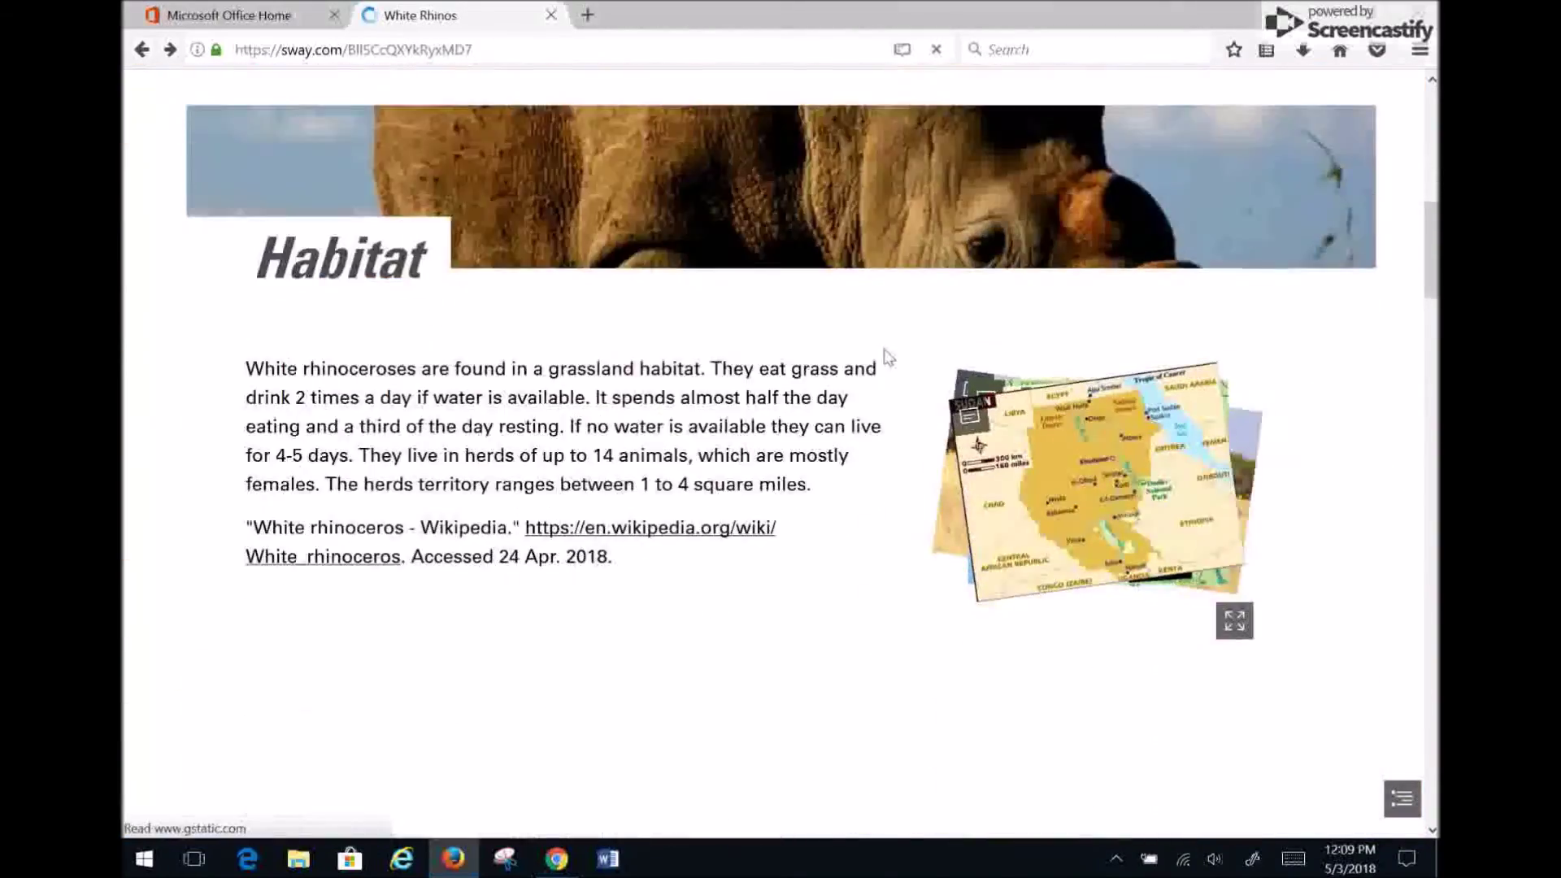
scroll(887, 358, "down", 9)
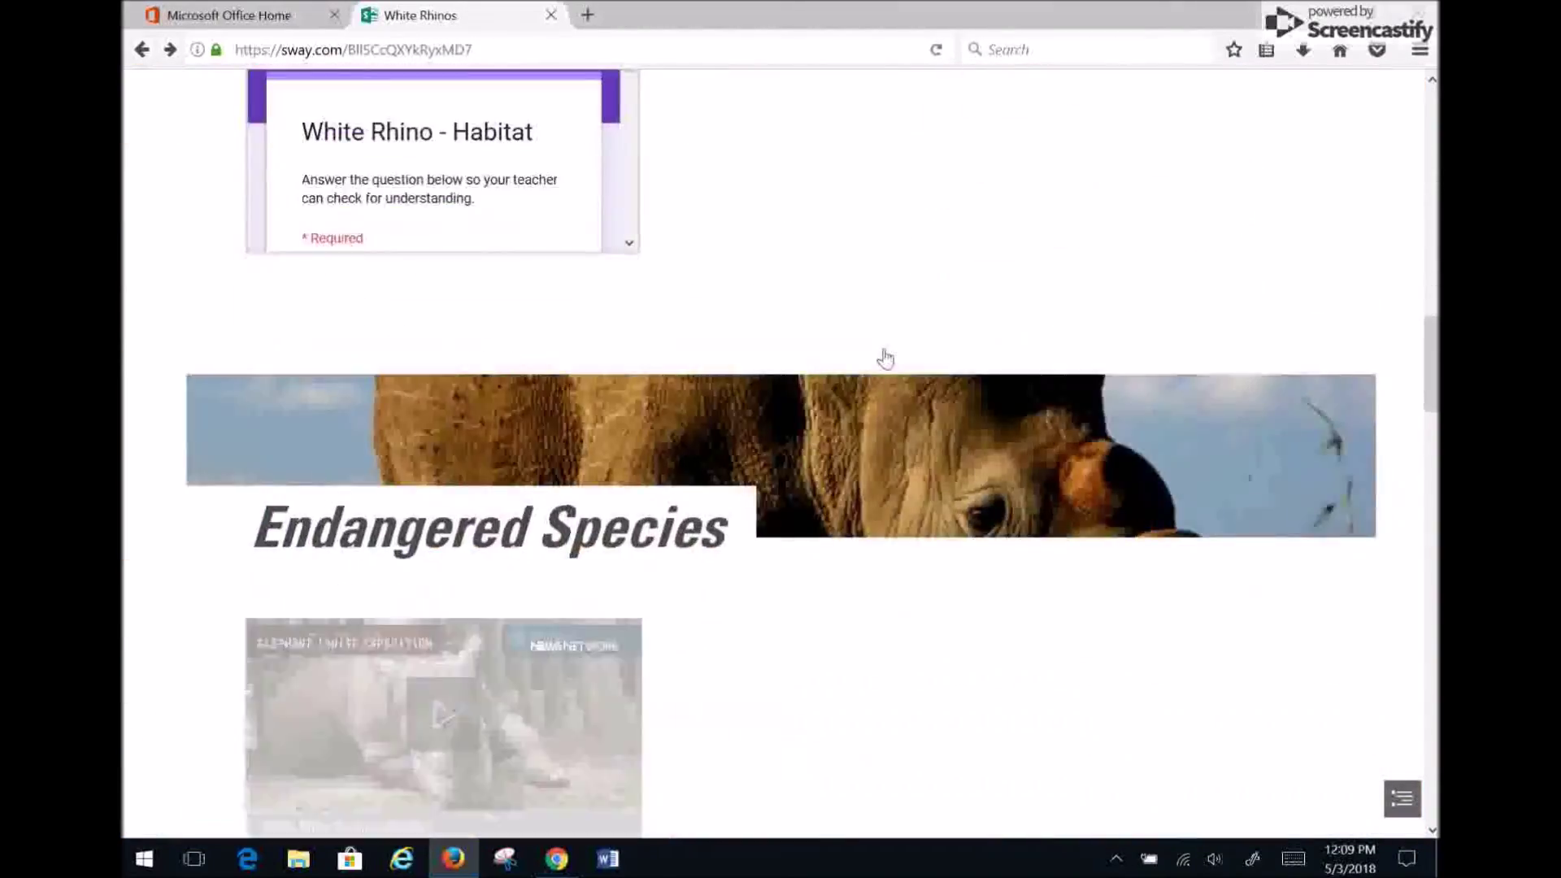
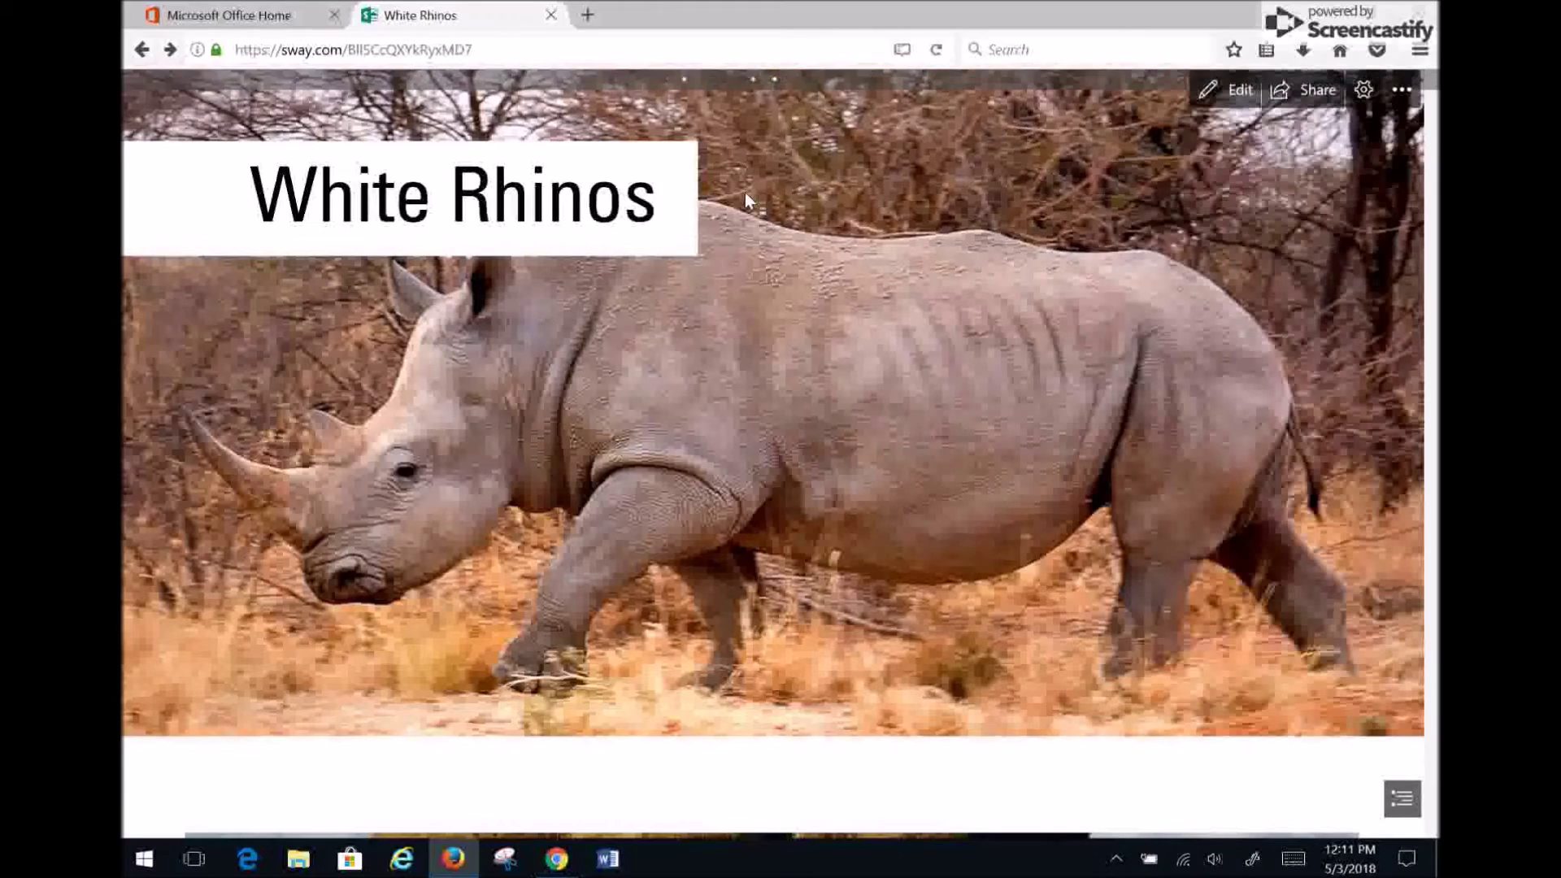
scroll(857, 312, "down", 10)
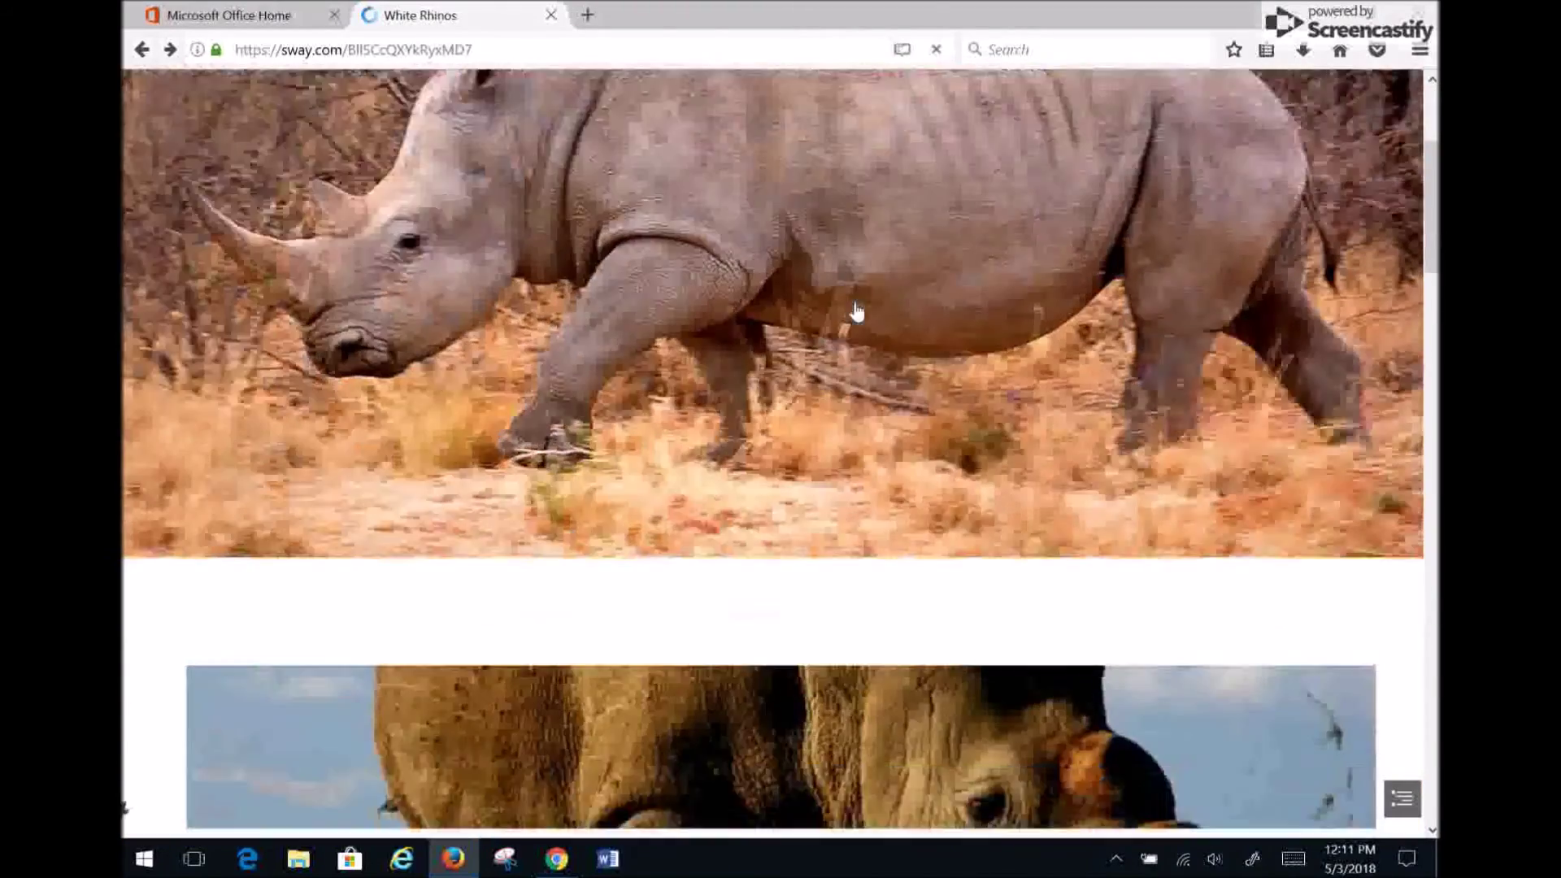
scroll(858, 311, "down", 15)
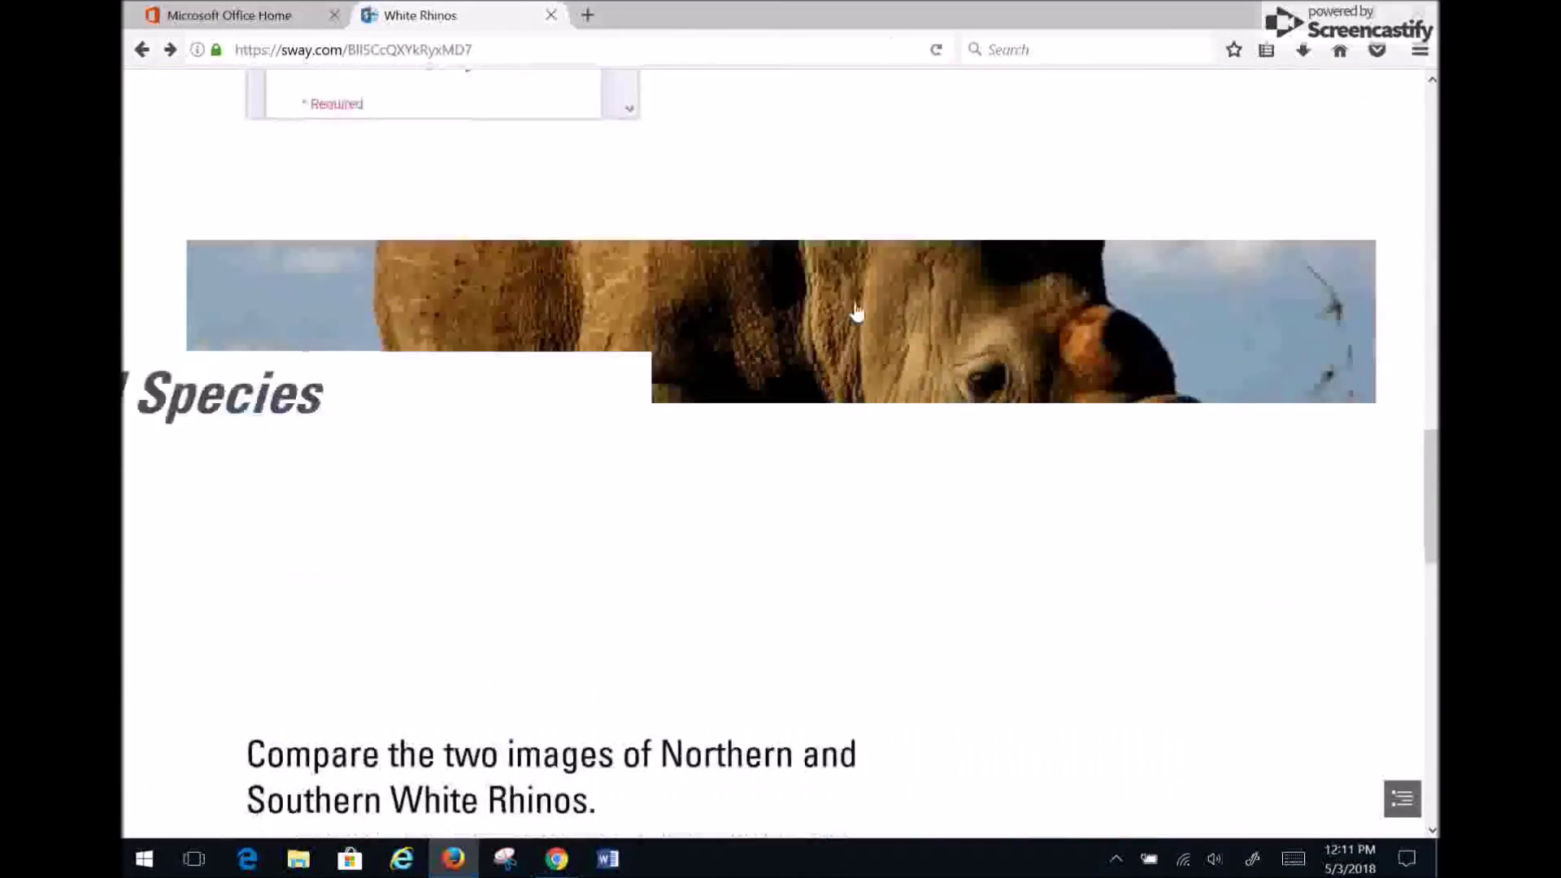
scroll(858, 311, "down", 3)
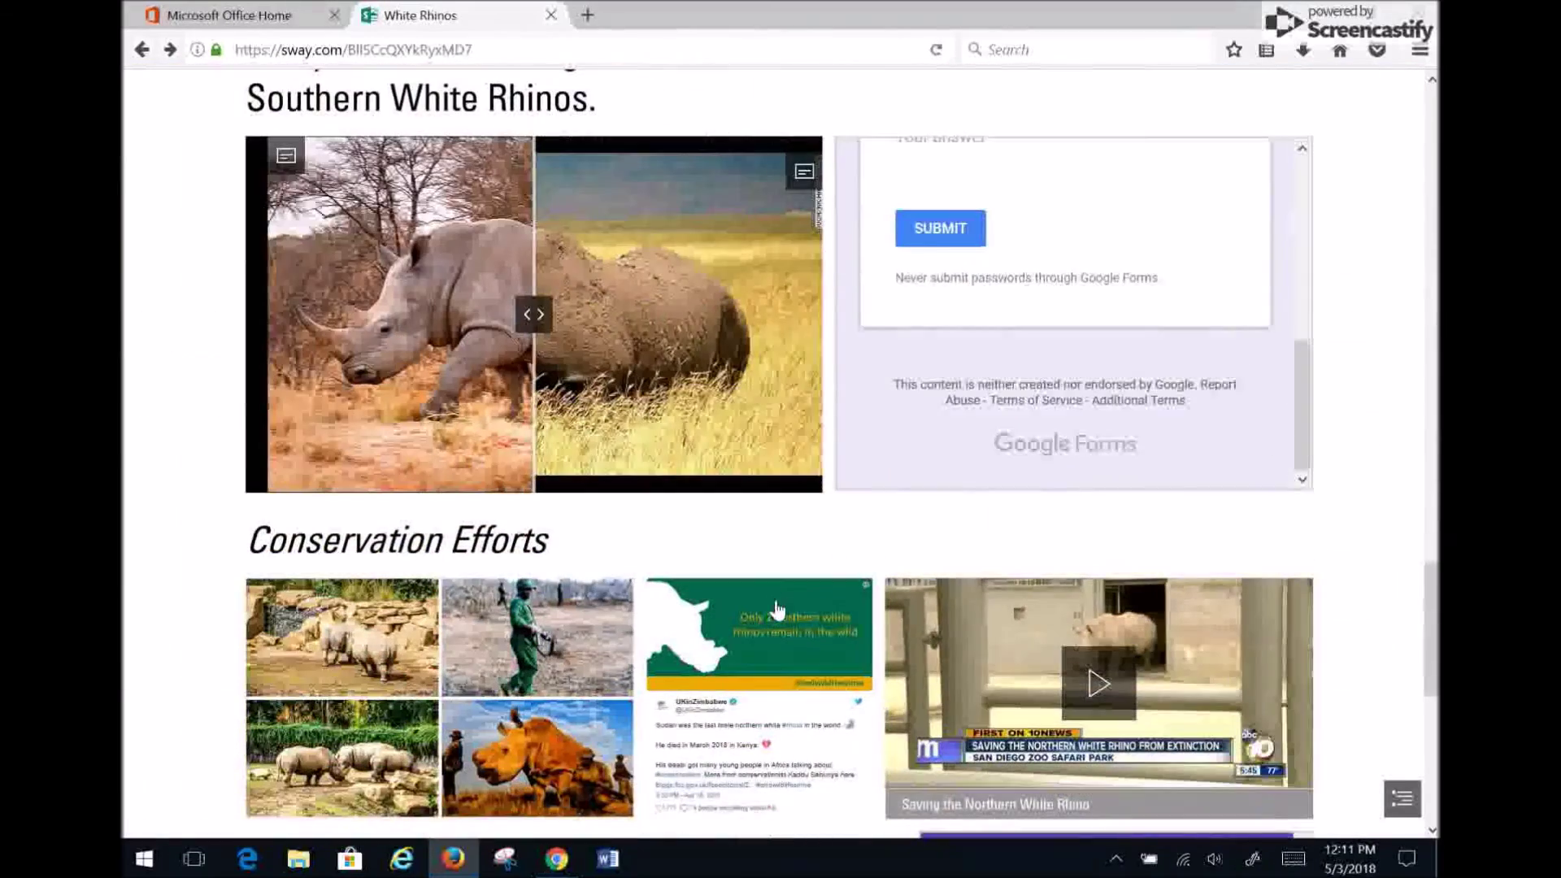
View images from the Conservation Efforts grid enlarged, close them, and return to editing the Sway.
scroll(497, 540, "down", 3)
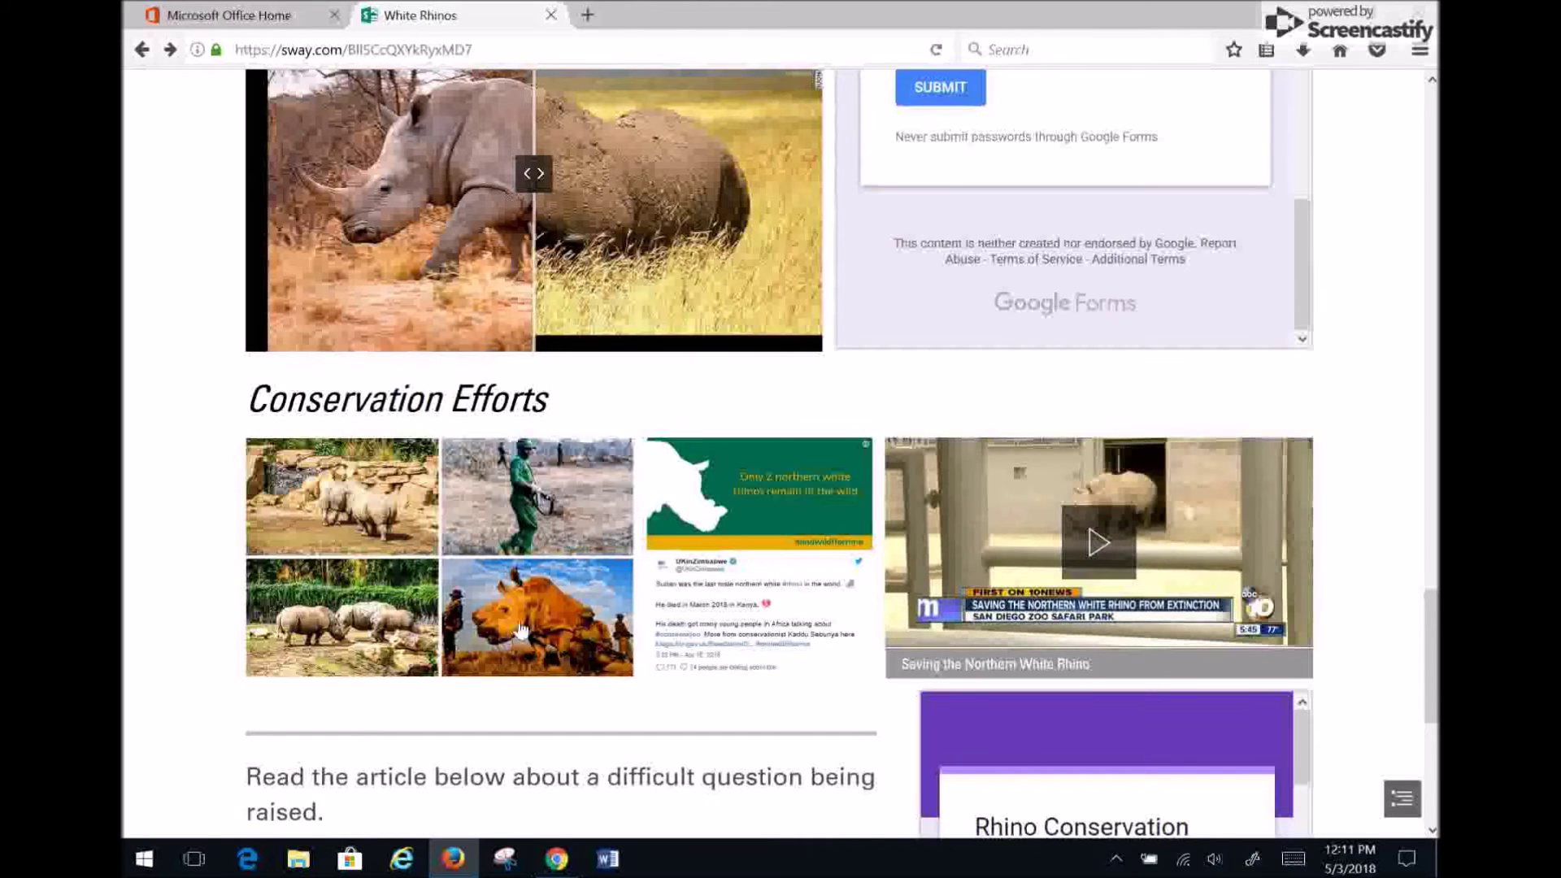
left_click(505, 497)
left_click(1405, 109)
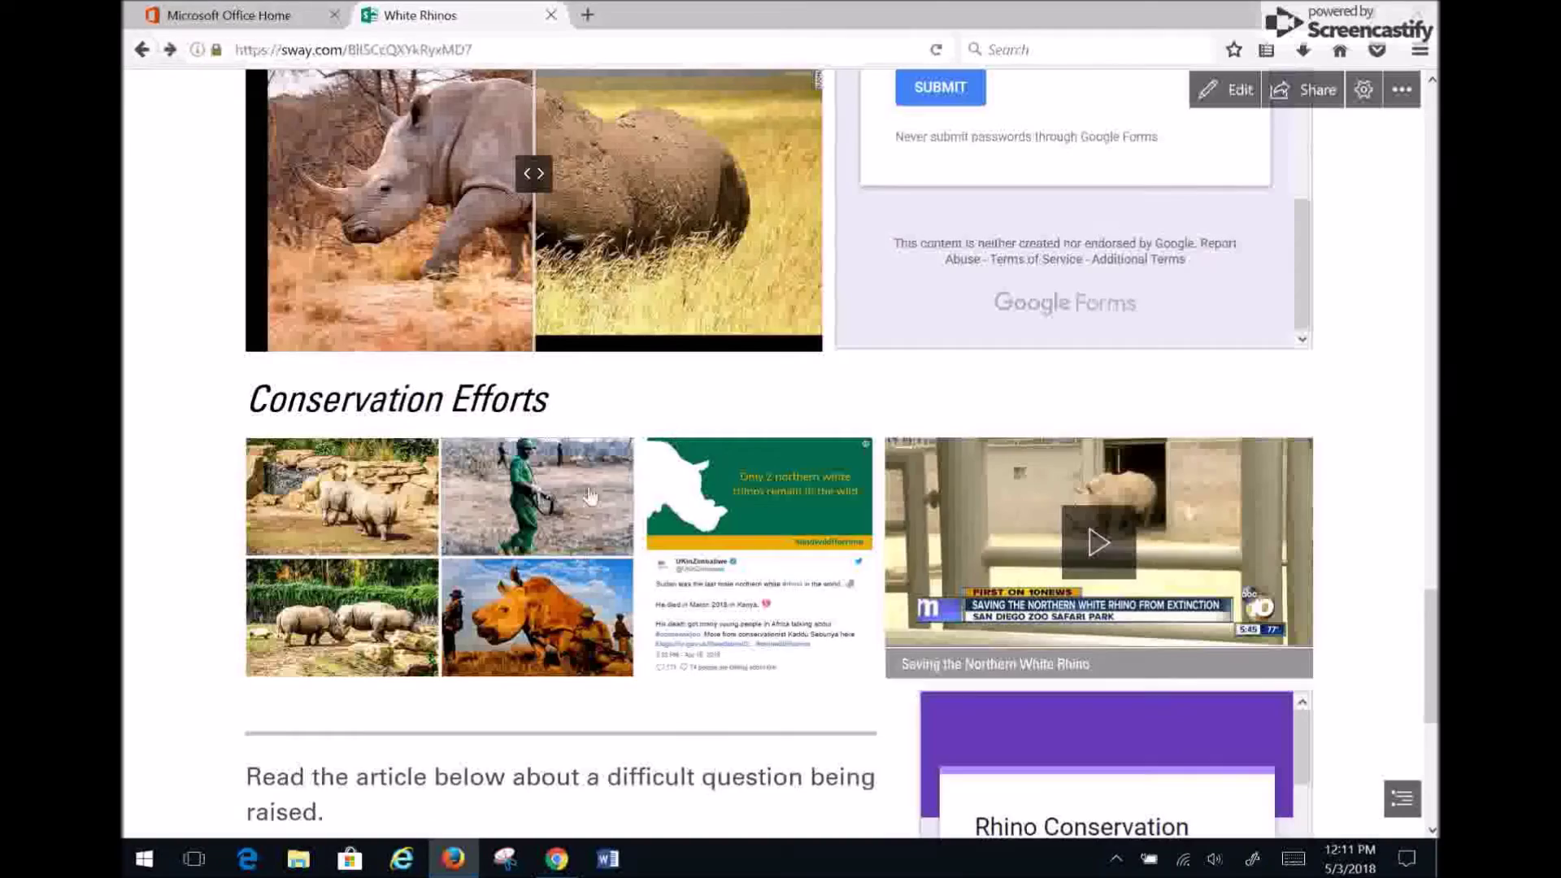
left_click(315, 504)
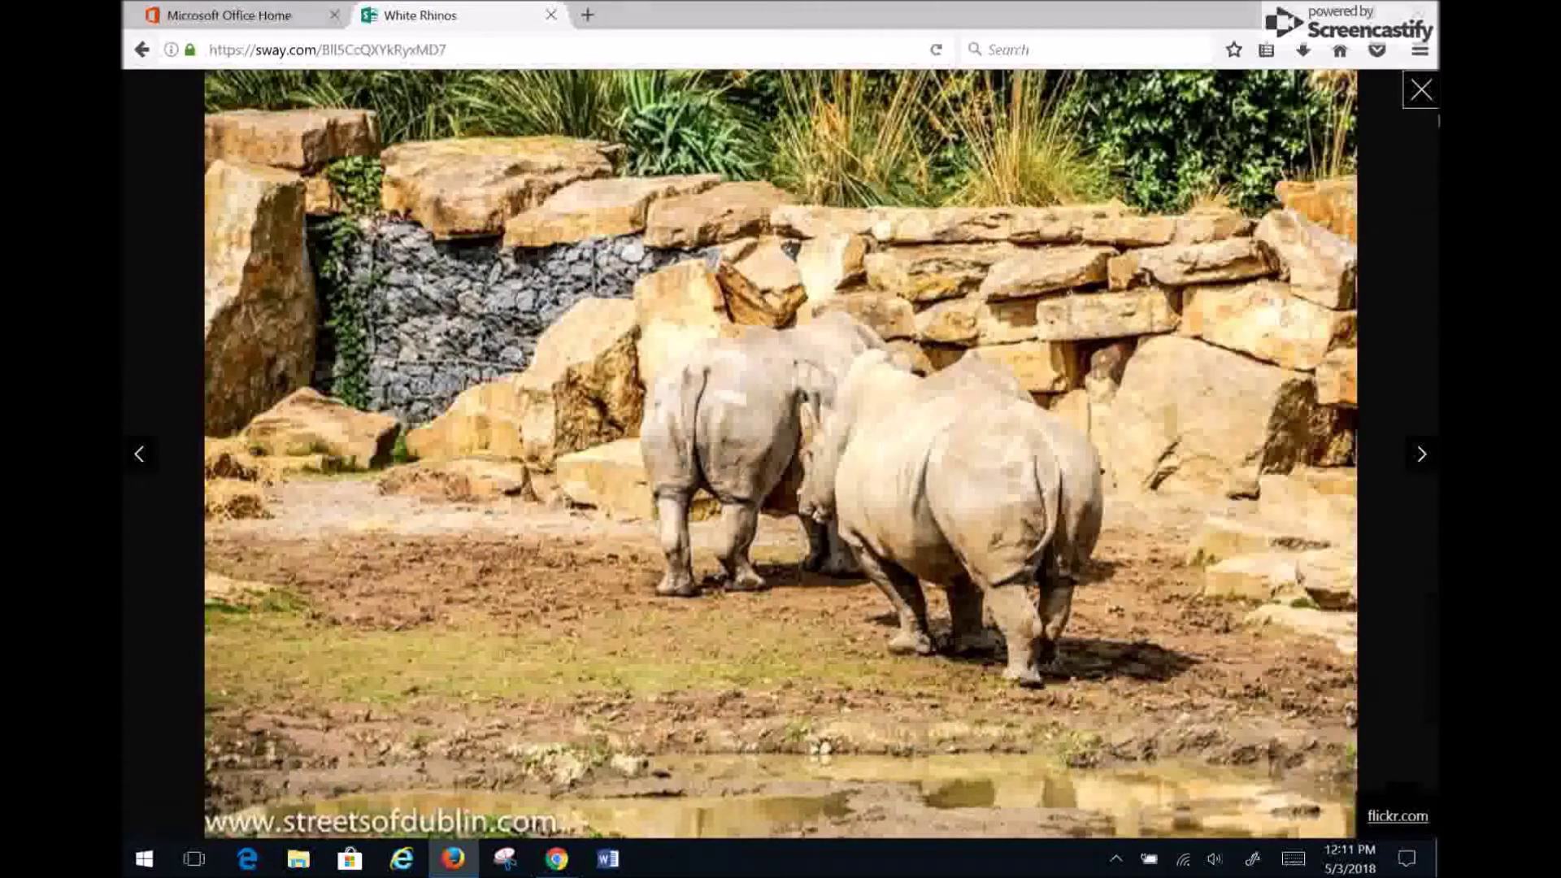
left_click(1418, 92)
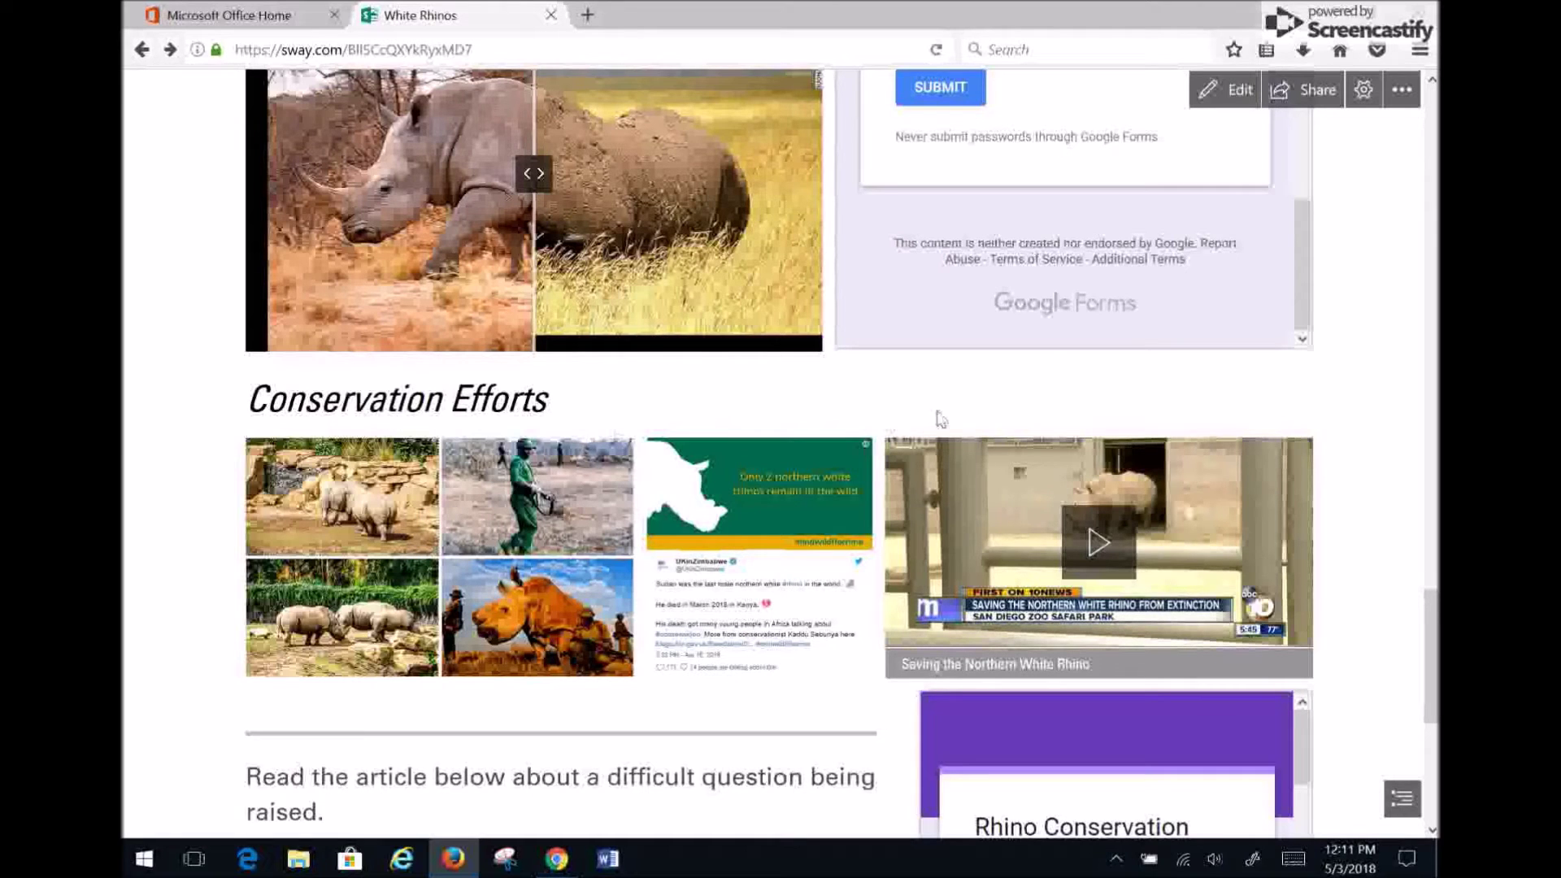
left_click(1219, 91)
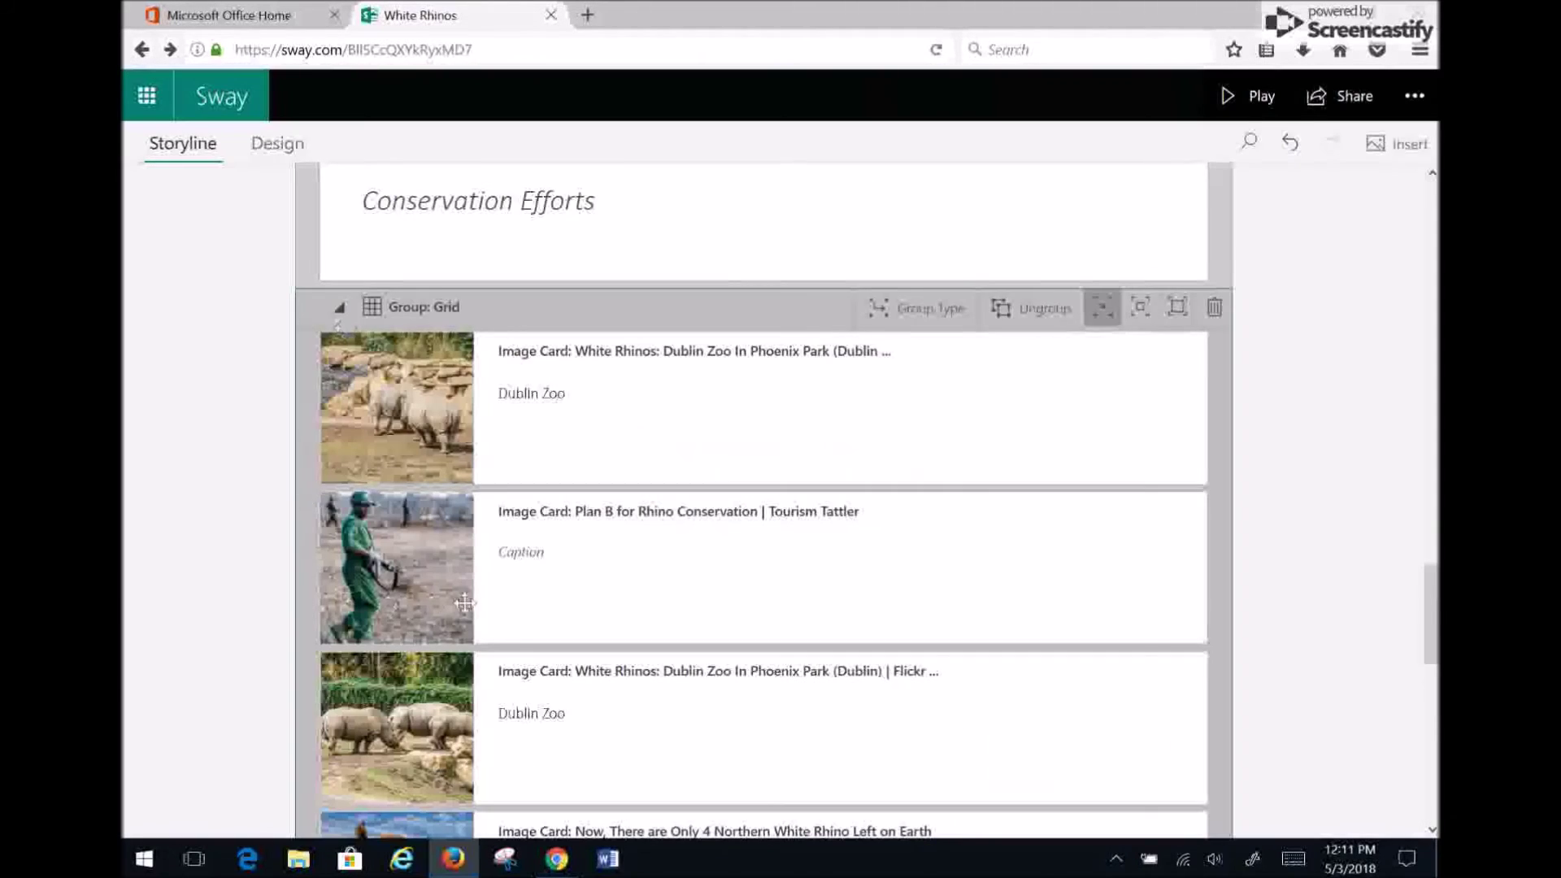
Set the Conservation Efforts image group's type to the plain Slideshow with only navigation arrows.
left_click(925, 310)
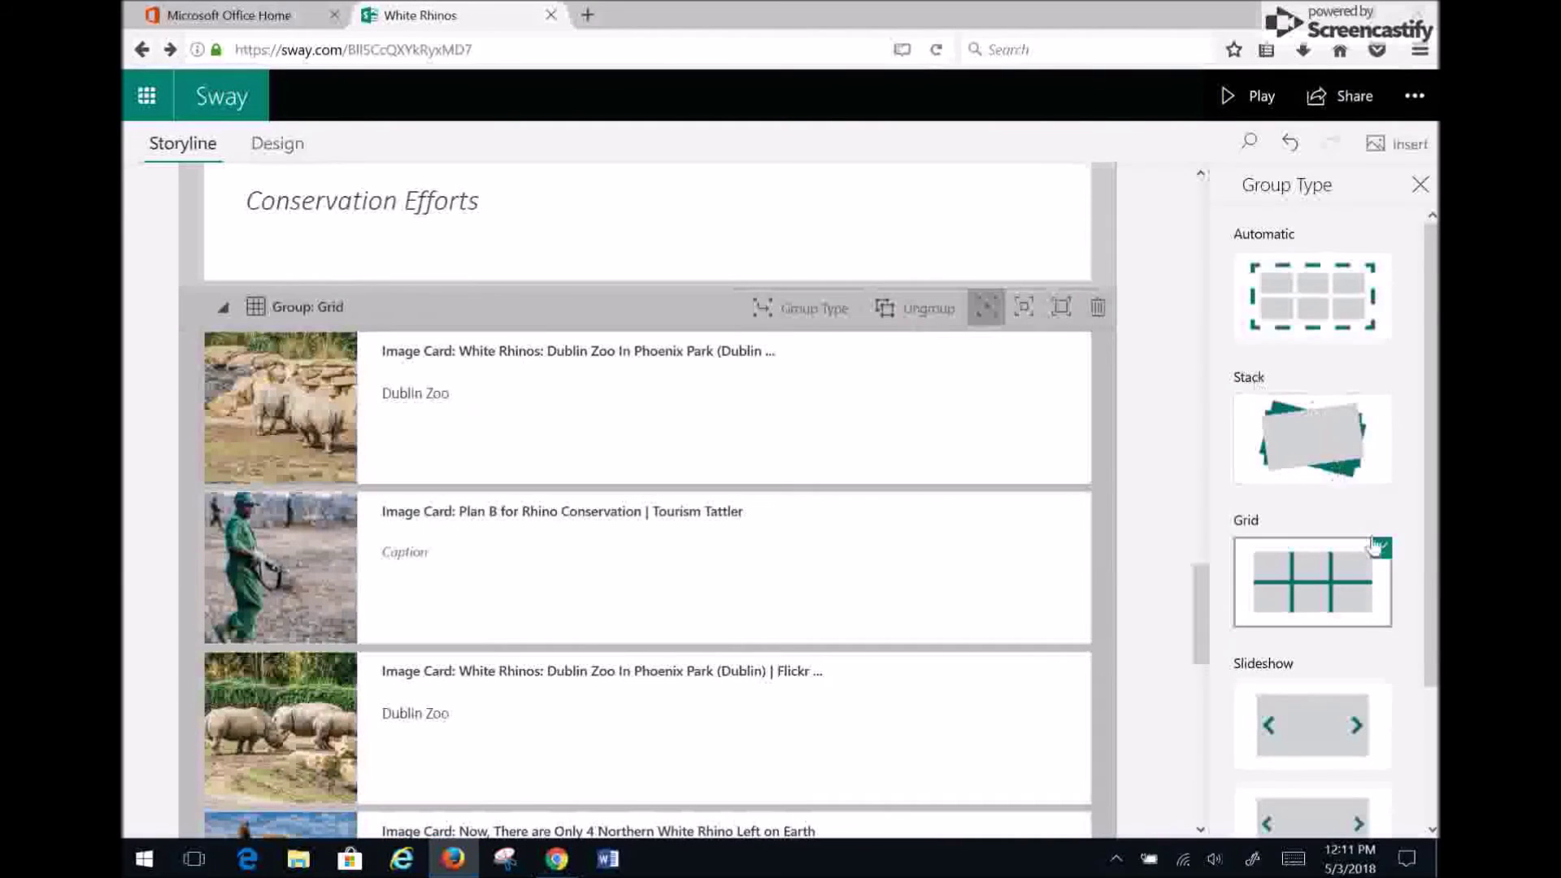
scroll(1352, 565, "down", 2)
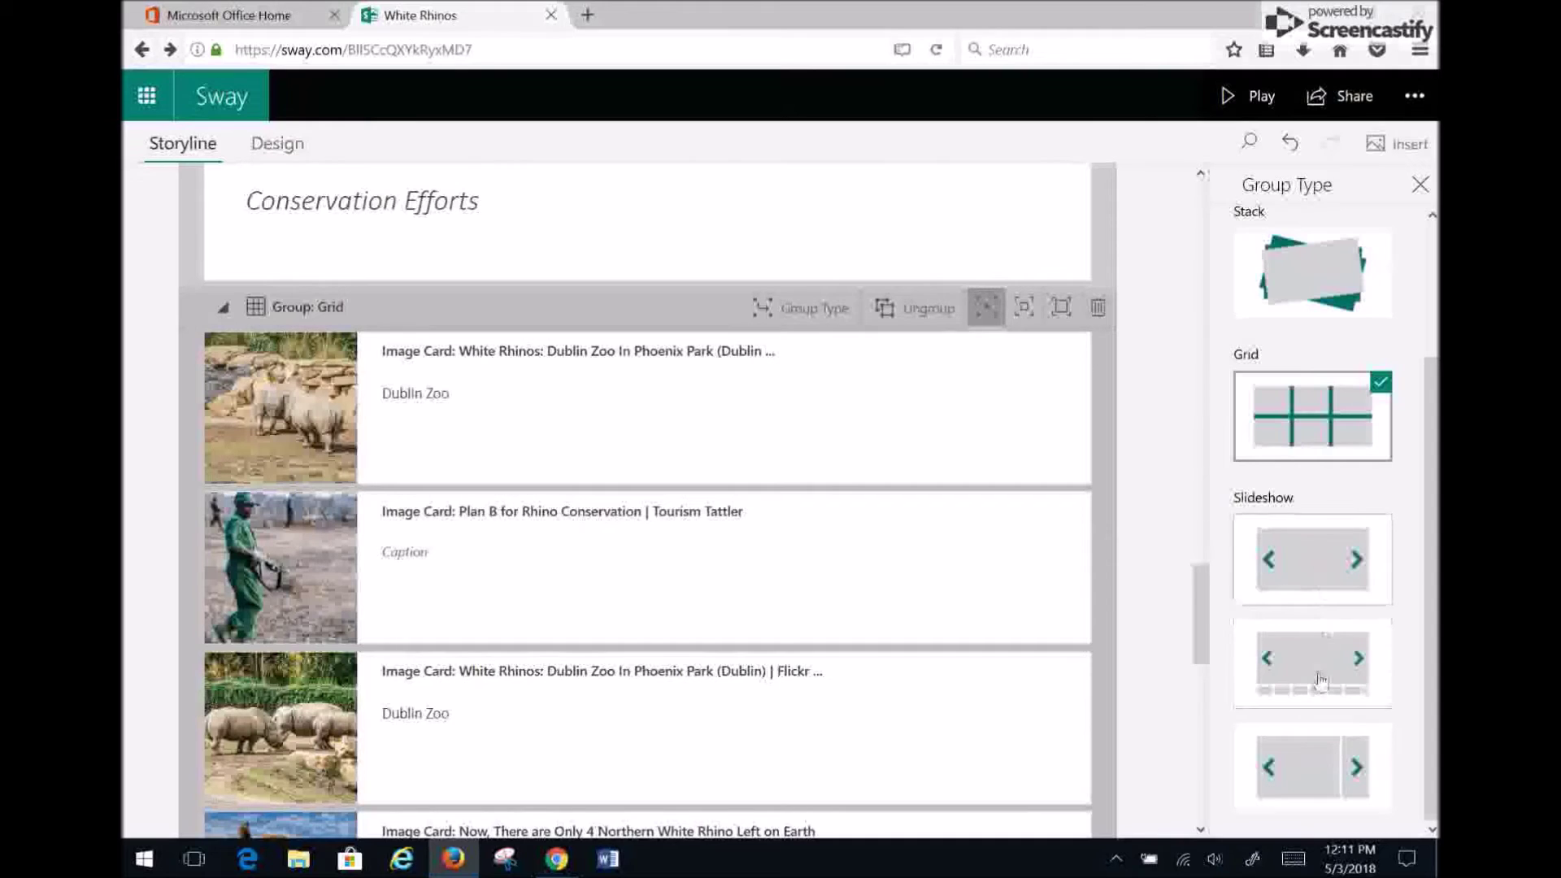
left_click(1327, 583)
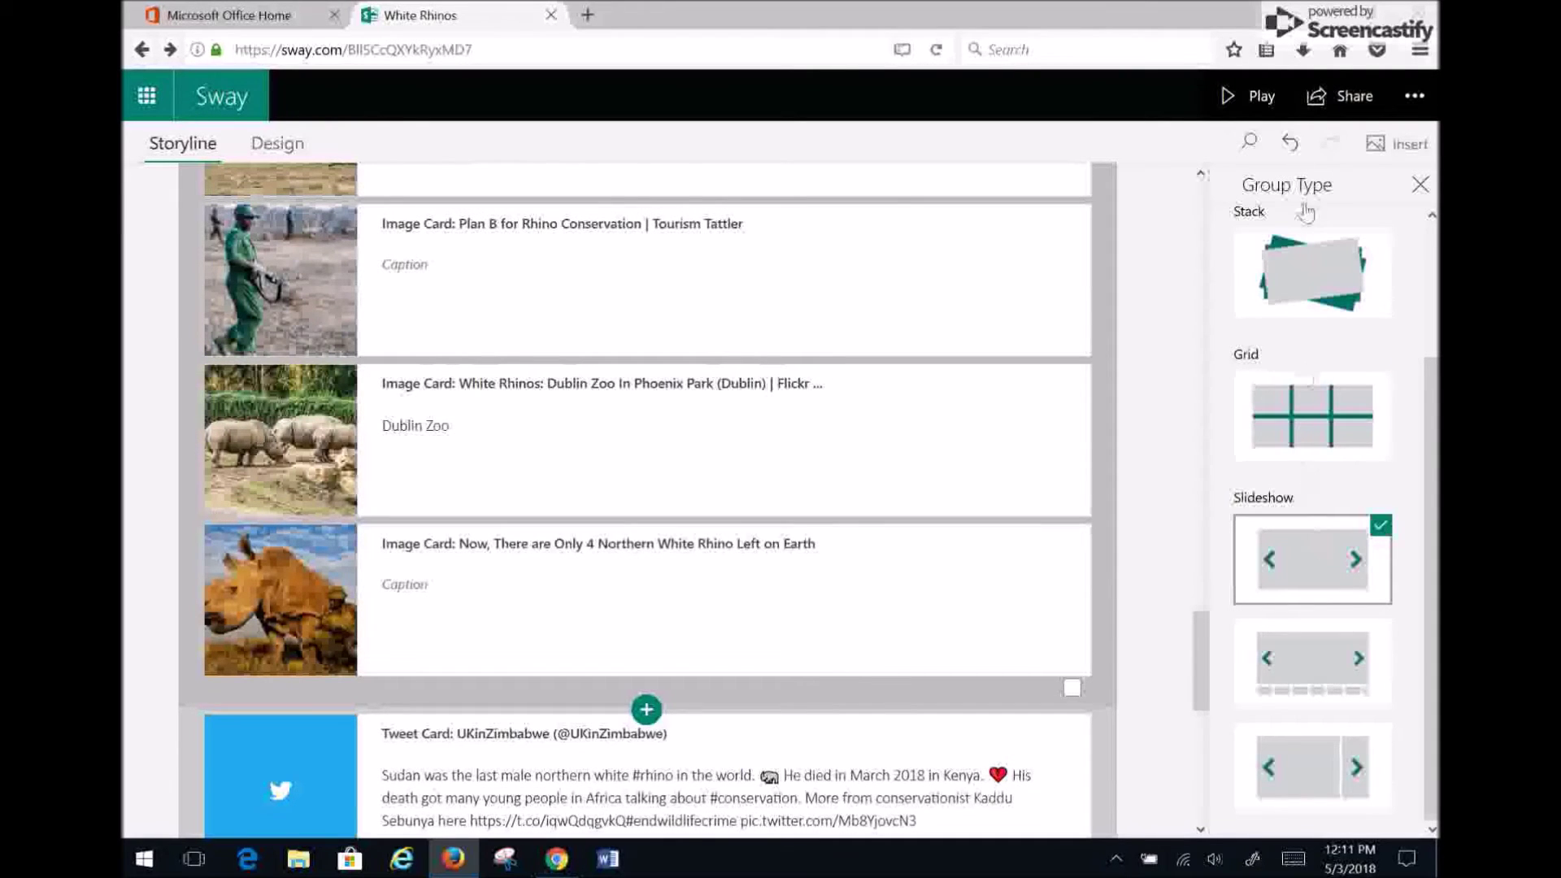
Preview the Sway, browse the Conservation Efforts slideshow forward to its last image and back to the first, and return to editing.
left_click(1252, 95)
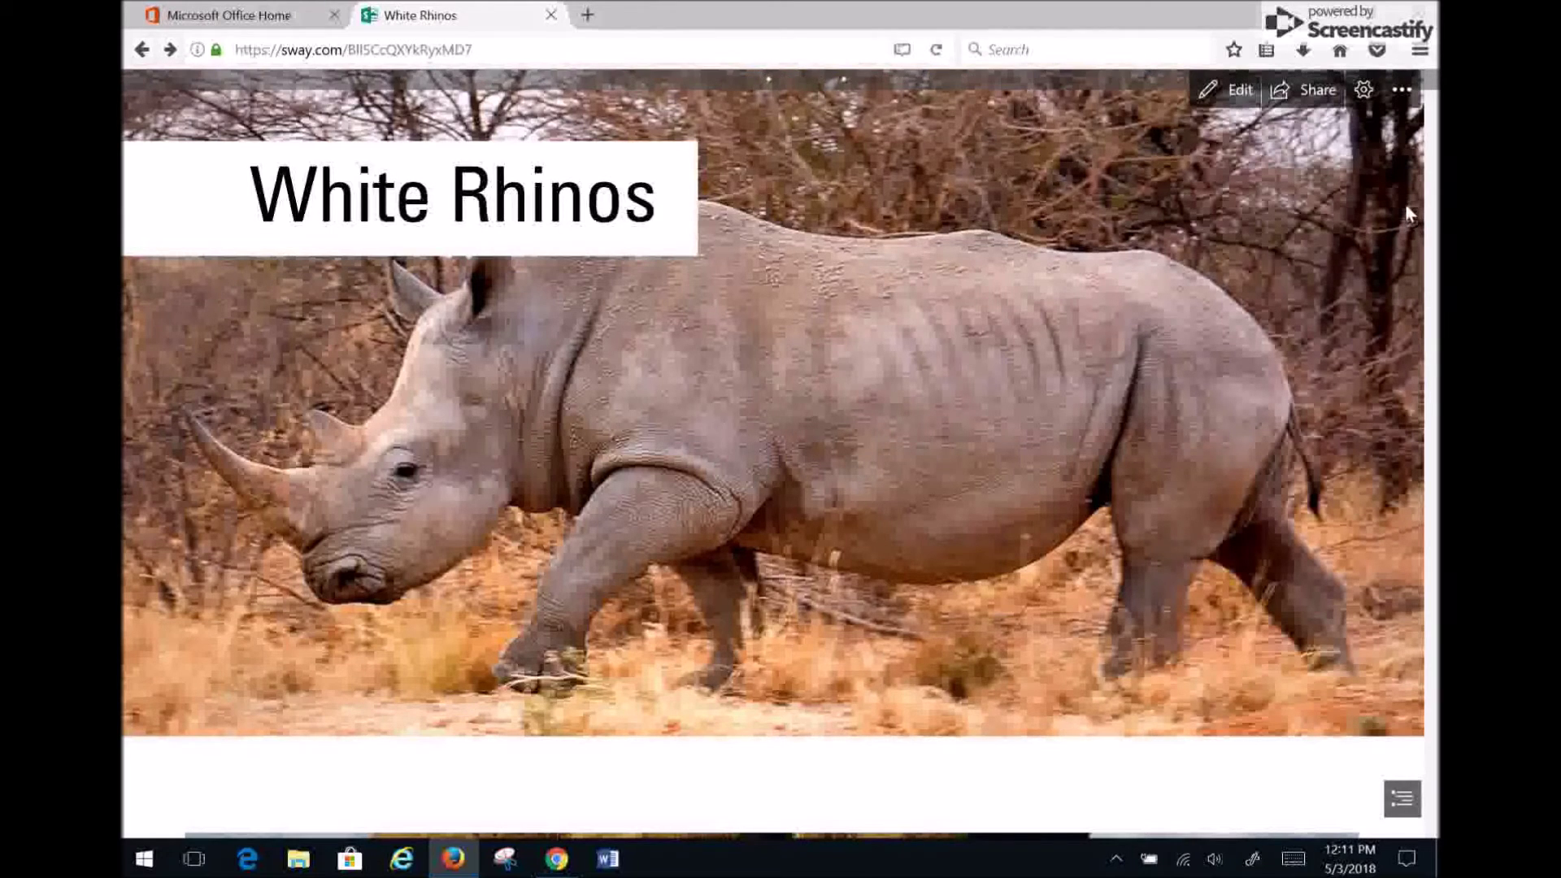
scroll(124, 575, "down", 5)
scroll(124, 575, "down", 10)
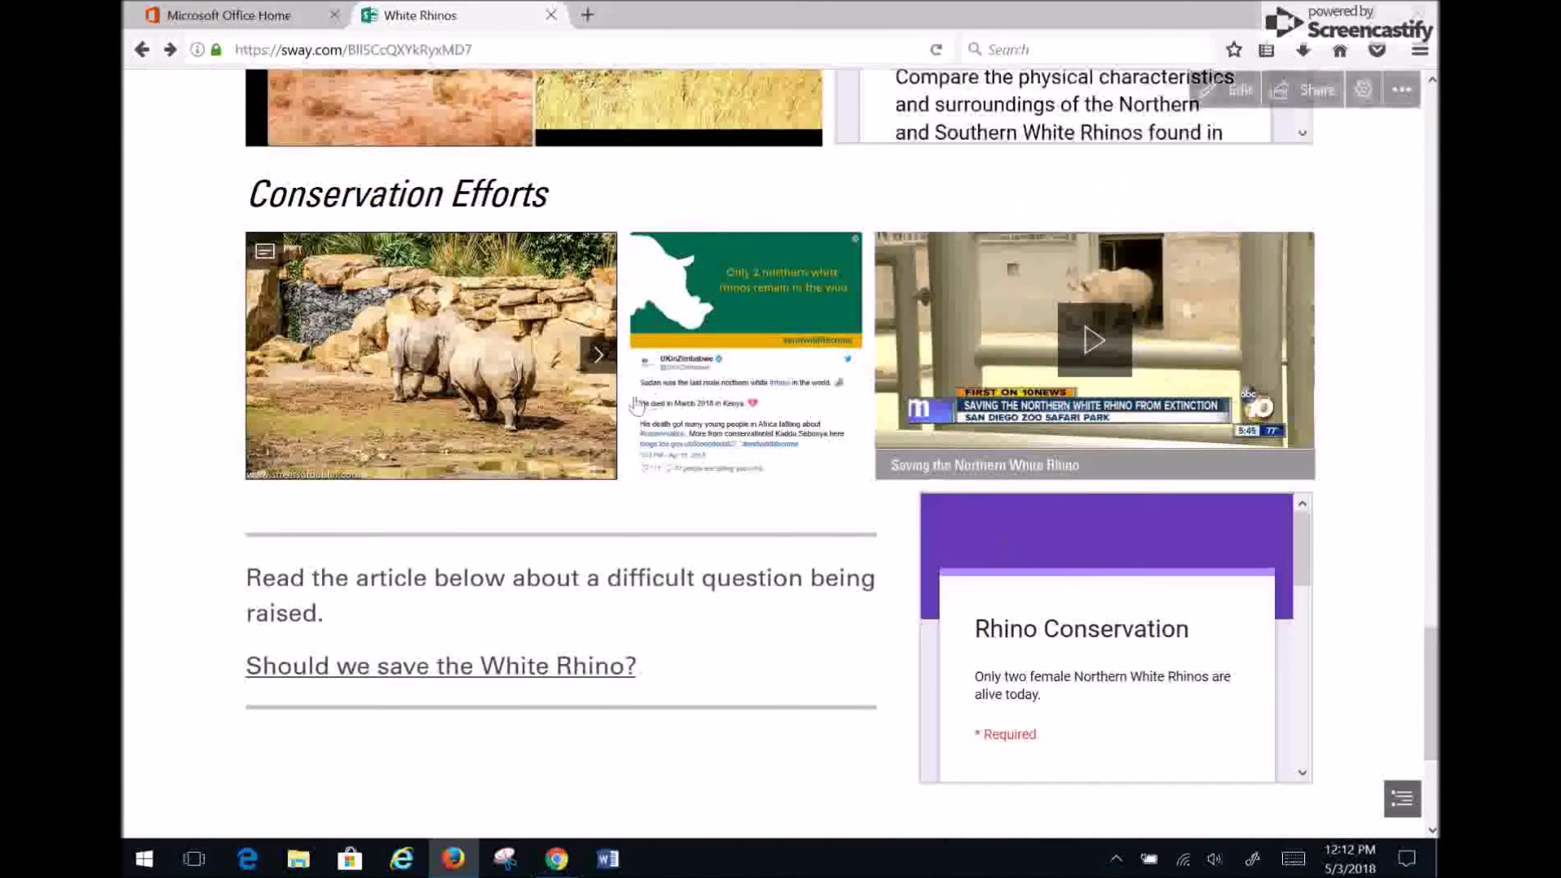
left_click(596, 354)
left_click(596, 354)
left_click(594, 364)
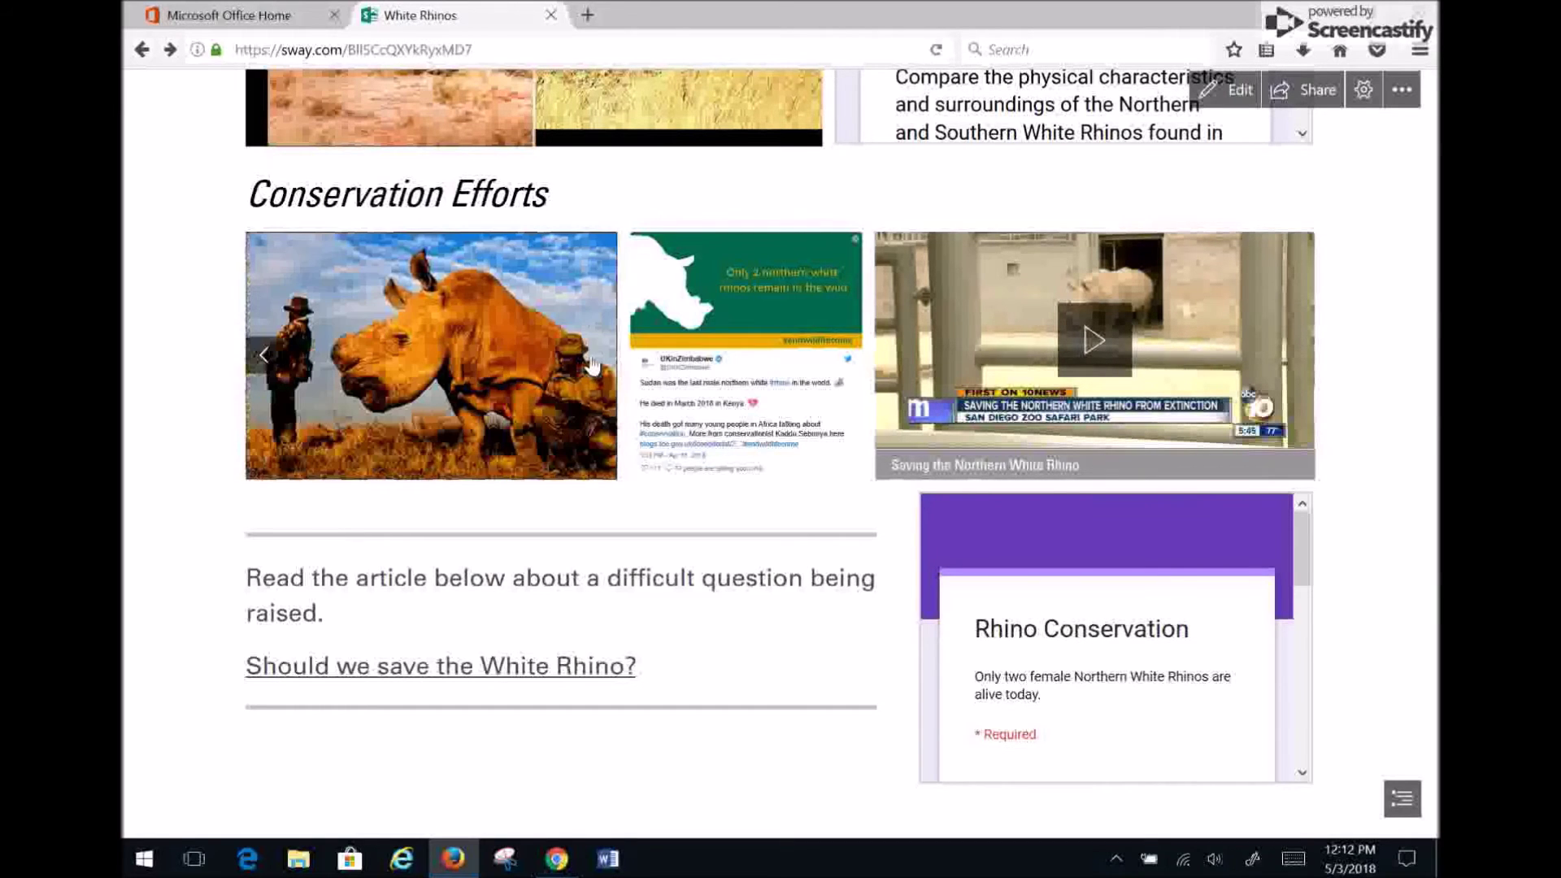
left_click(268, 355)
left_click(275, 354)
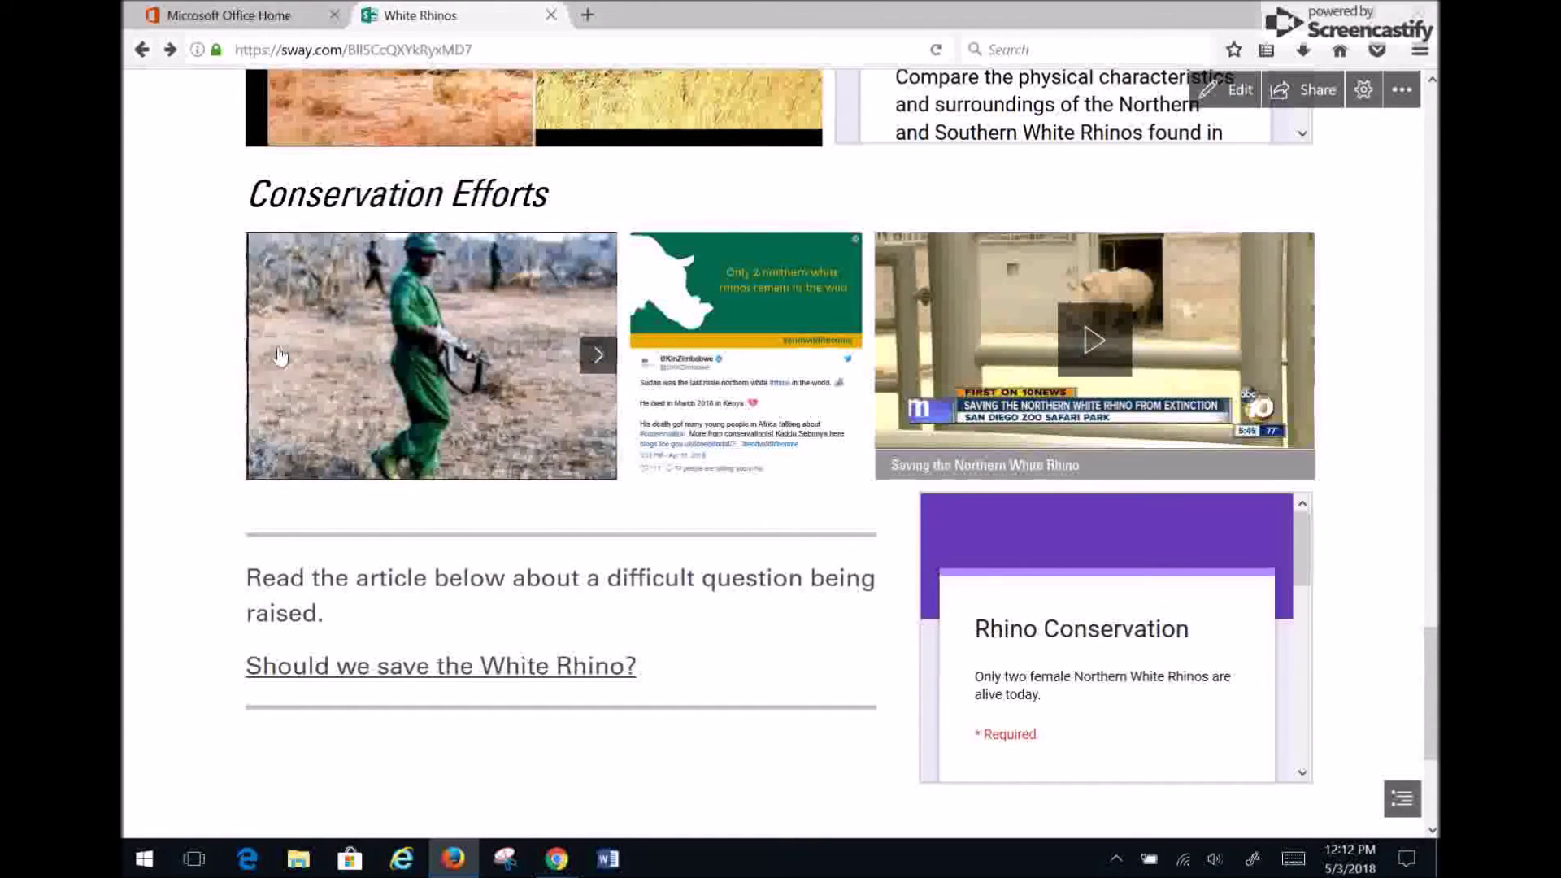
left_click(275, 354)
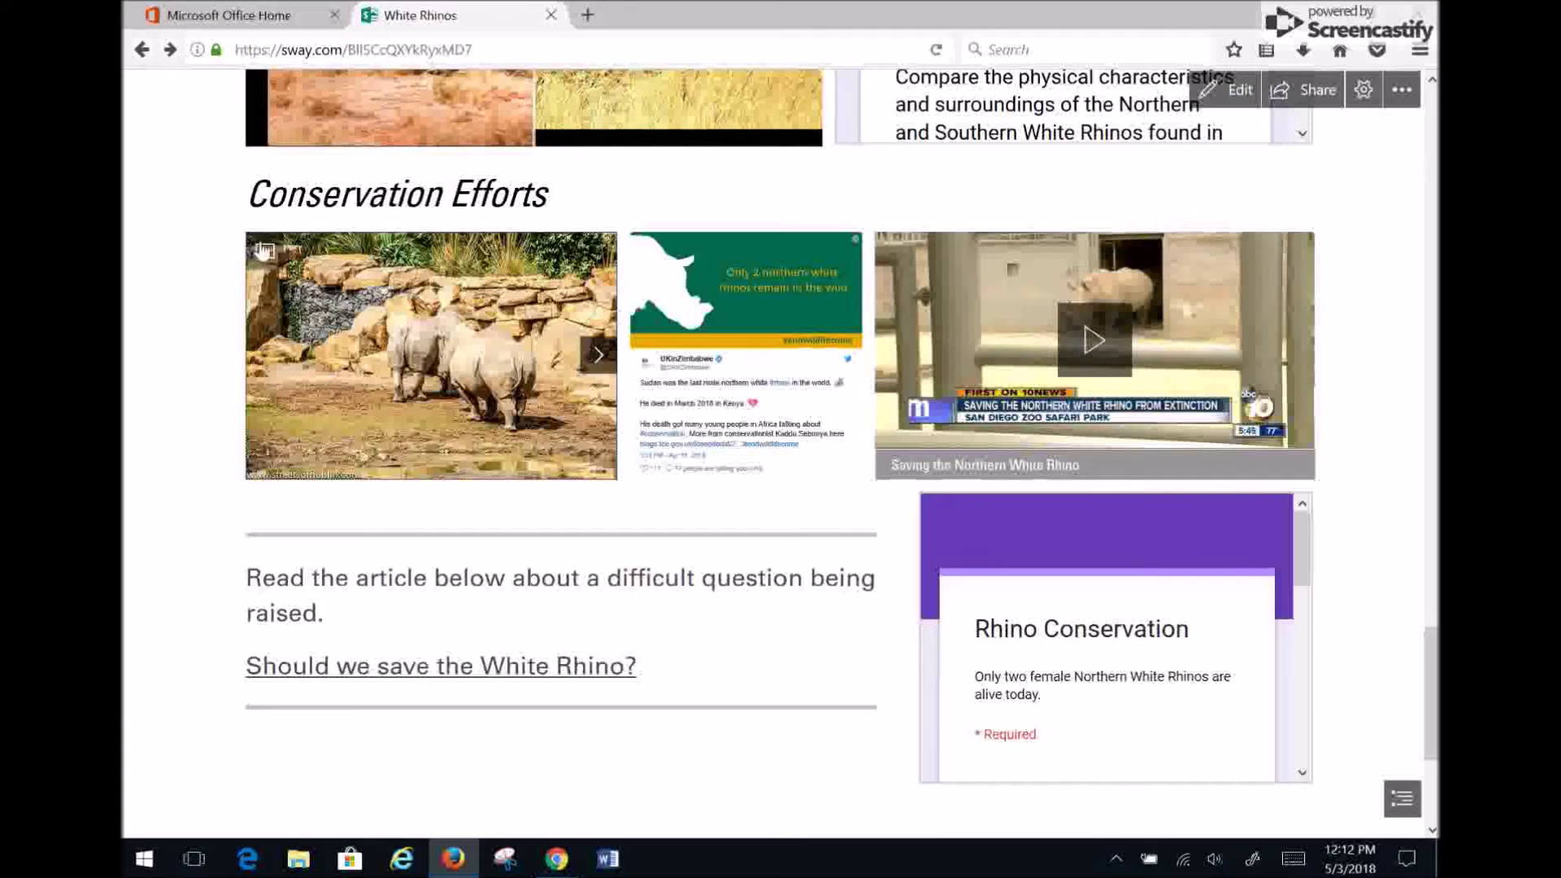
left_click(1233, 89)
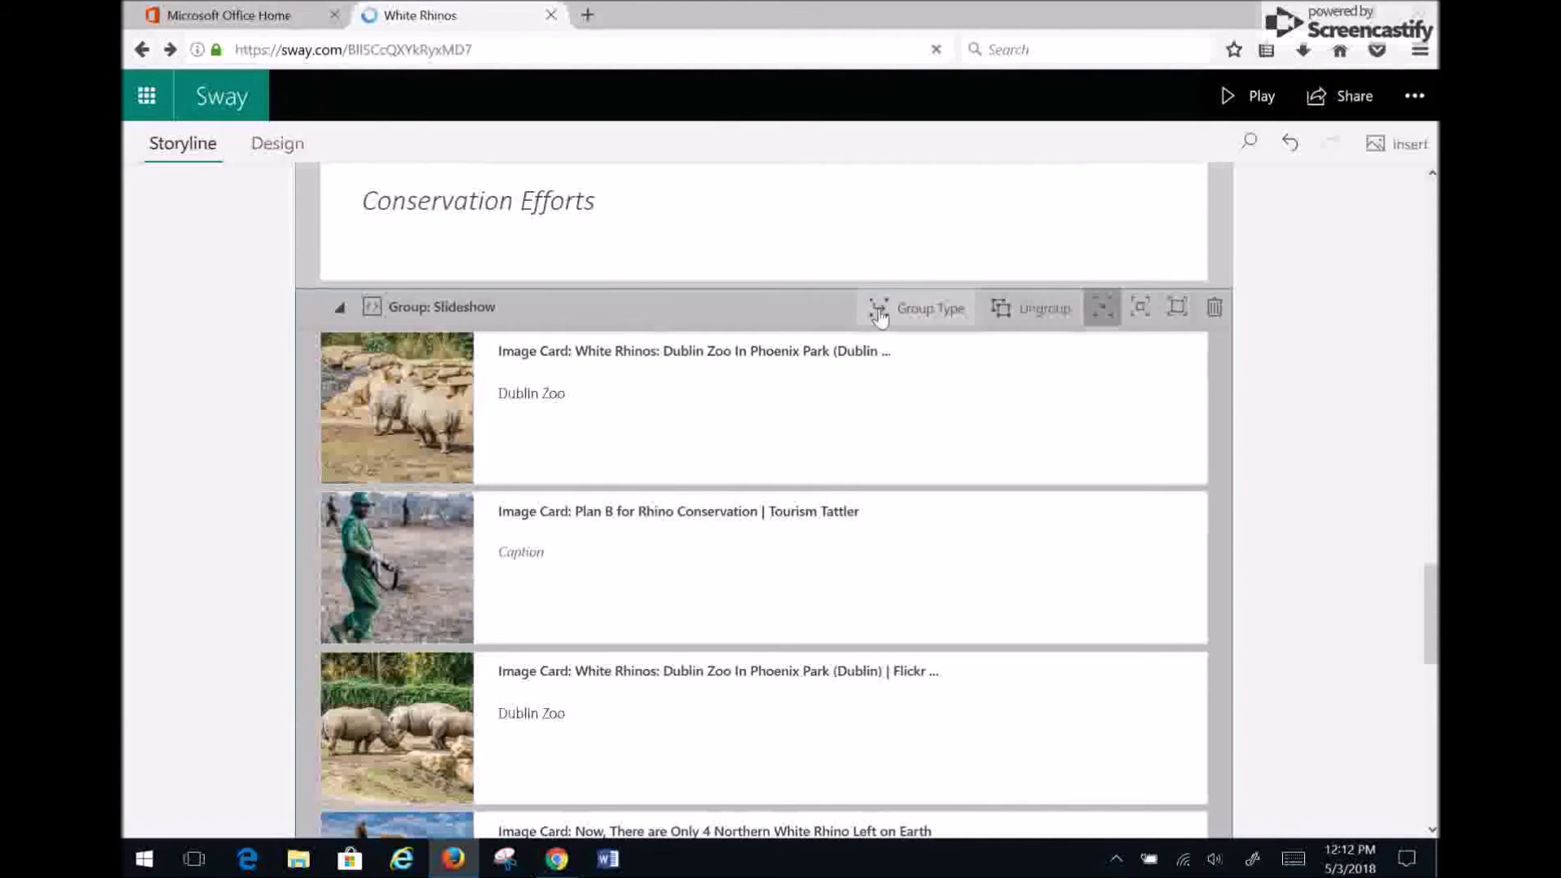
Set the Conservation Efforts image group's type to the Slideshow with a thumbnail strip below the image.
left_click(918, 307)
scroll(1314, 655, "down", 2)
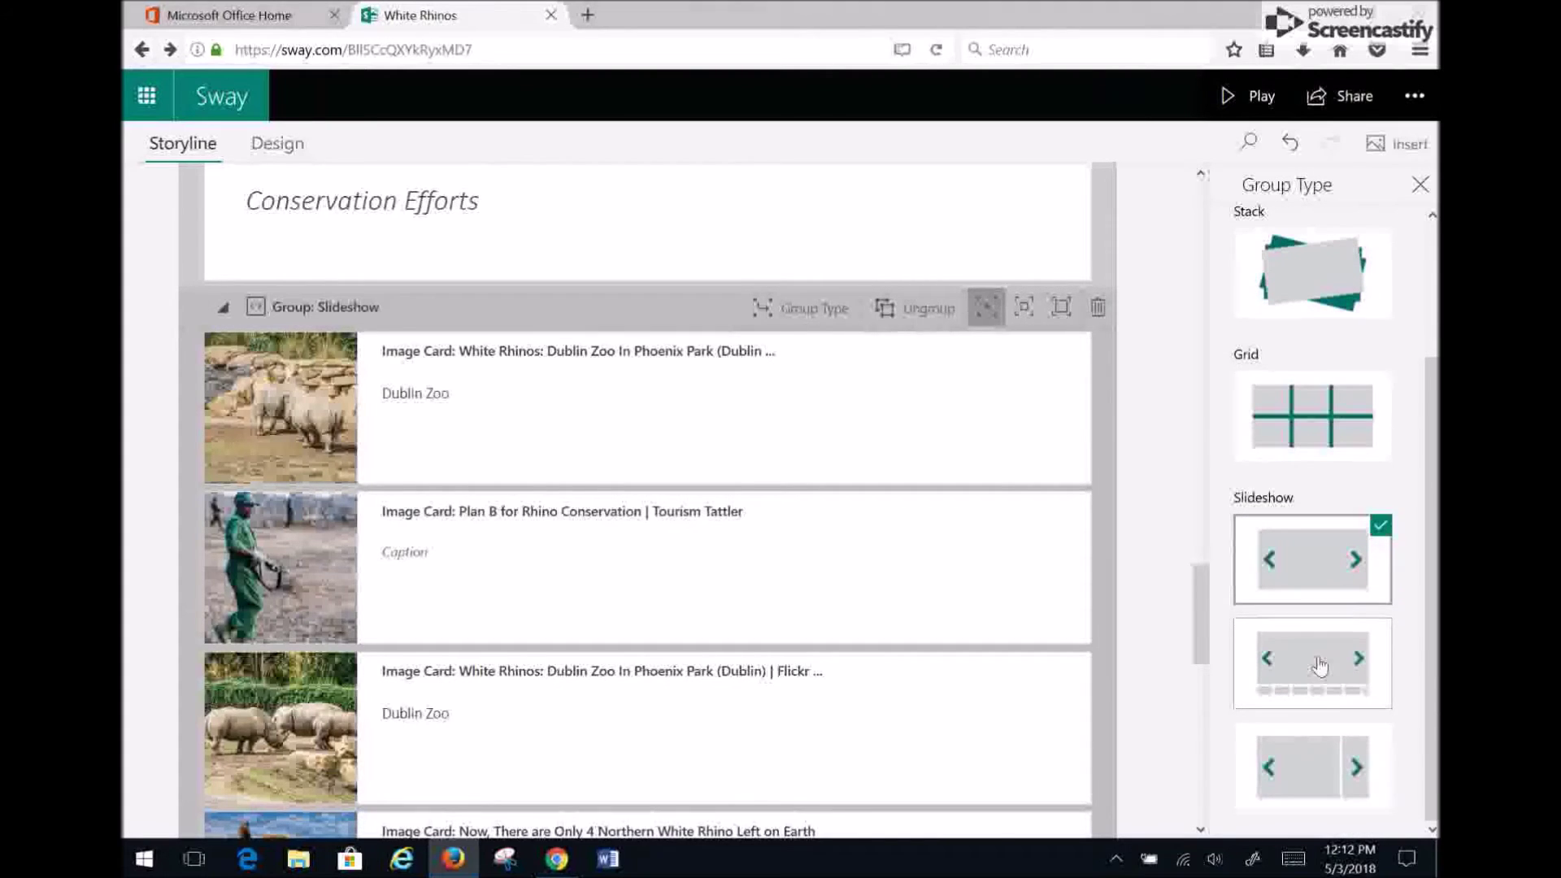
left_click(1320, 671)
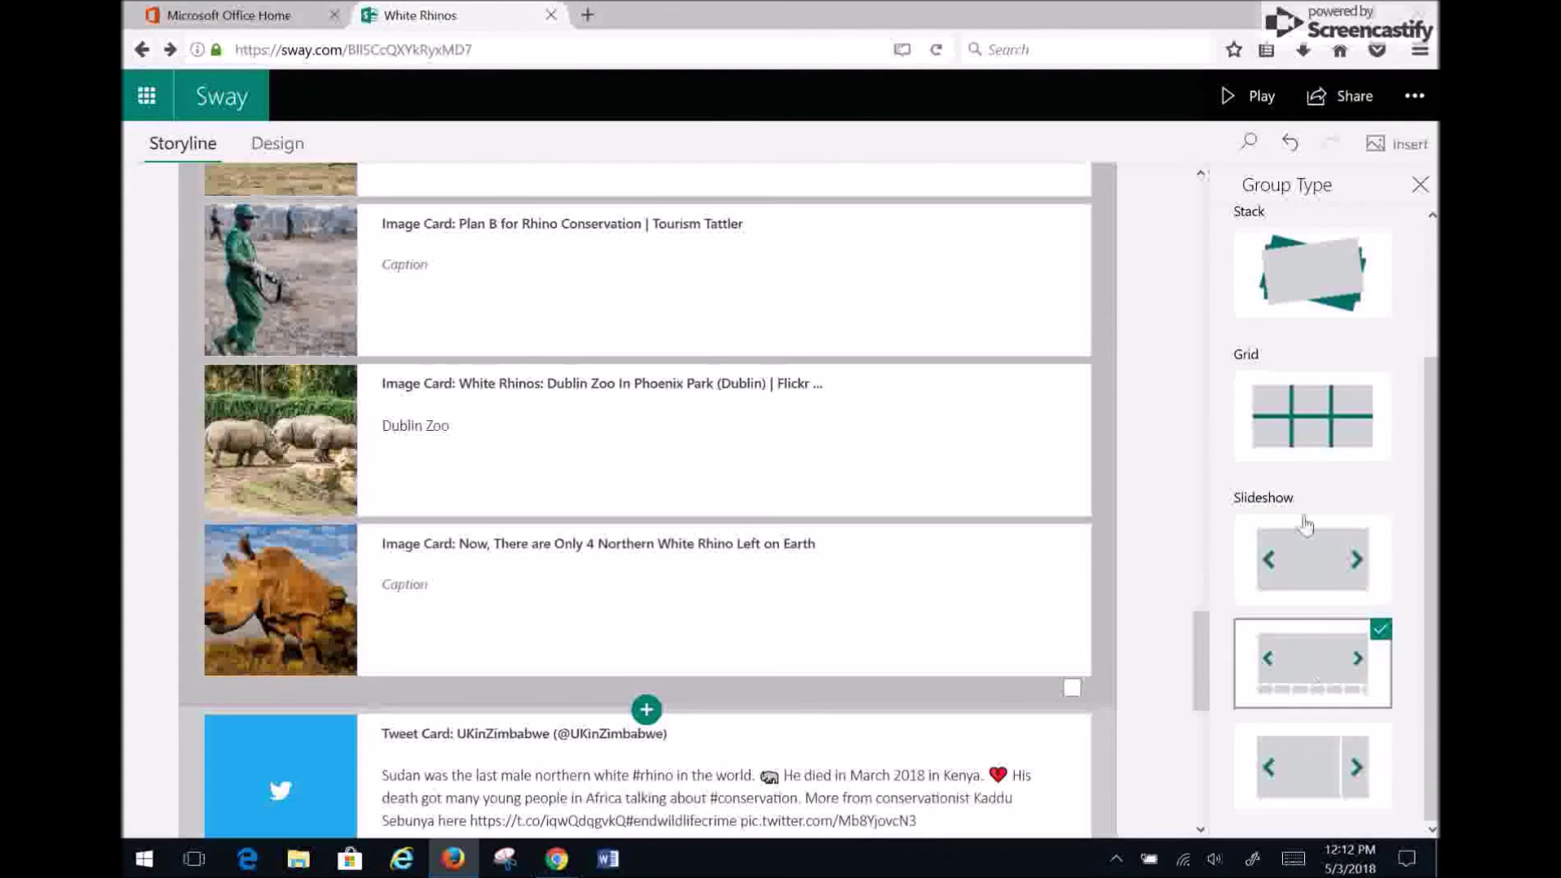
Preview the Sway, switch between Conservation Efforts images using the slideshow's thumbnails, and return to editing.
left_click(1253, 97)
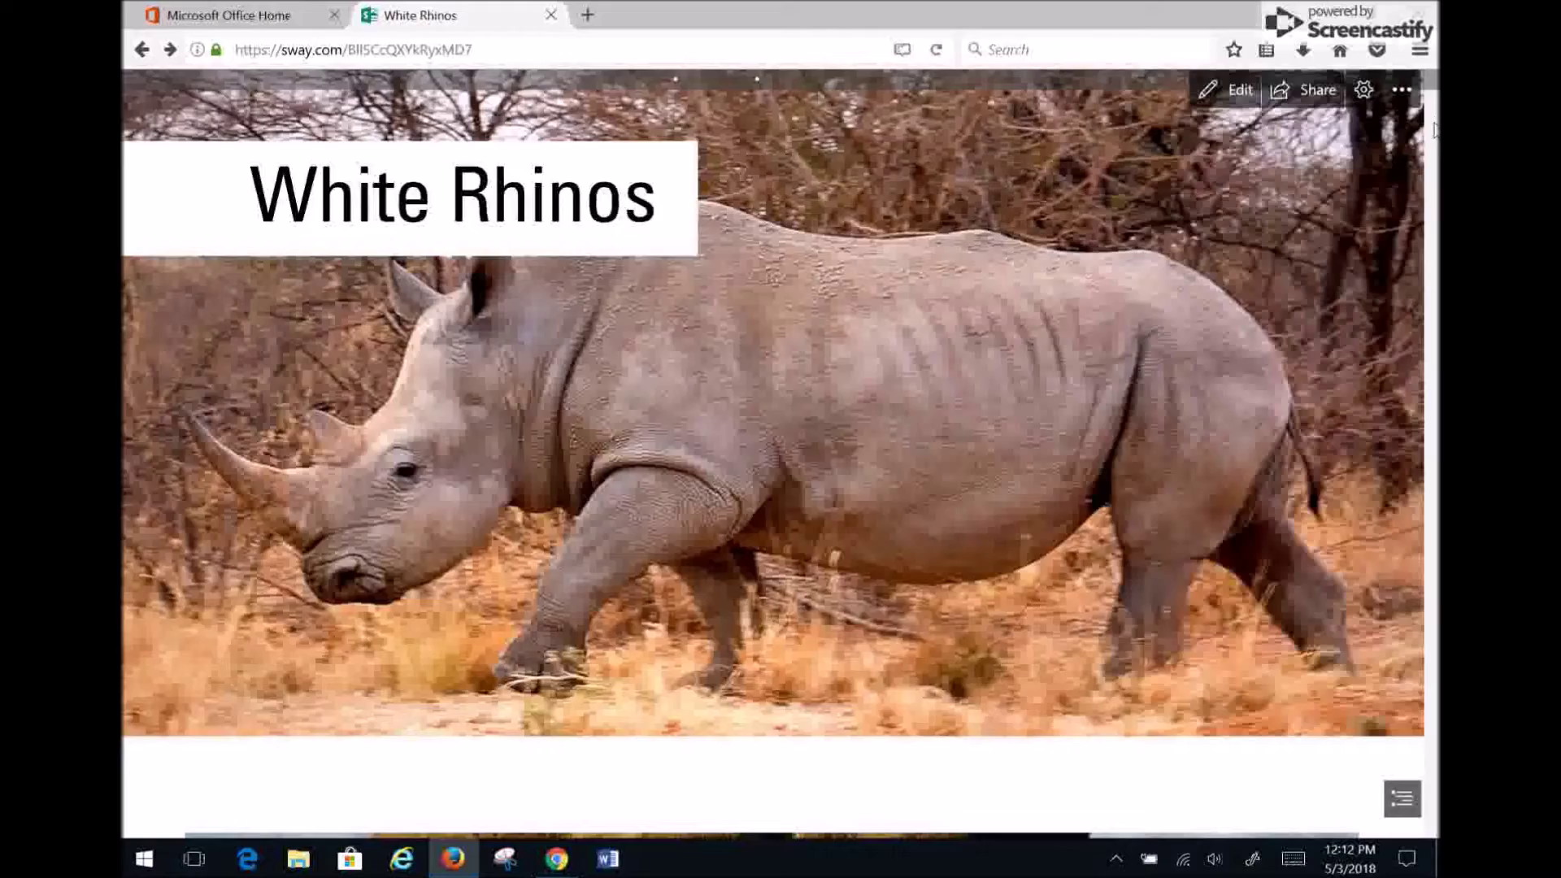
scroll(1433, 123, "down", 10)
scroll(310, 594, "down", 3)
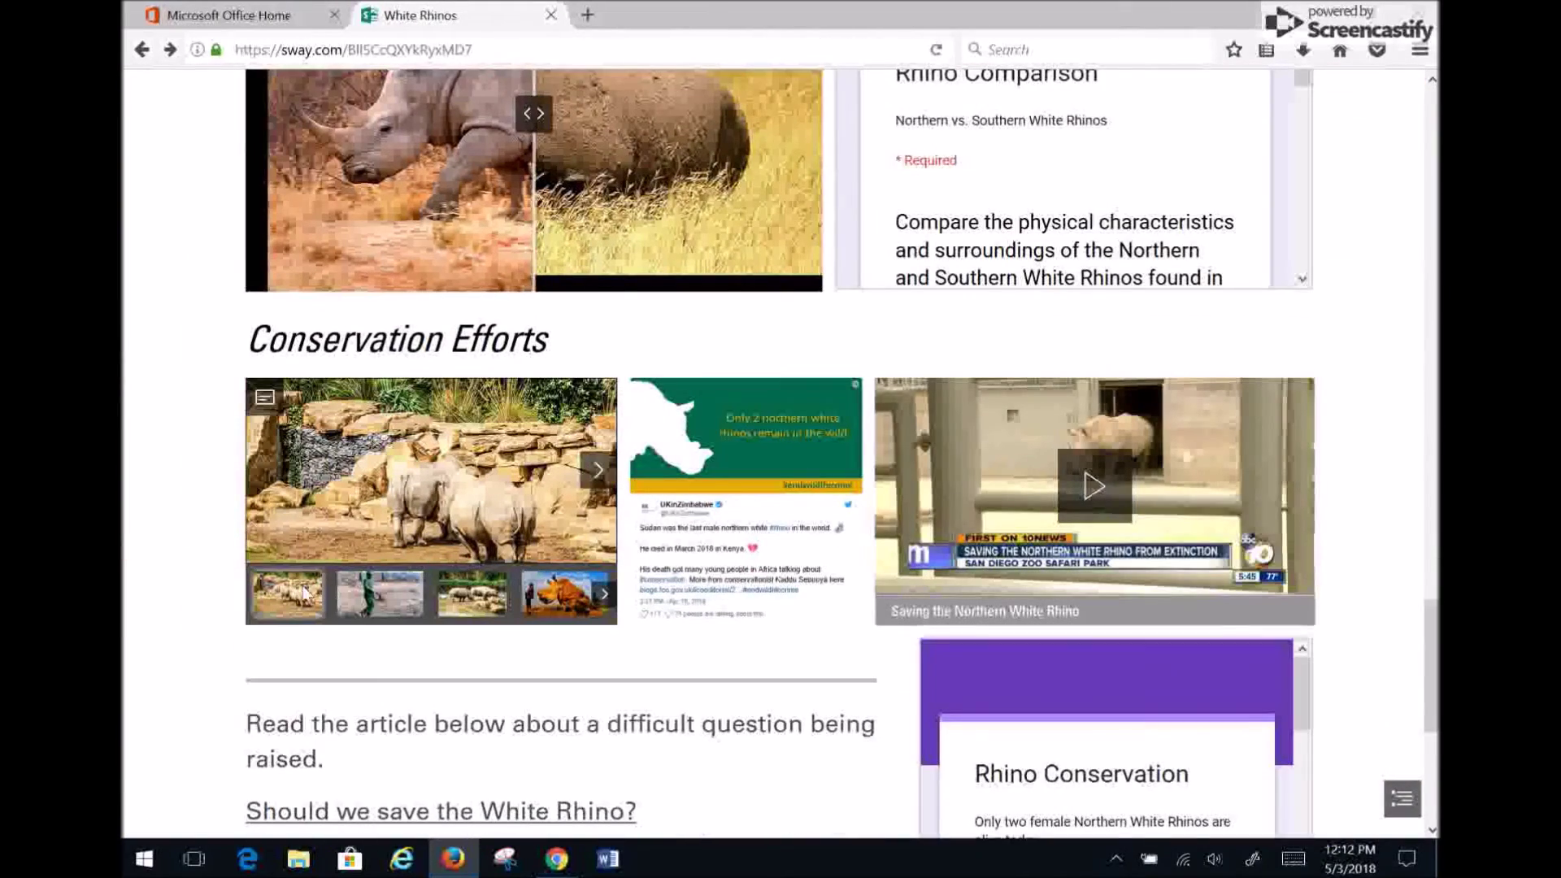
left_click(561, 596)
left_click(474, 593)
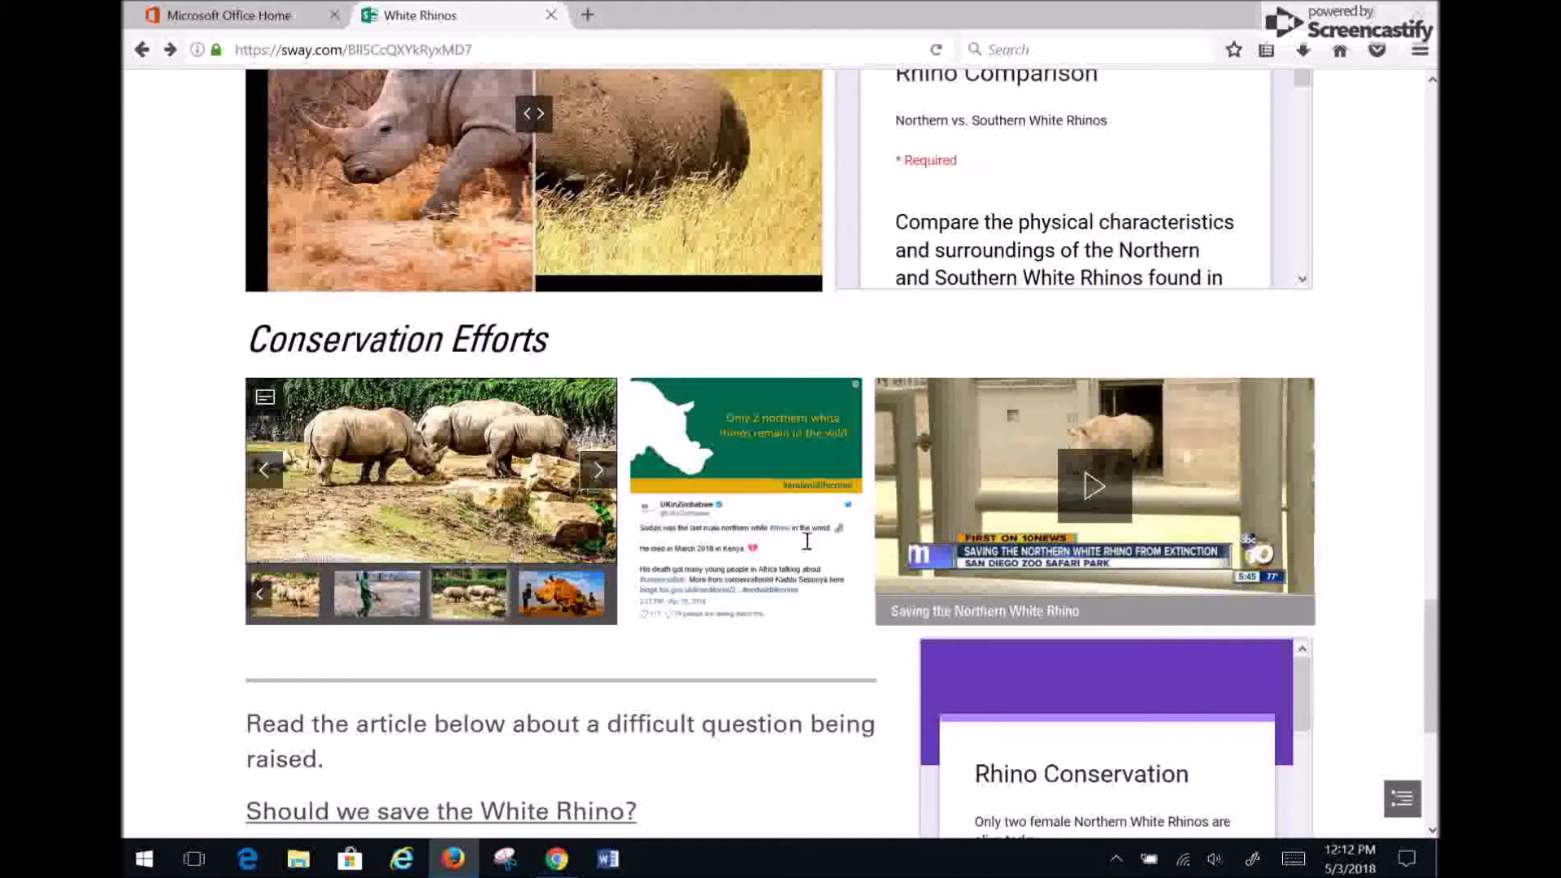
scroll(1355, 500, "up", 1)
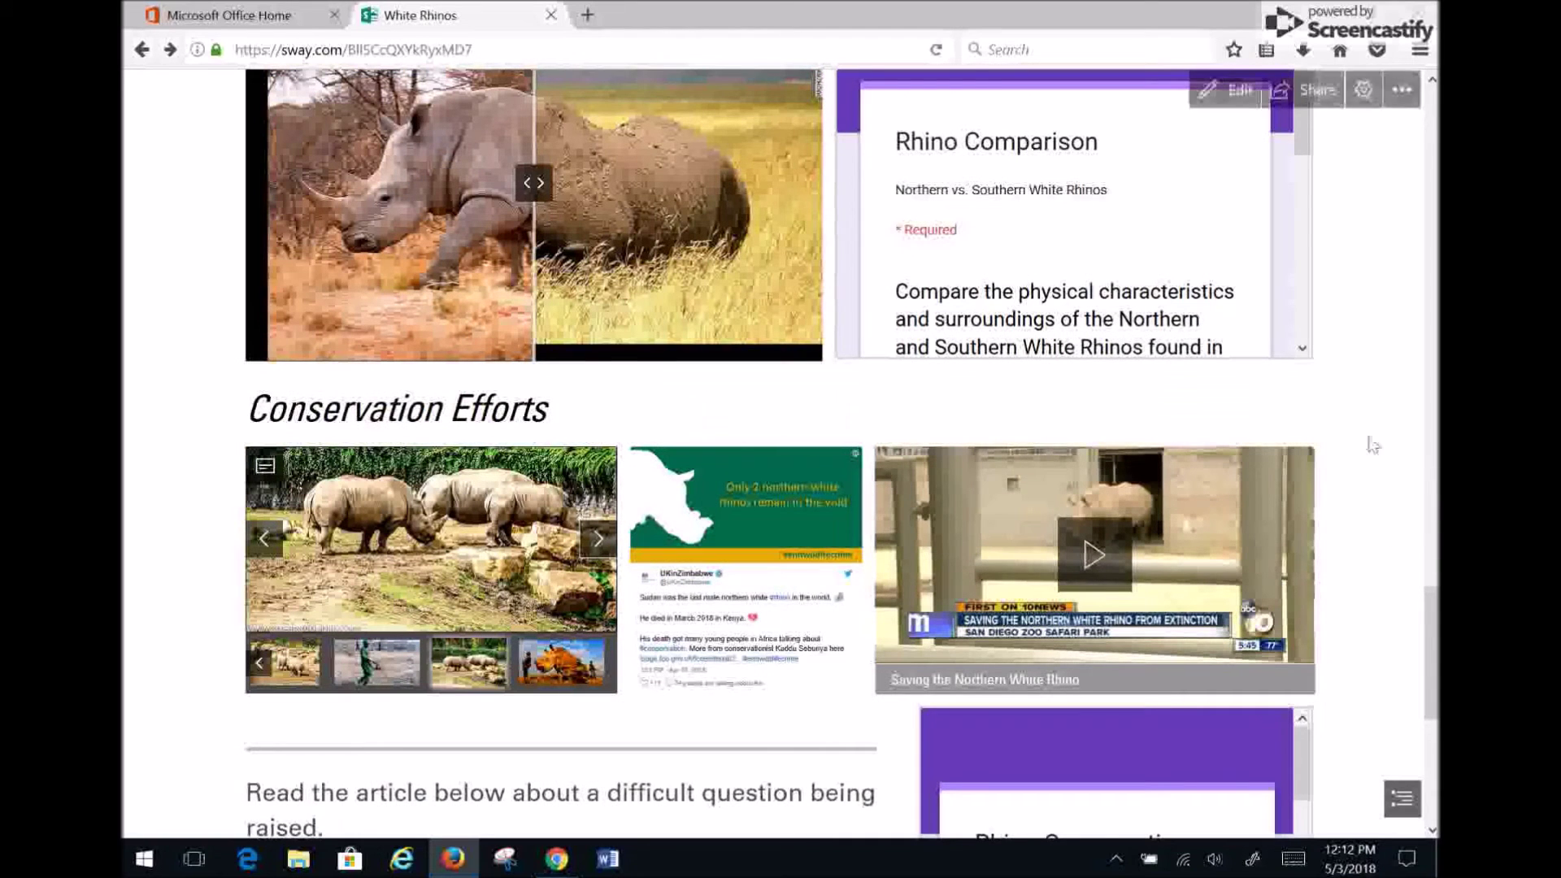
left_click(1226, 91)
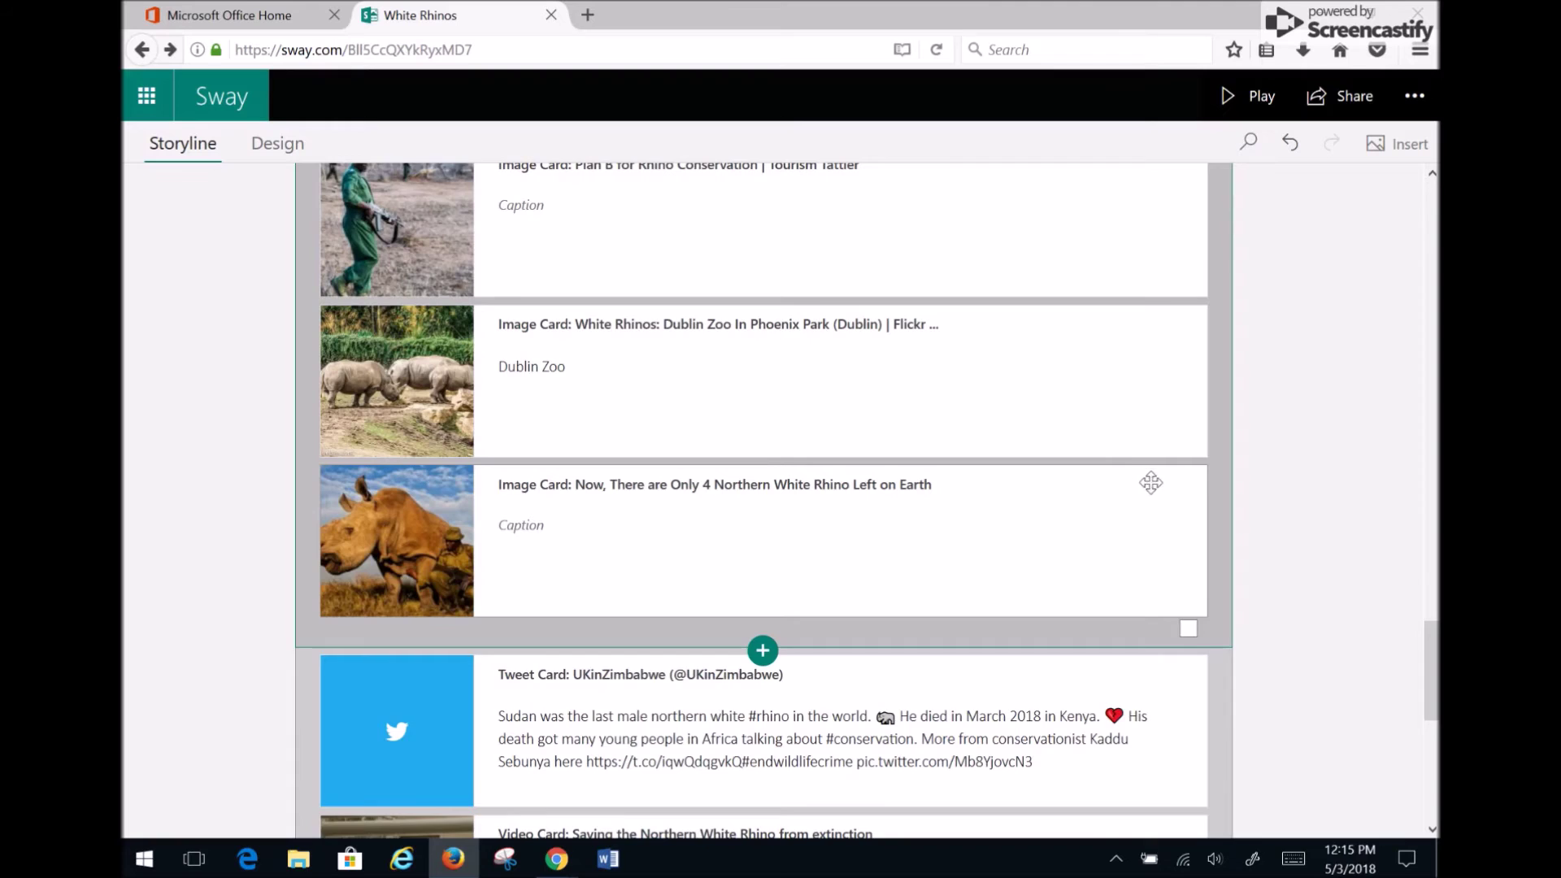
Review the available group types for the Conservation Efforts images, then view the section in the Sway's Design view.
scroll(1150, 483, "up", 4)
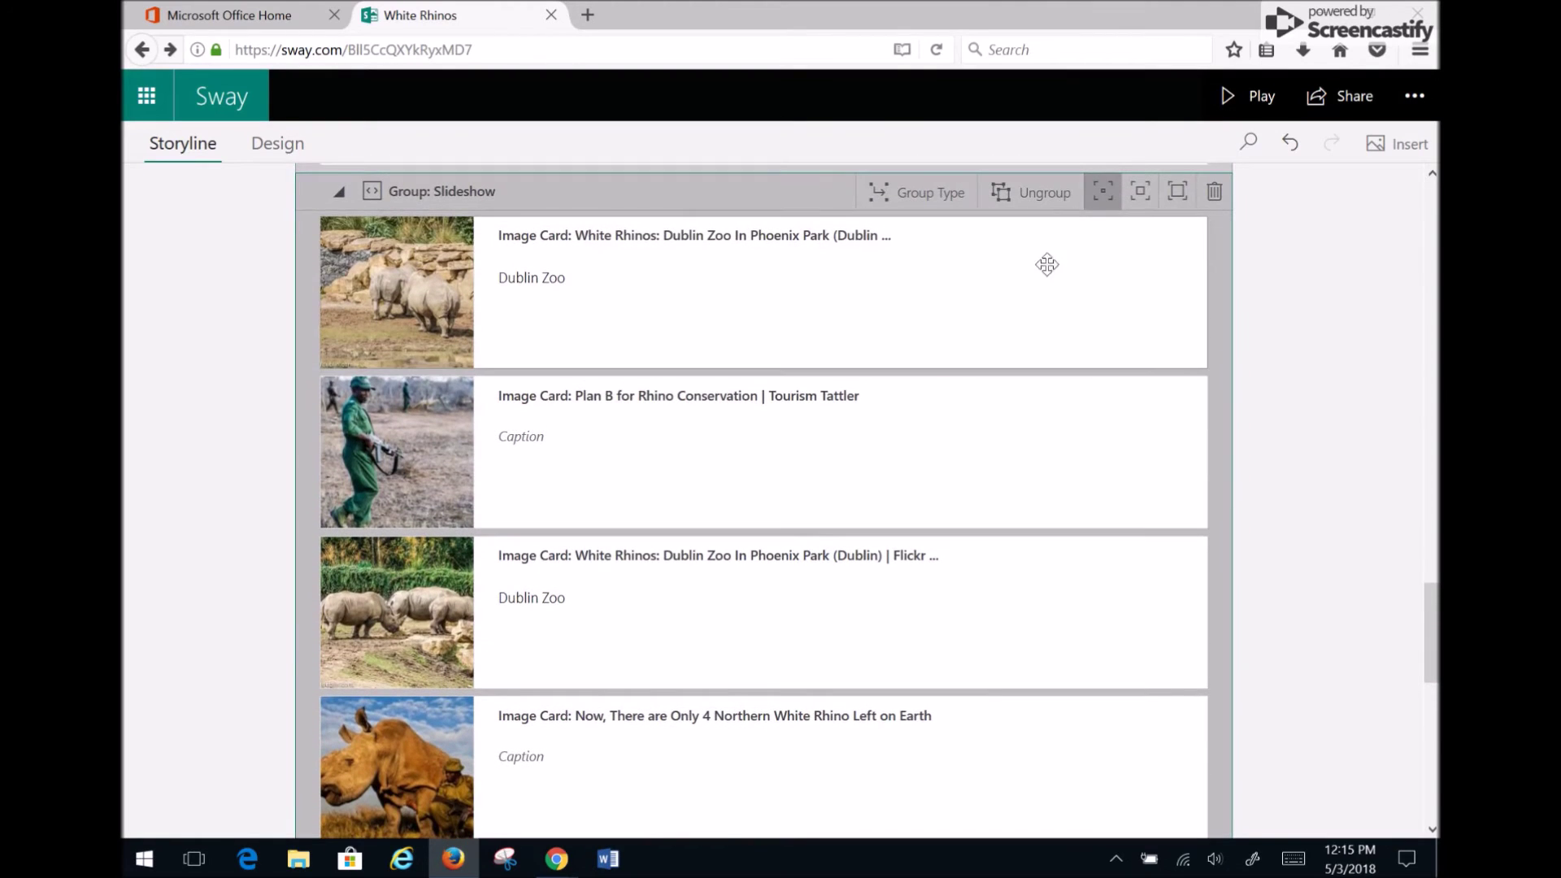
left_click(948, 207)
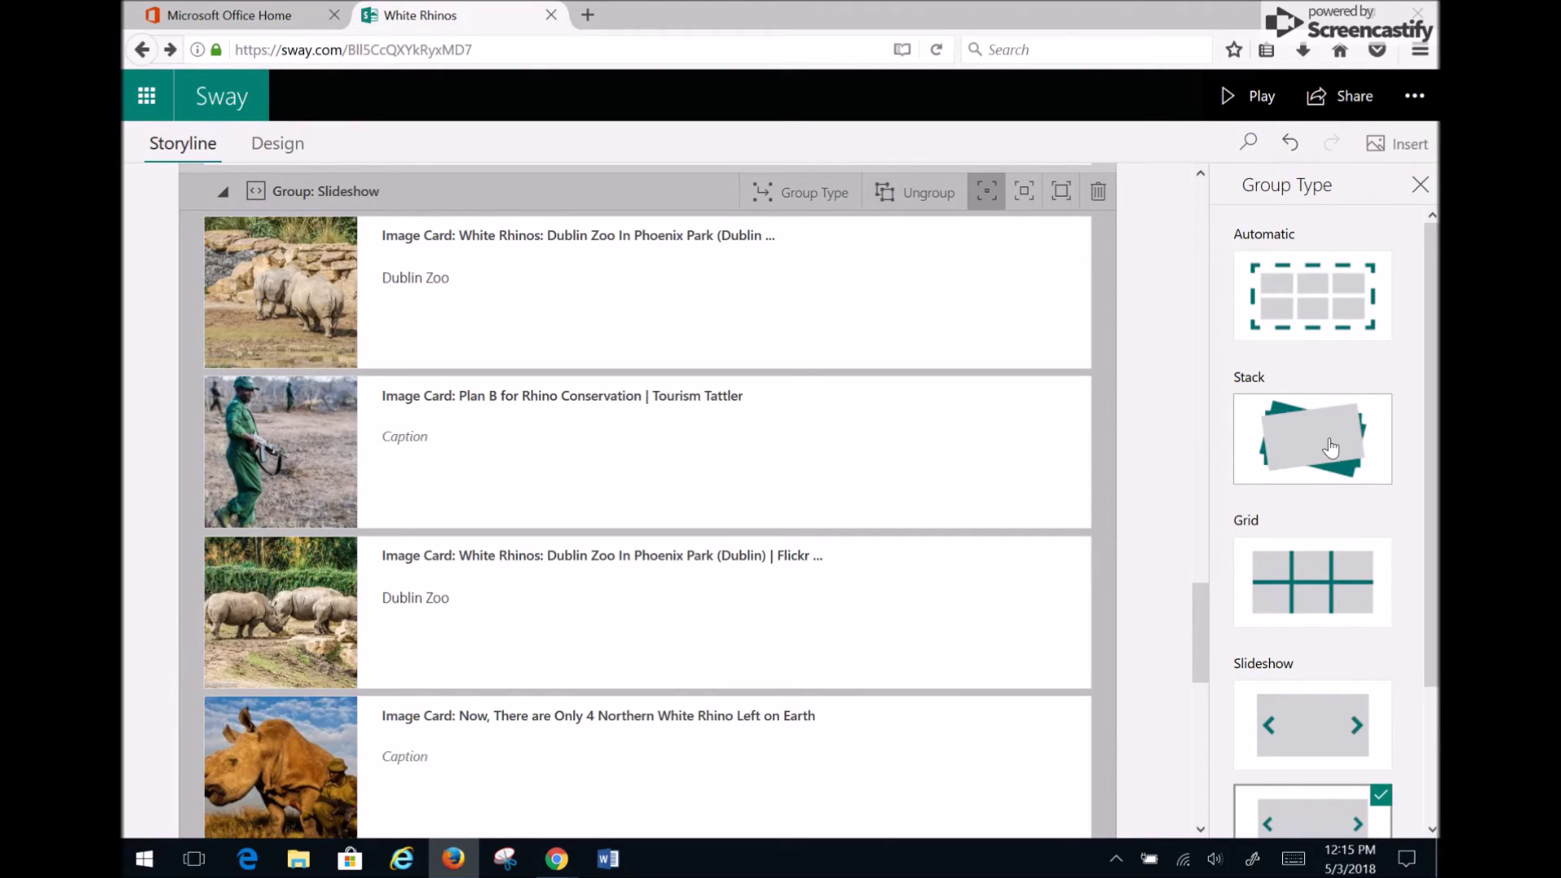
scroll(1330, 447, "down", 2)
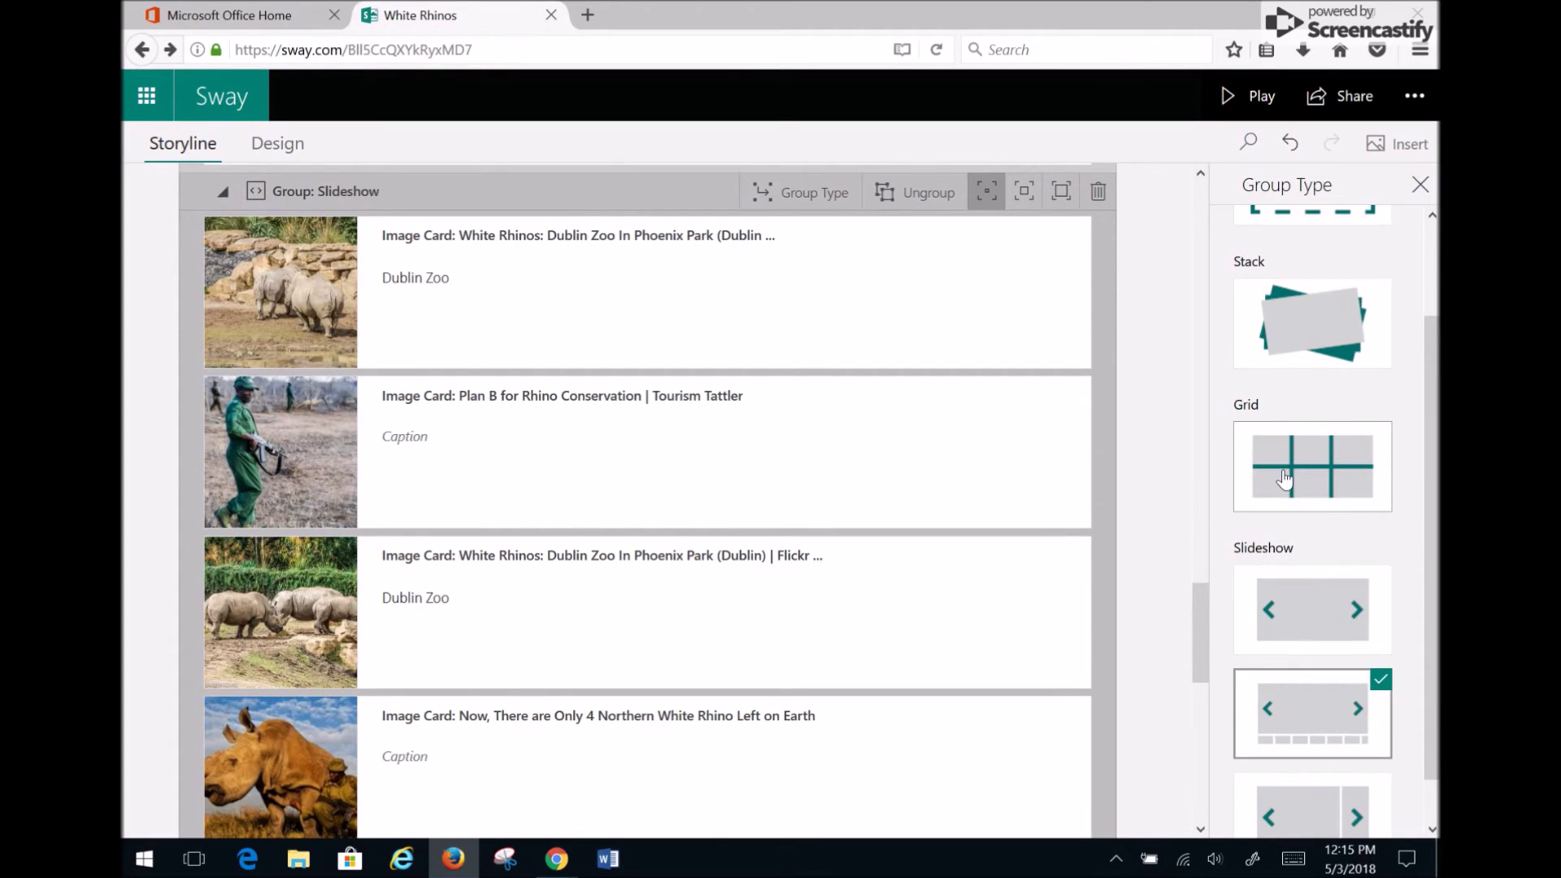
scroll(1284, 478, "down", 1)
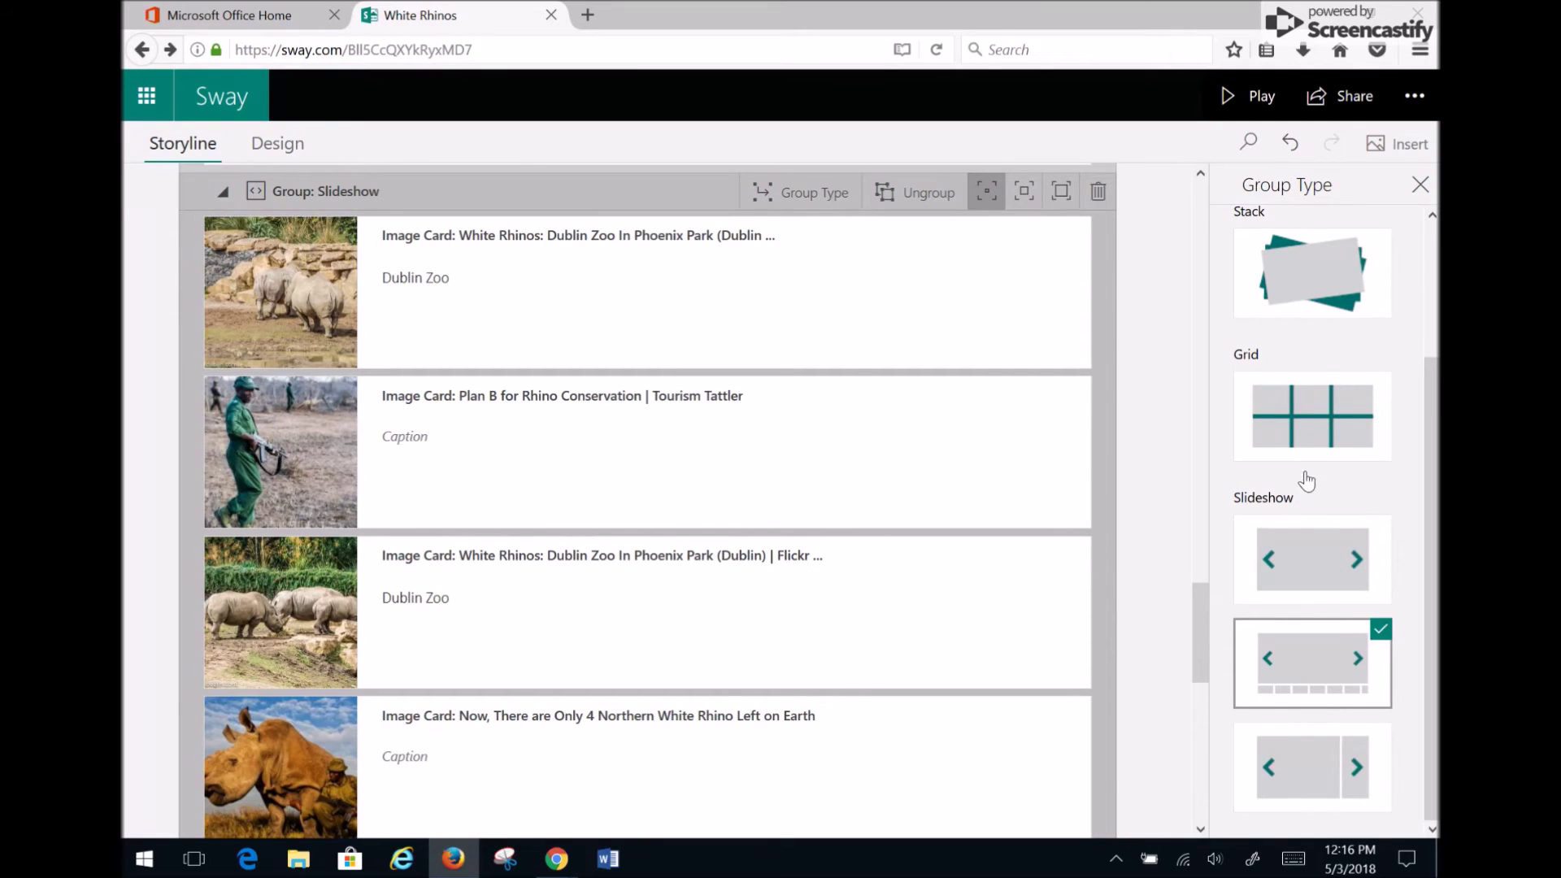
left_click(293, 155)
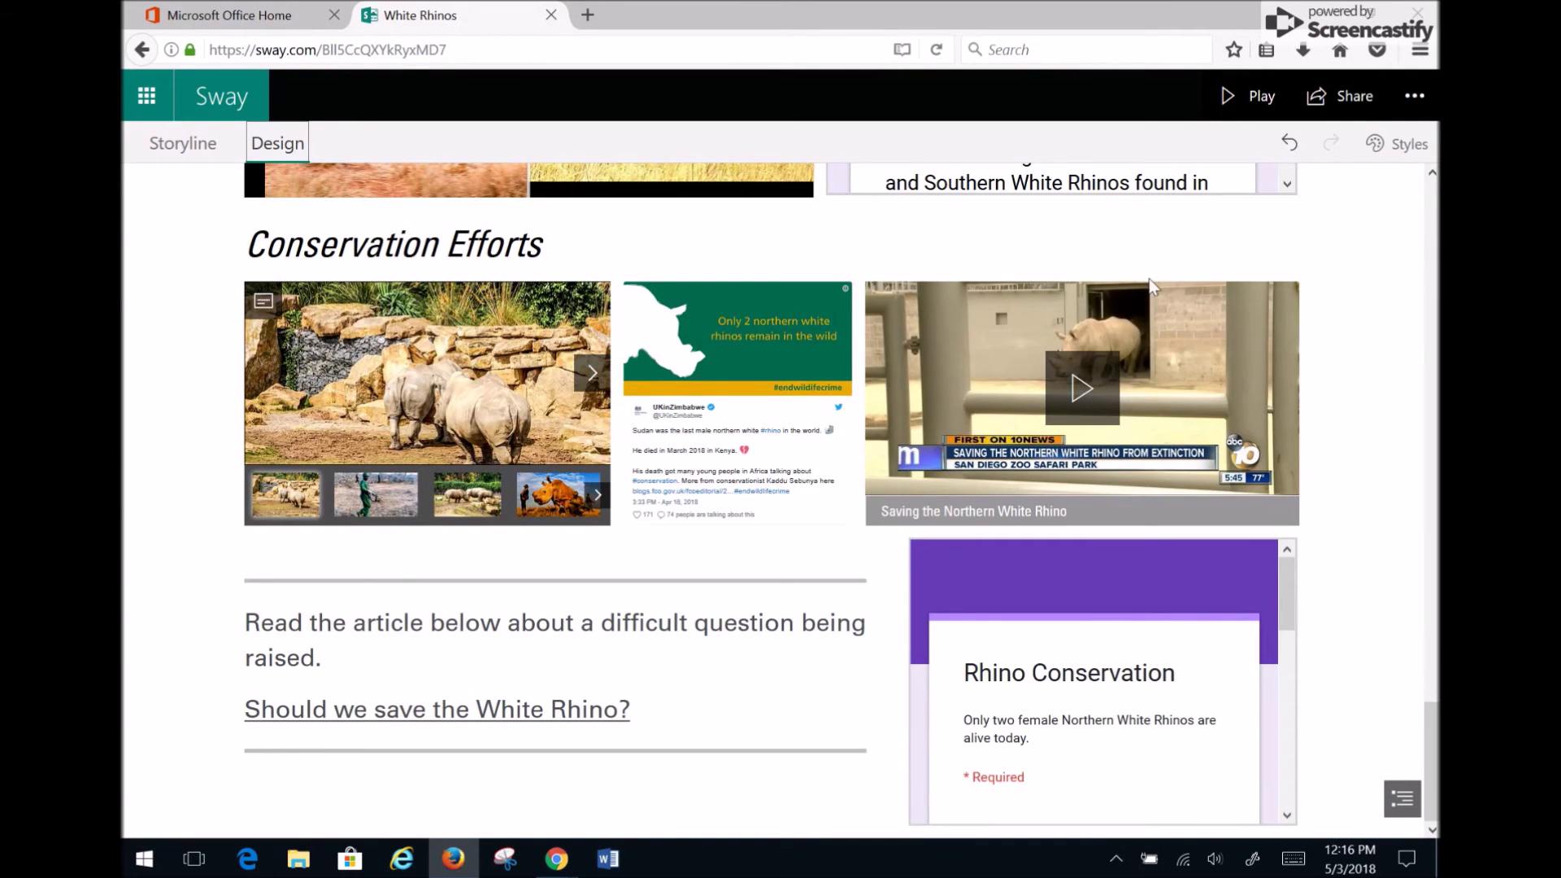
Apply the style with the red title box and white Abc lettering to the Sway and check the title and Habitat section.
scroll(1148, 281, "up", 15)
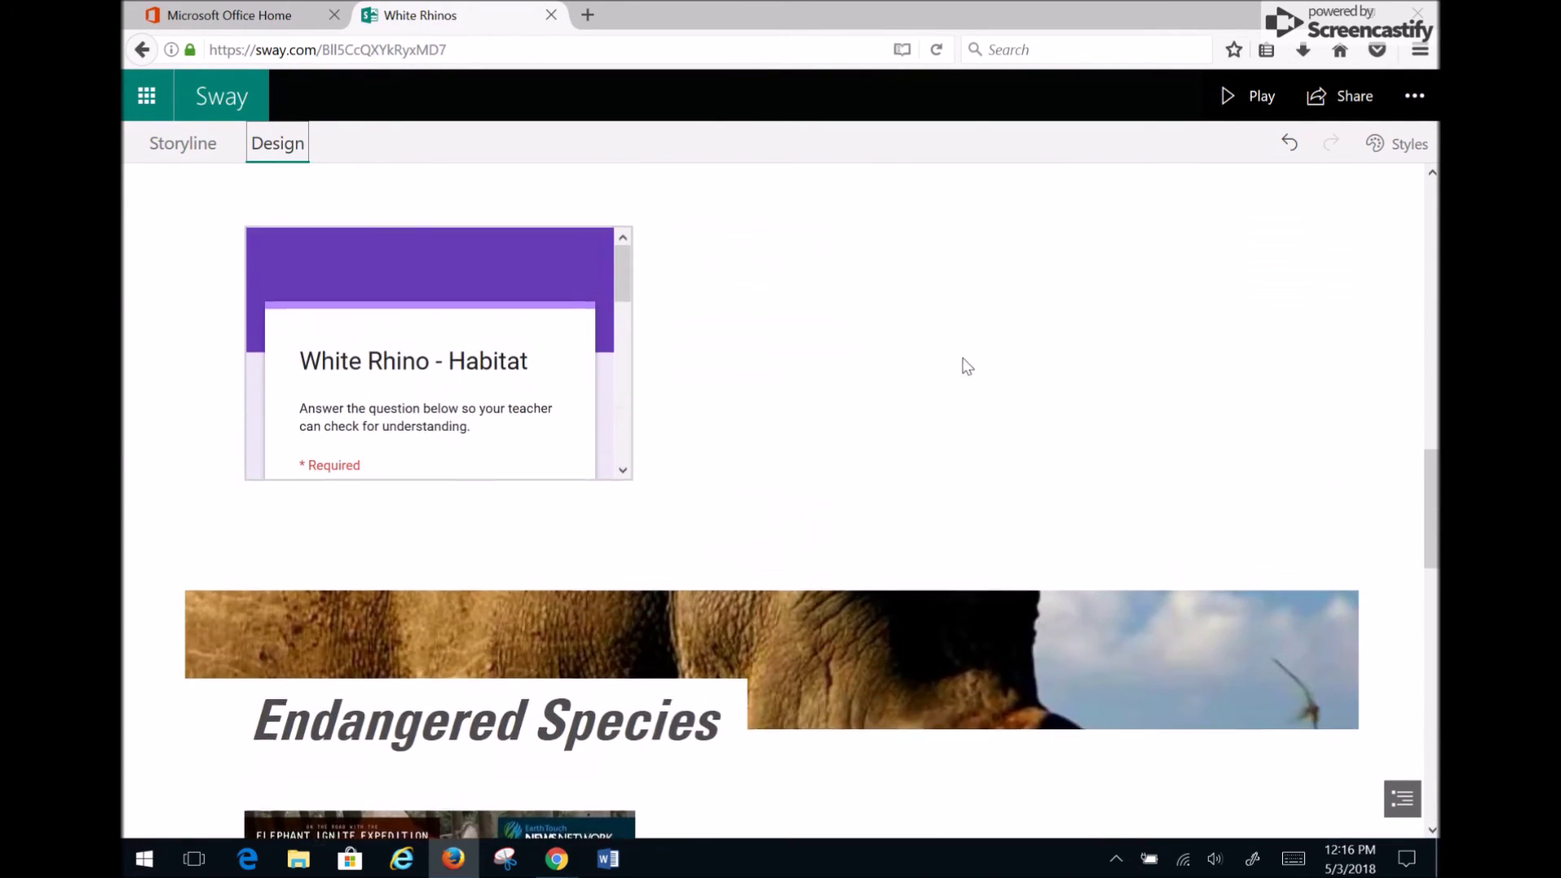
scroll(966, 366, "up", 10)
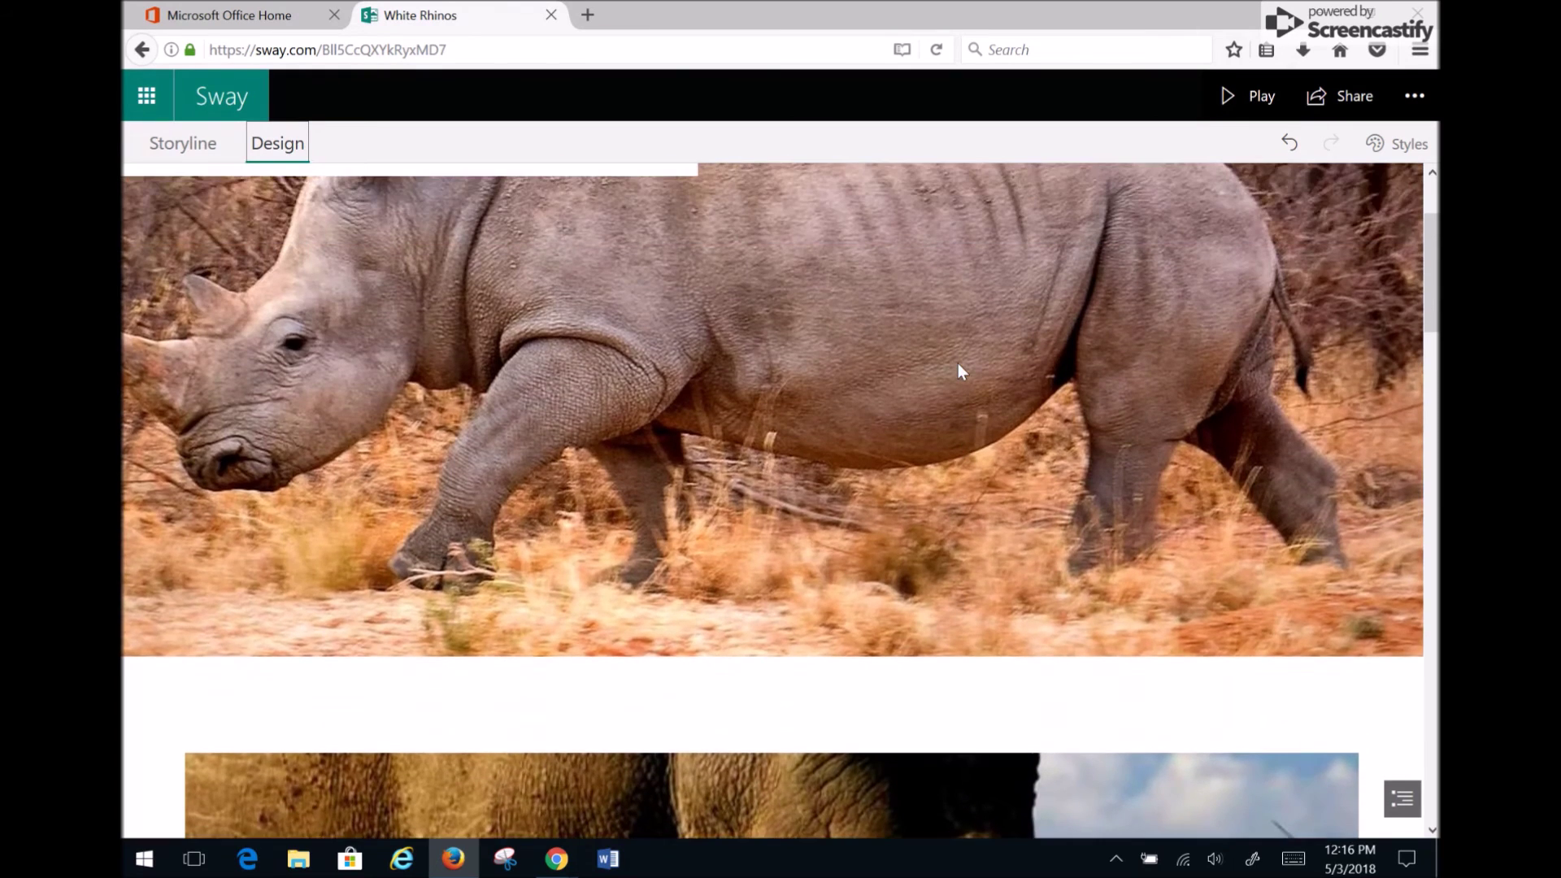
scroll(958, 363, "up", 3)
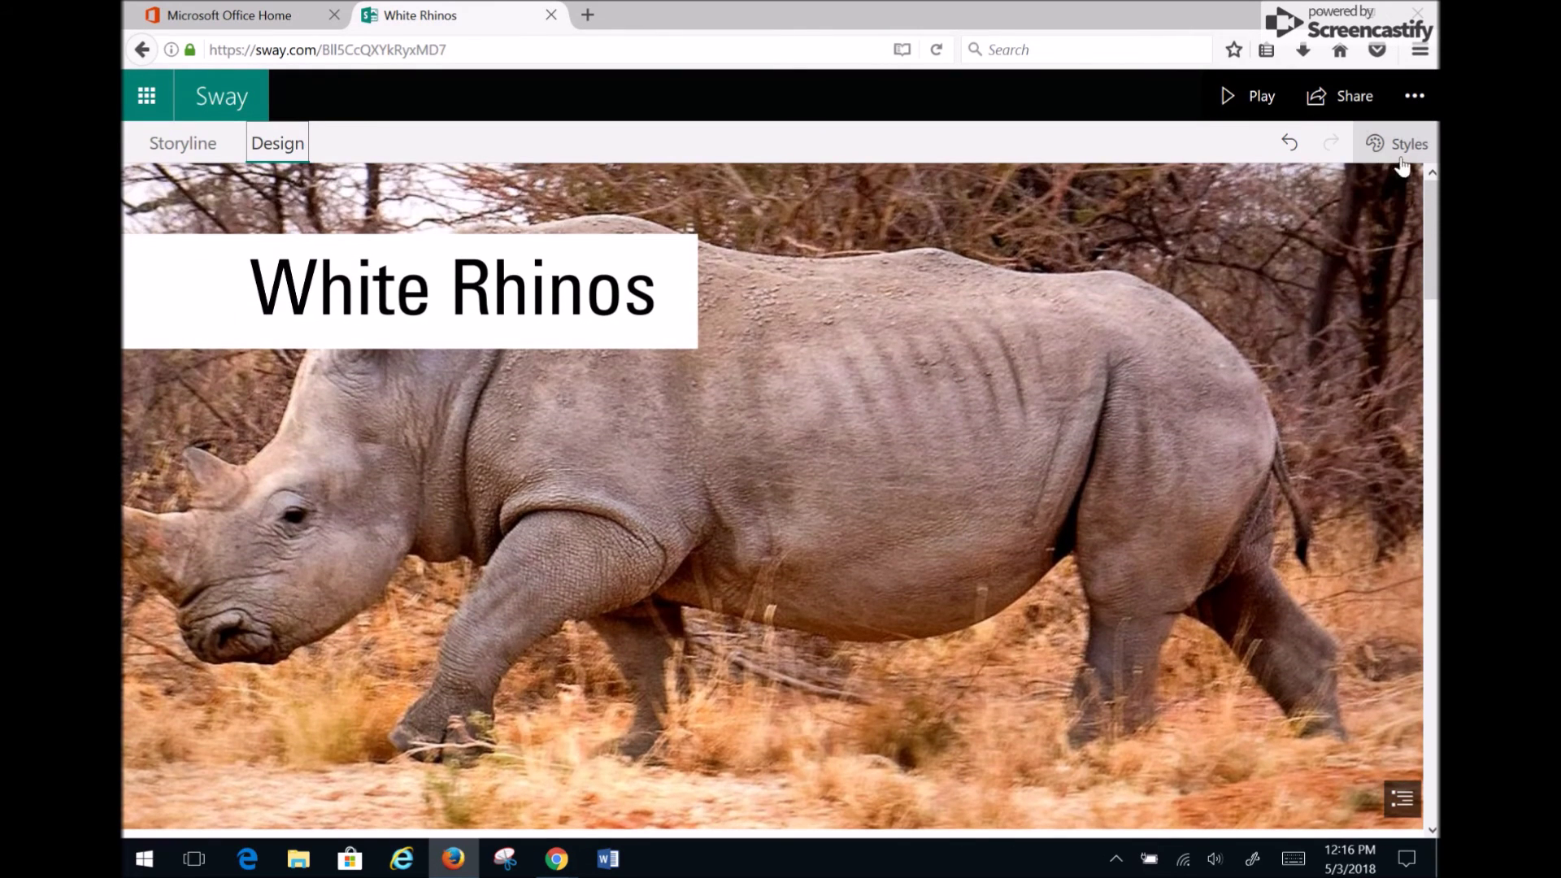
left_click(1406, 146)
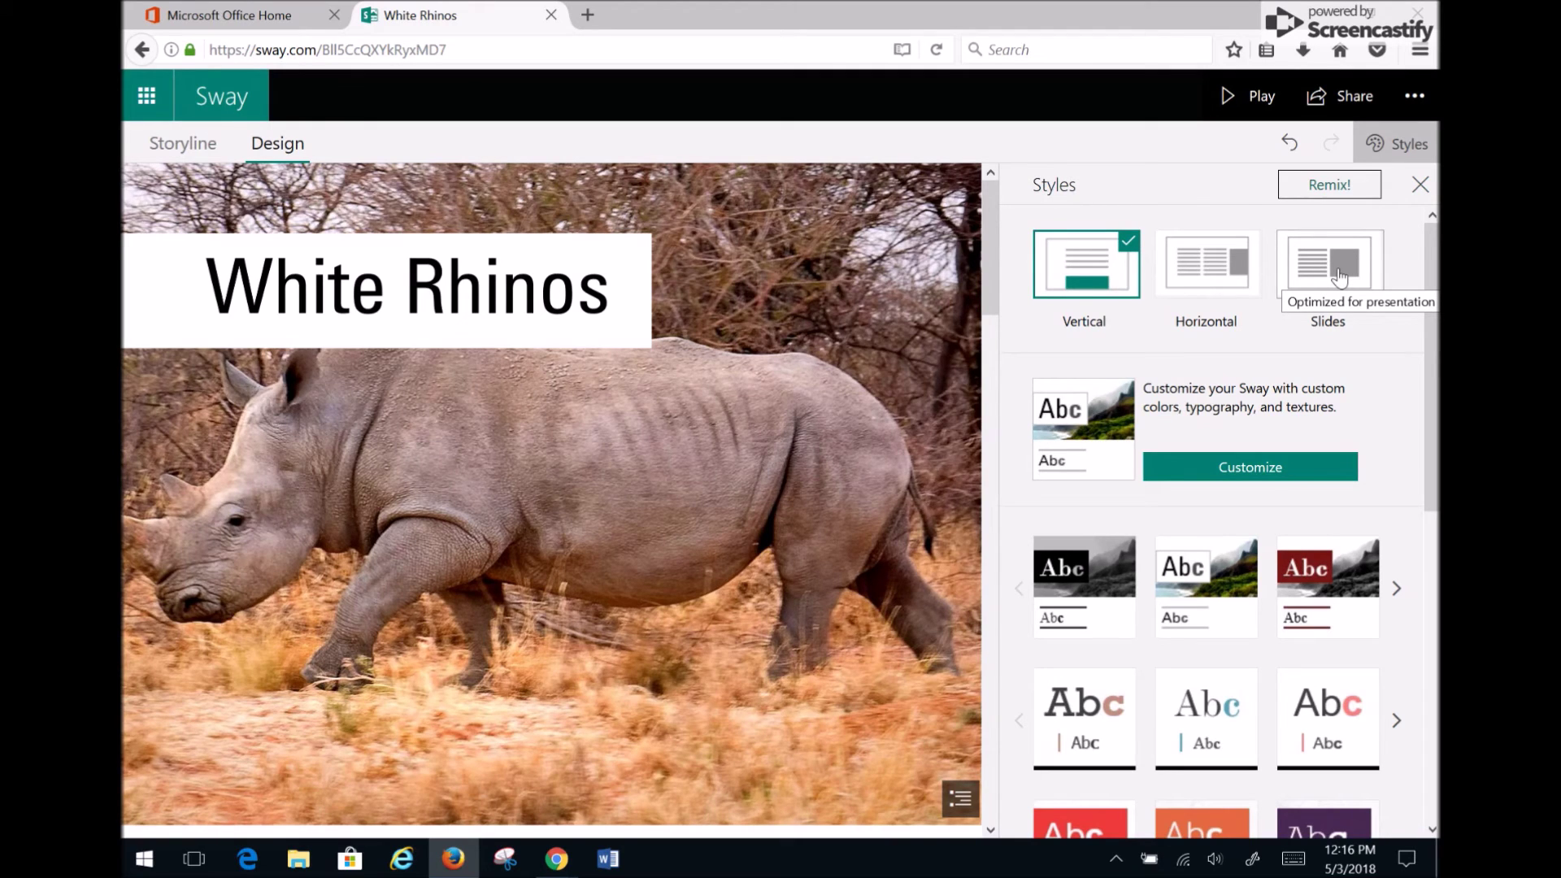
scroll(1340, 279, "down", 5)
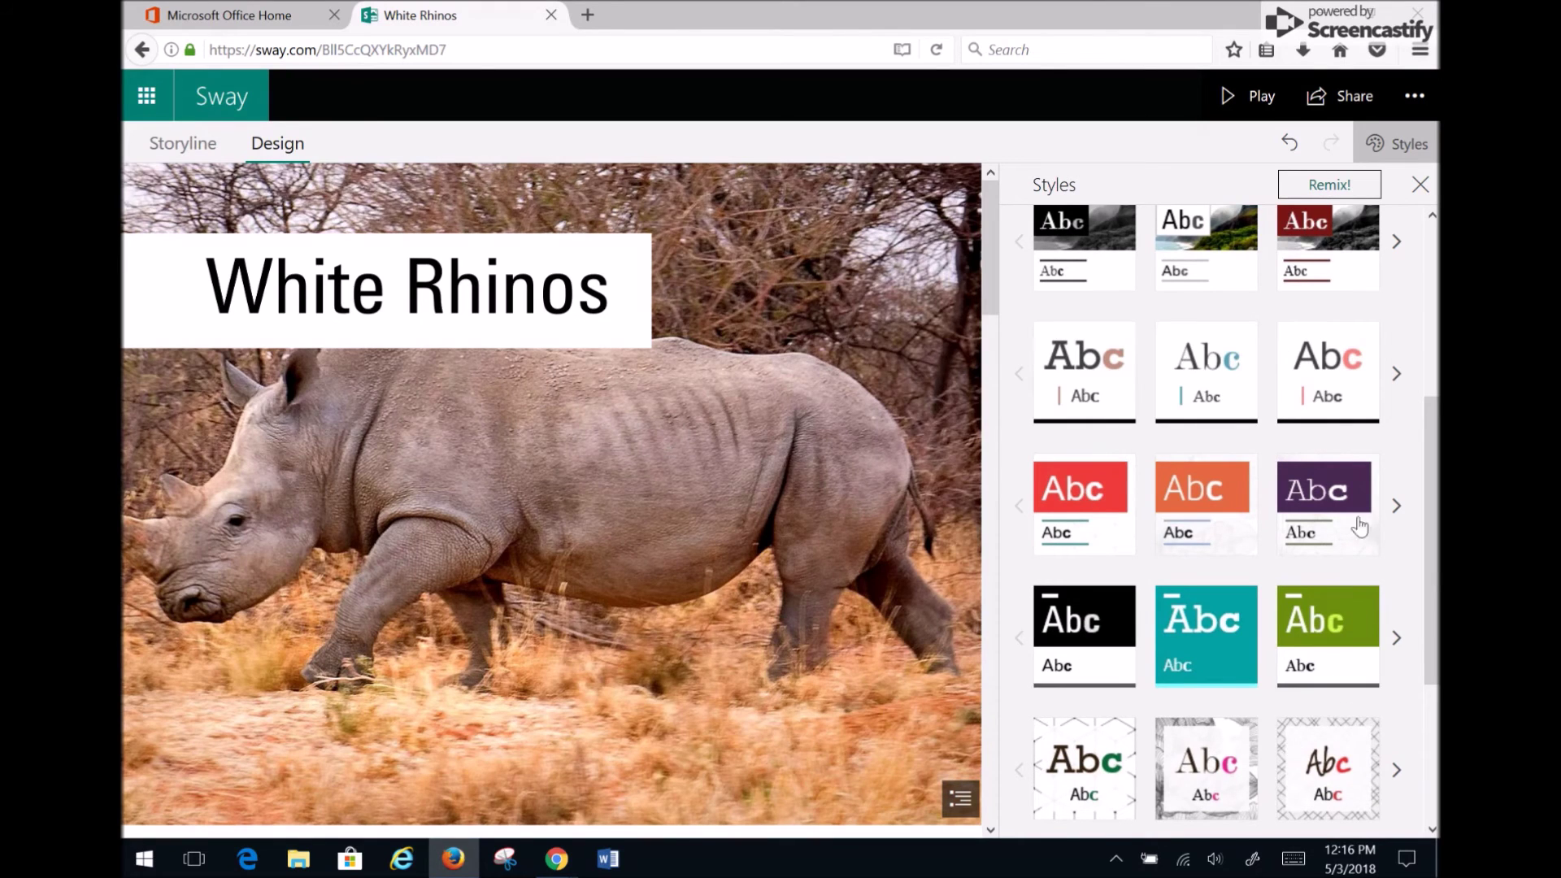
left_click(1114, 489)
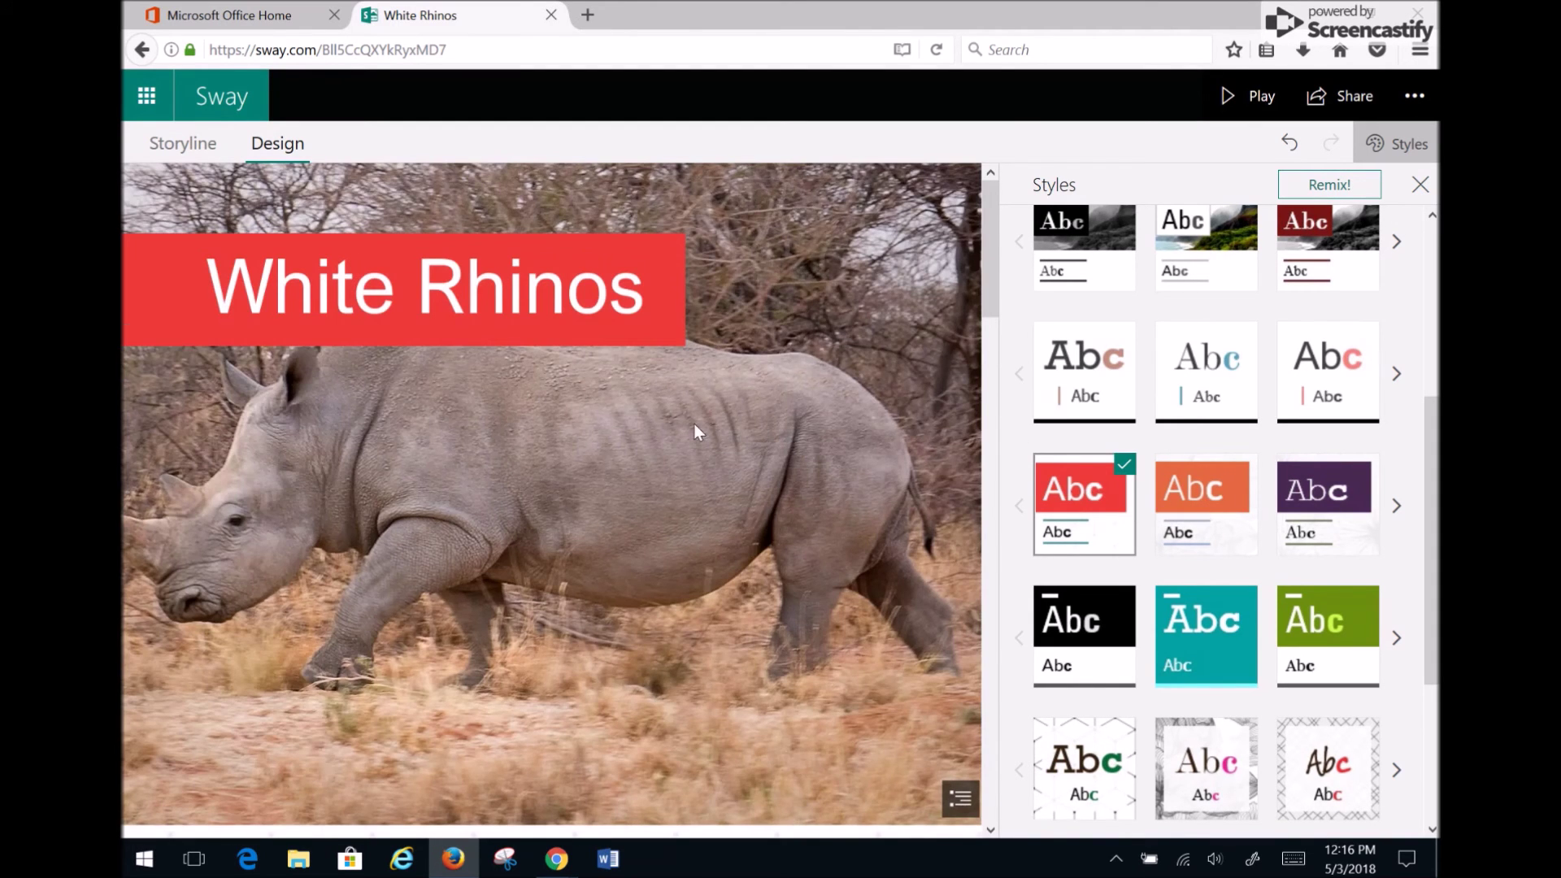
scroll(696, 426, "down", 10)
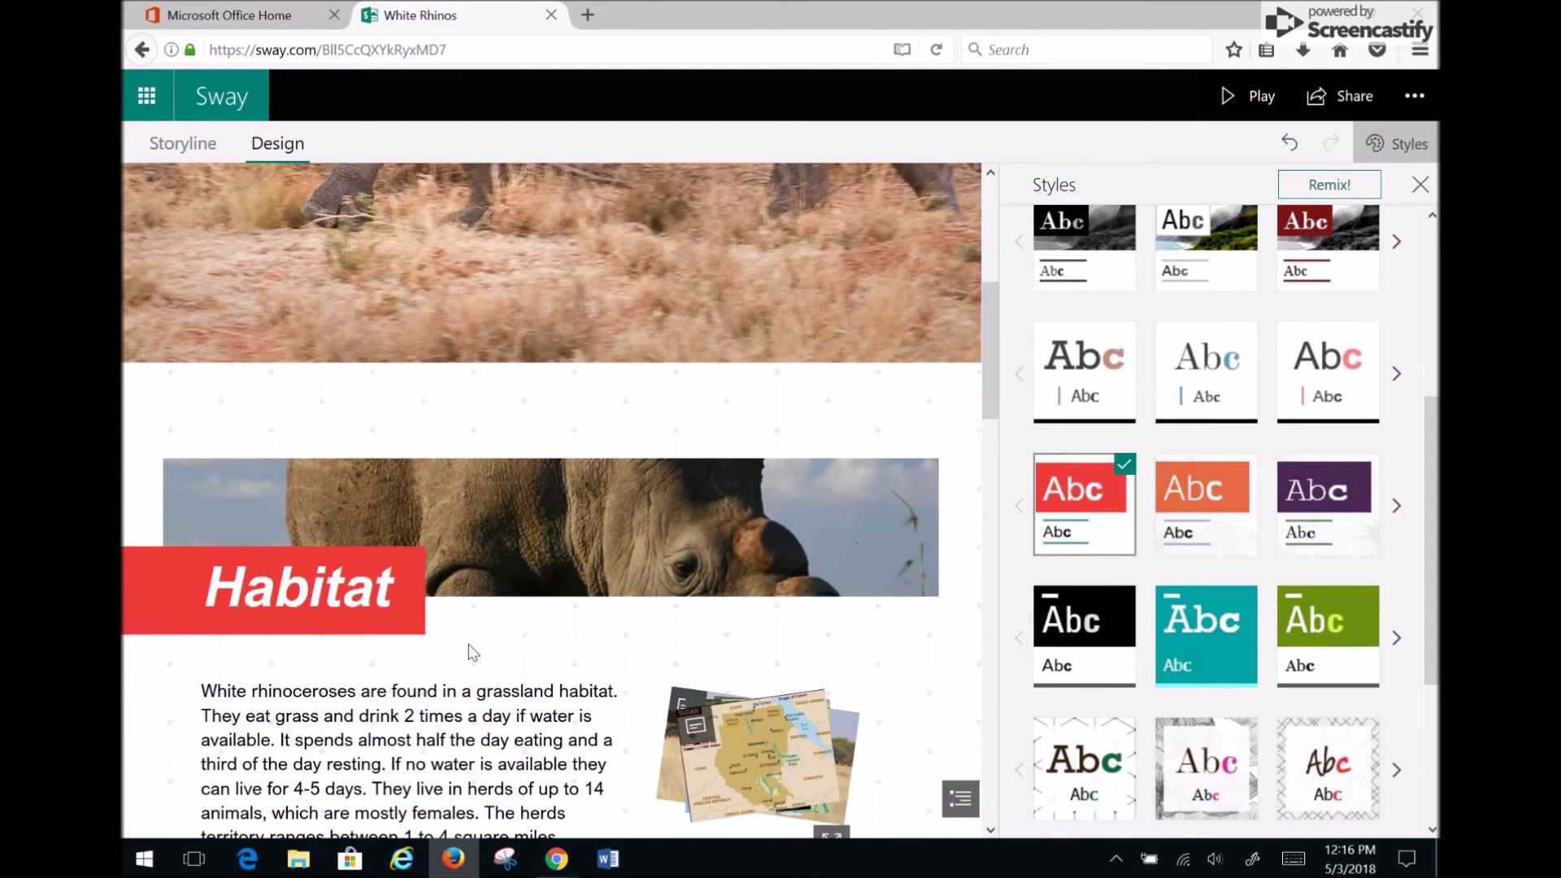
scroll(740, 564, "down", 3)
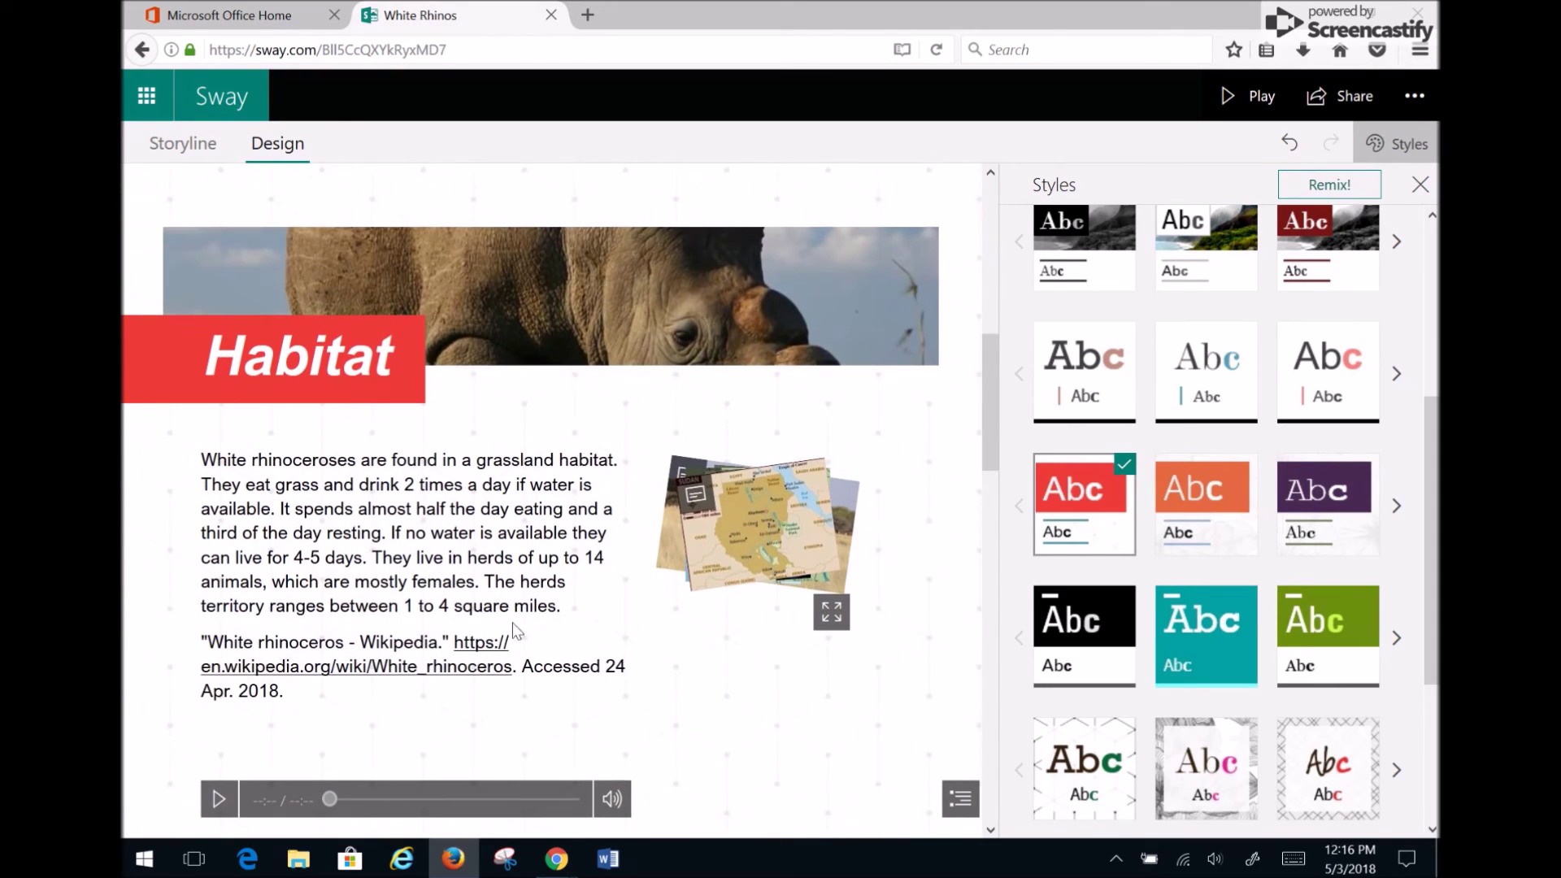
Set the Sway's layout to Horizontal and page forward past the title to the Habitat section.
scroll(611, 634, "up", 15)
scroll(1211, 325, "up", 5)
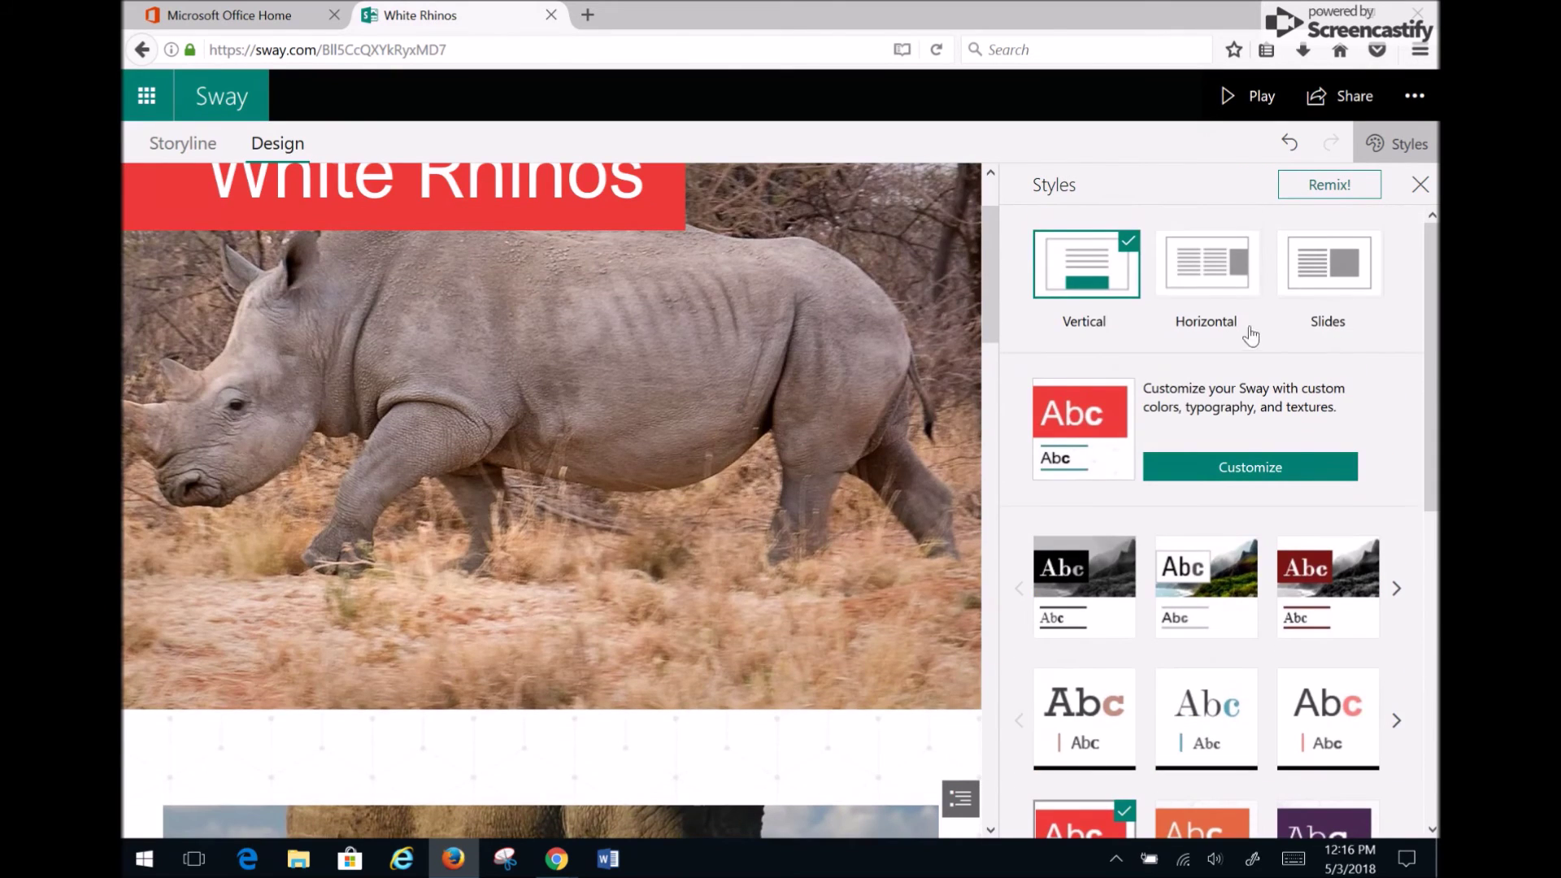
left_click(1217, 283)
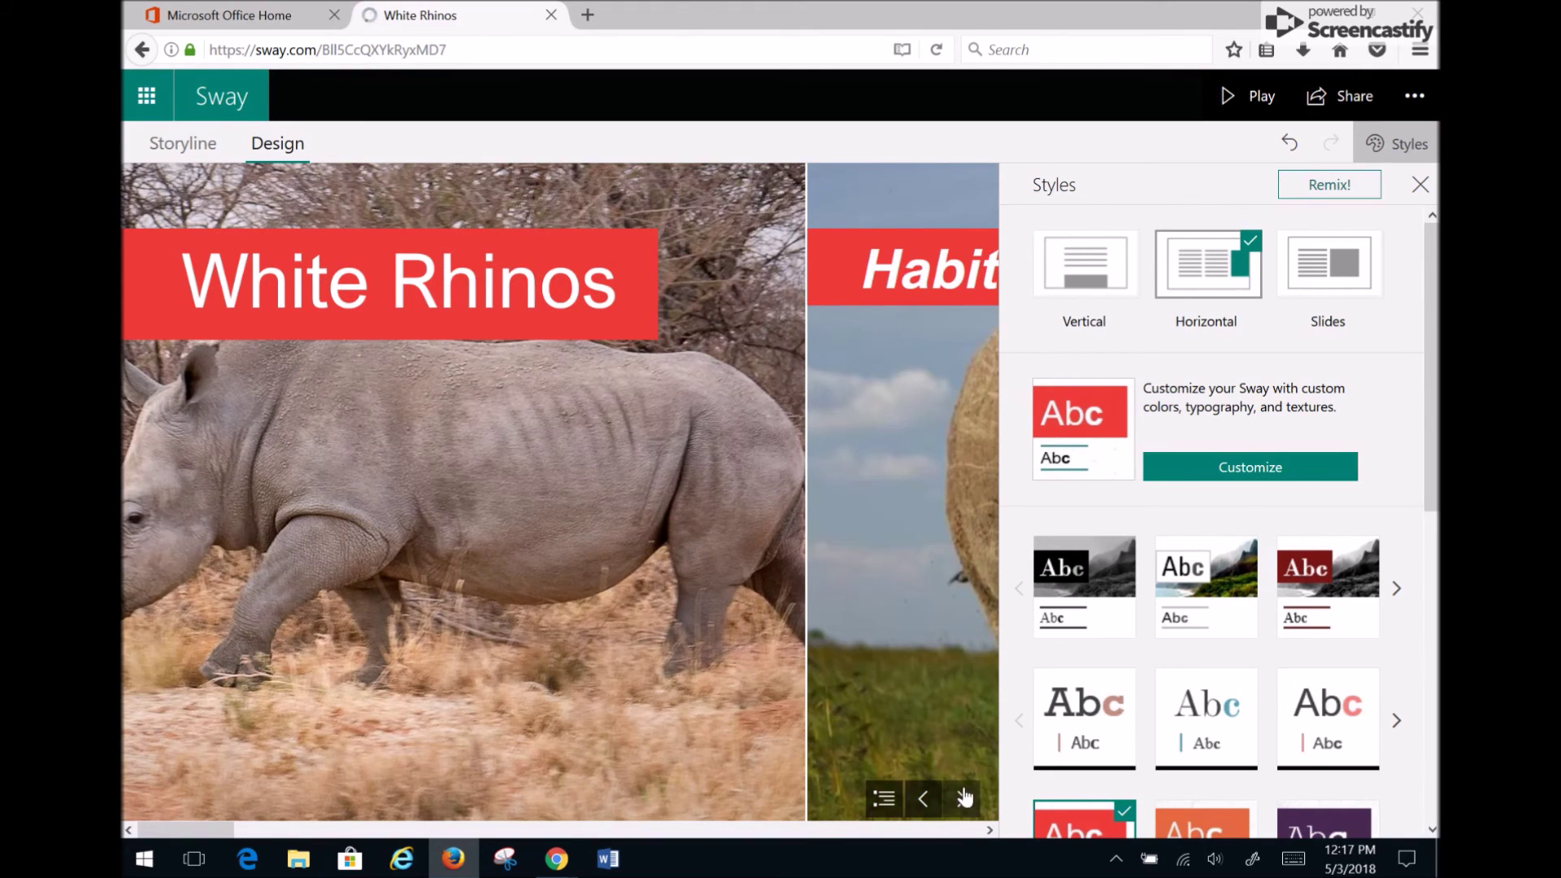
left_click(963, 800)
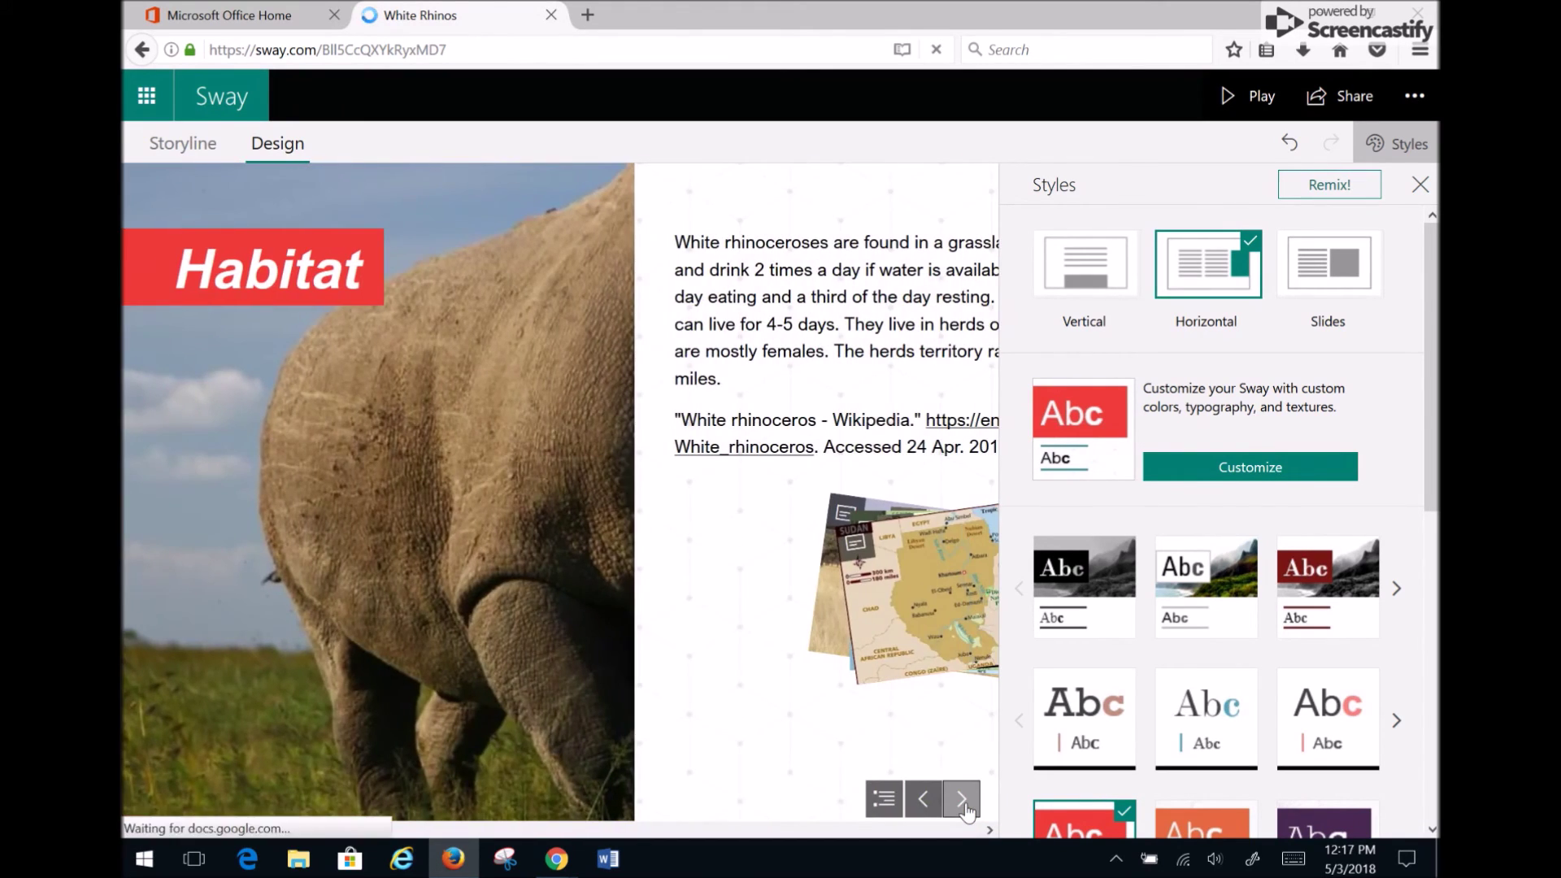
left_click(963, 805)
Set the Sway's layout to Slides and page forward through the Habitat text and image stack to the audio player.
left_click(1288, 264)
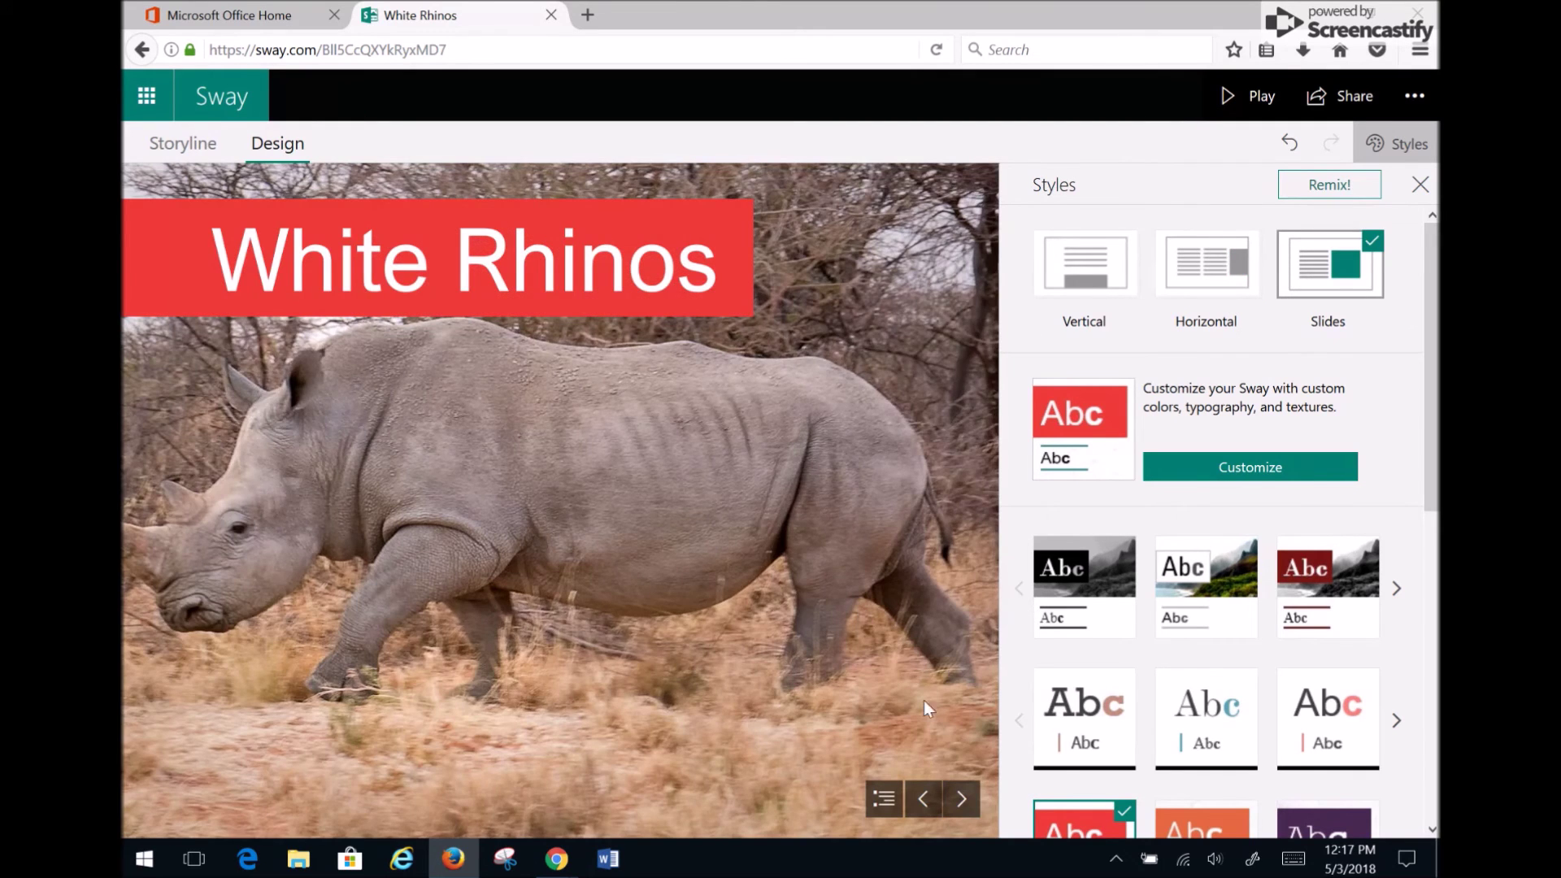
left_click(958, 799)
left_click(960, 800)
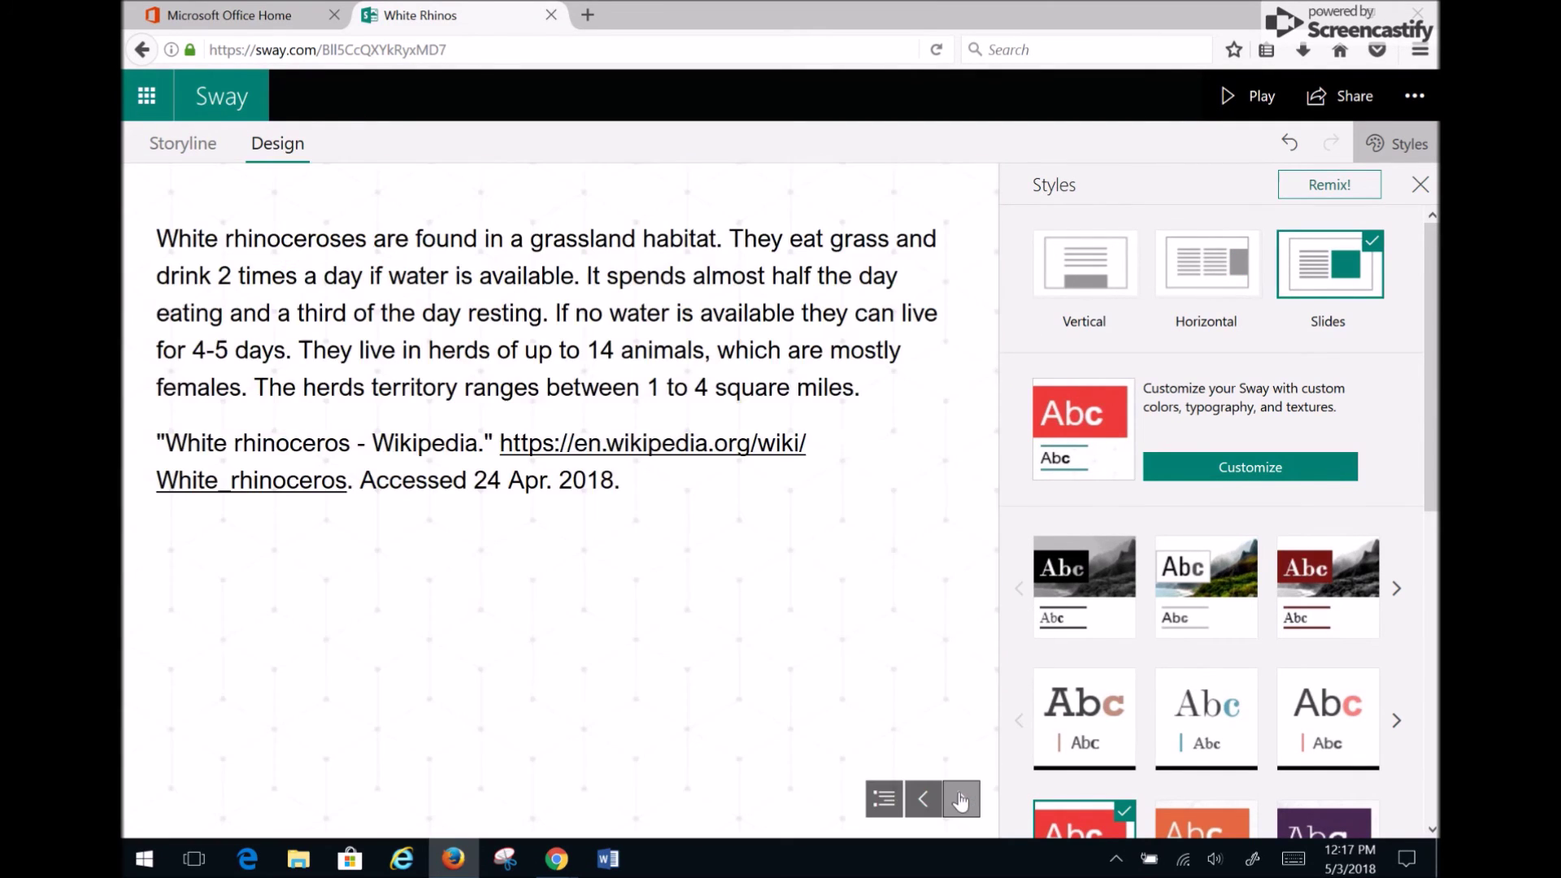
left_click(960, 800)
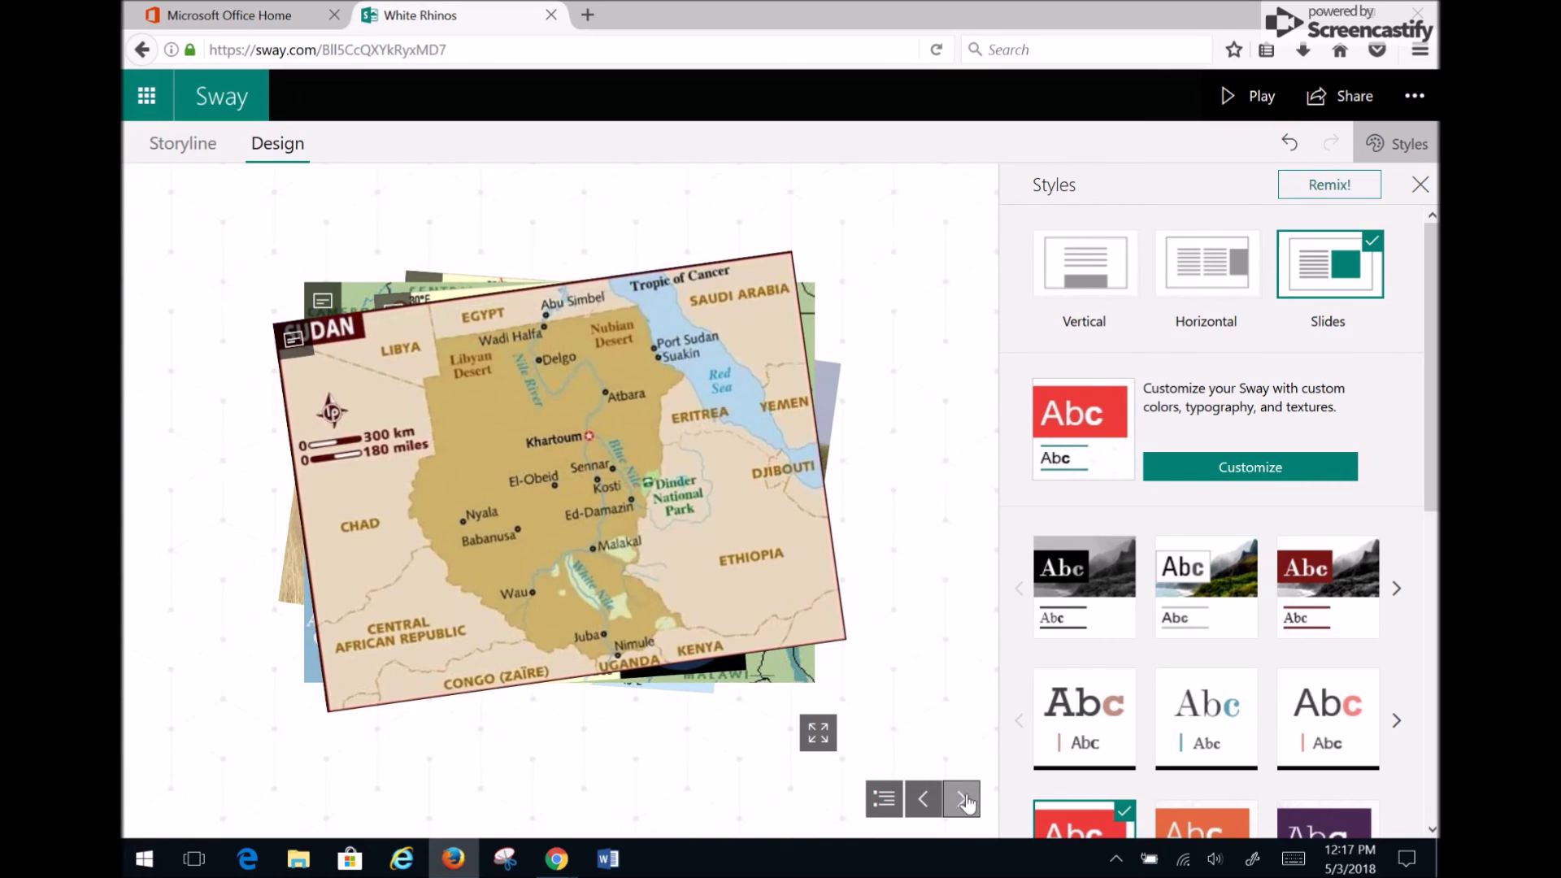
left_click(959, 801)
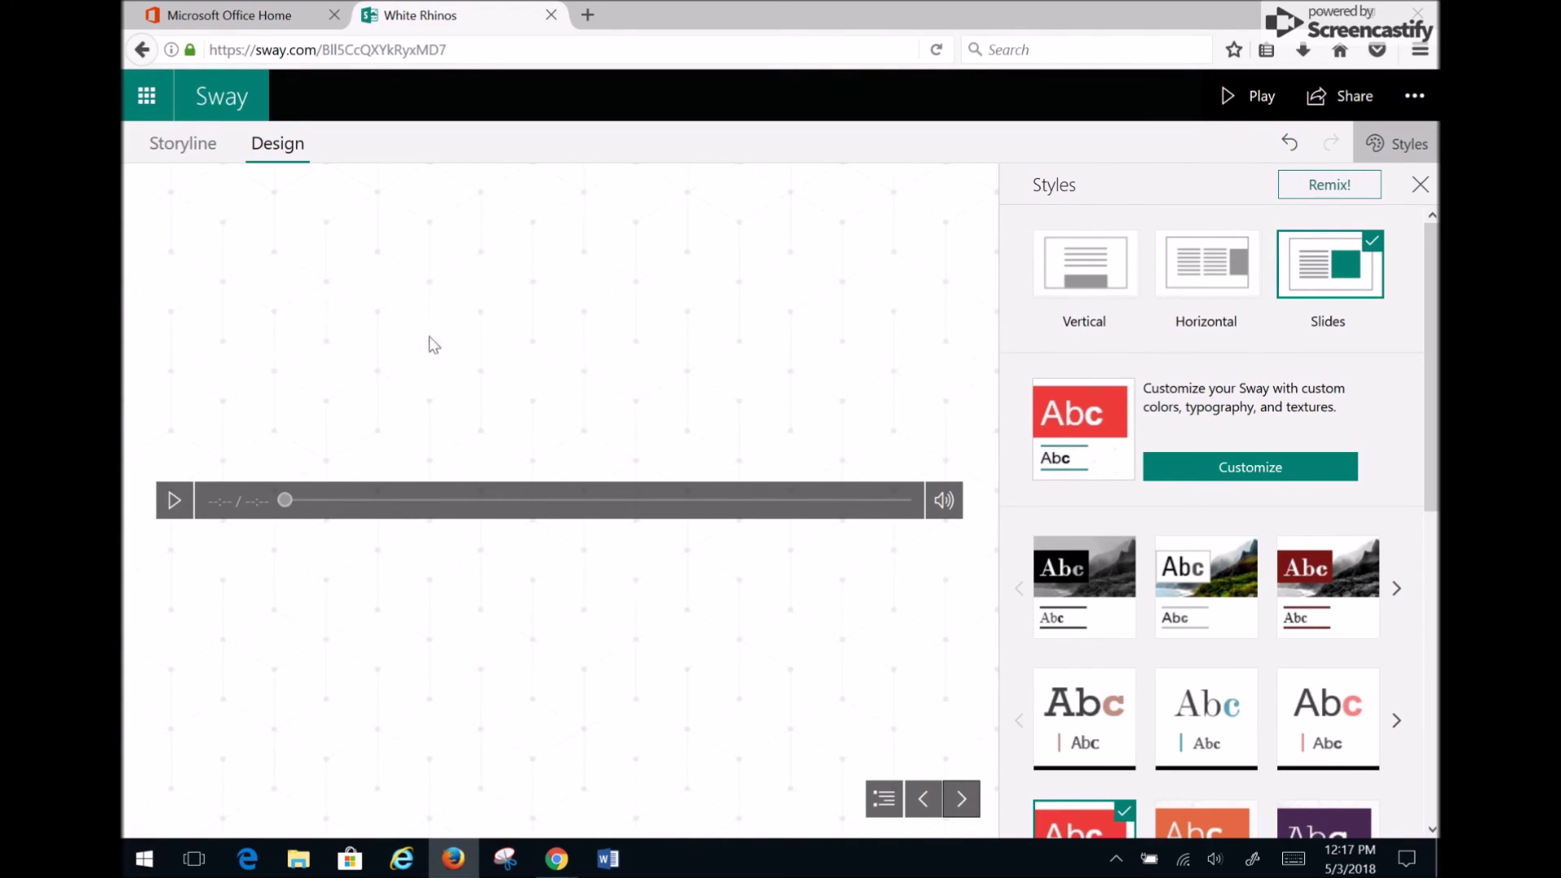
Browse the remaining styles, remix the Sway's design, and review the title and Habitat section in the remixed look.
scroll(1165, 675, "down", 8)
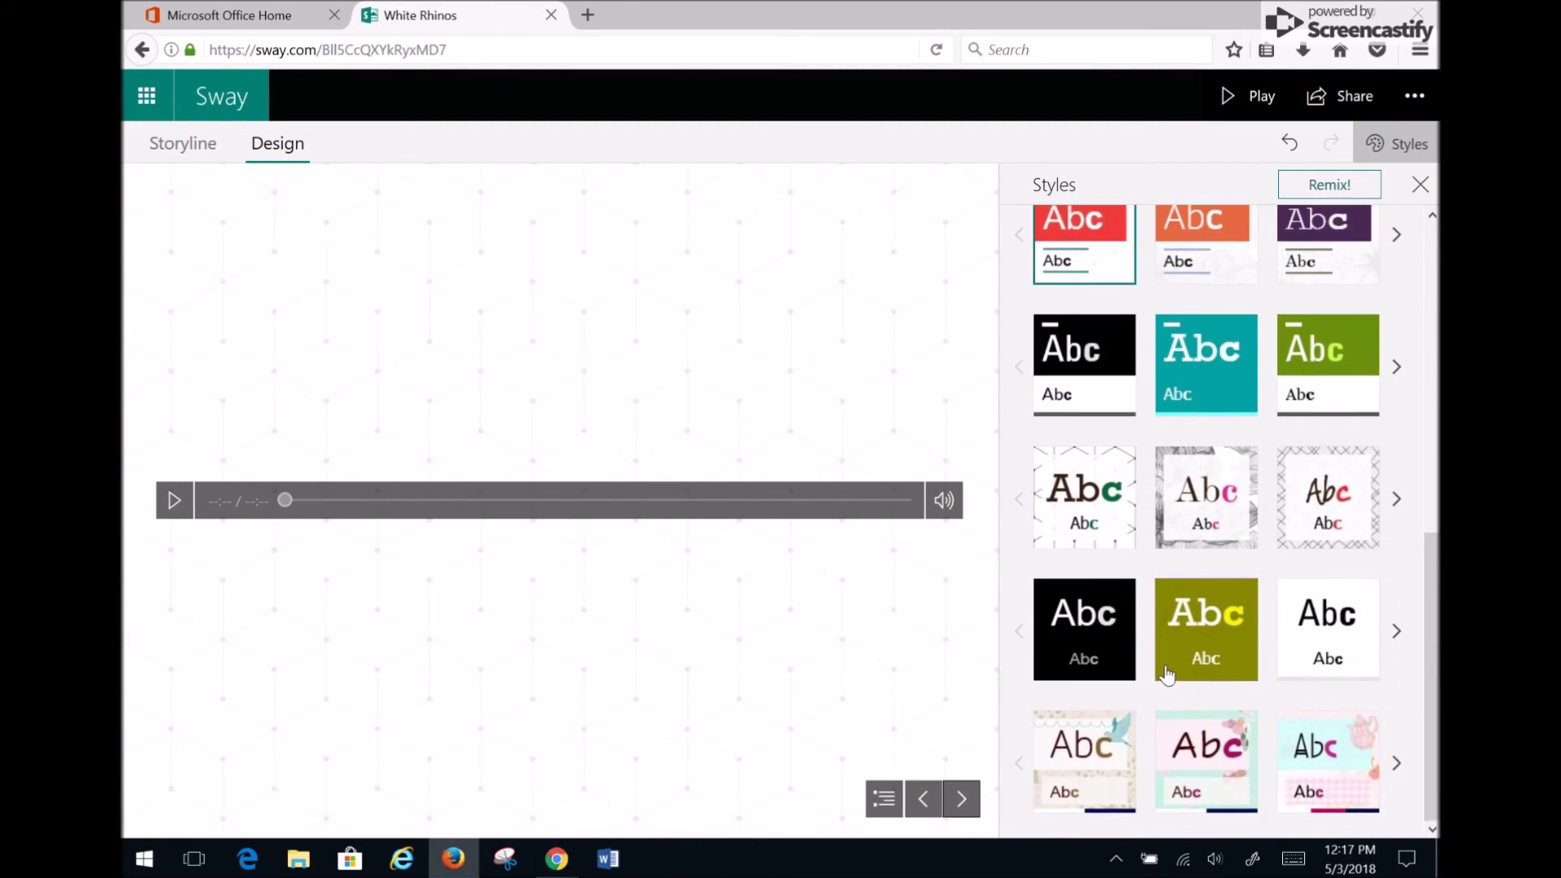
scroll(1166, 675, "up", 10)
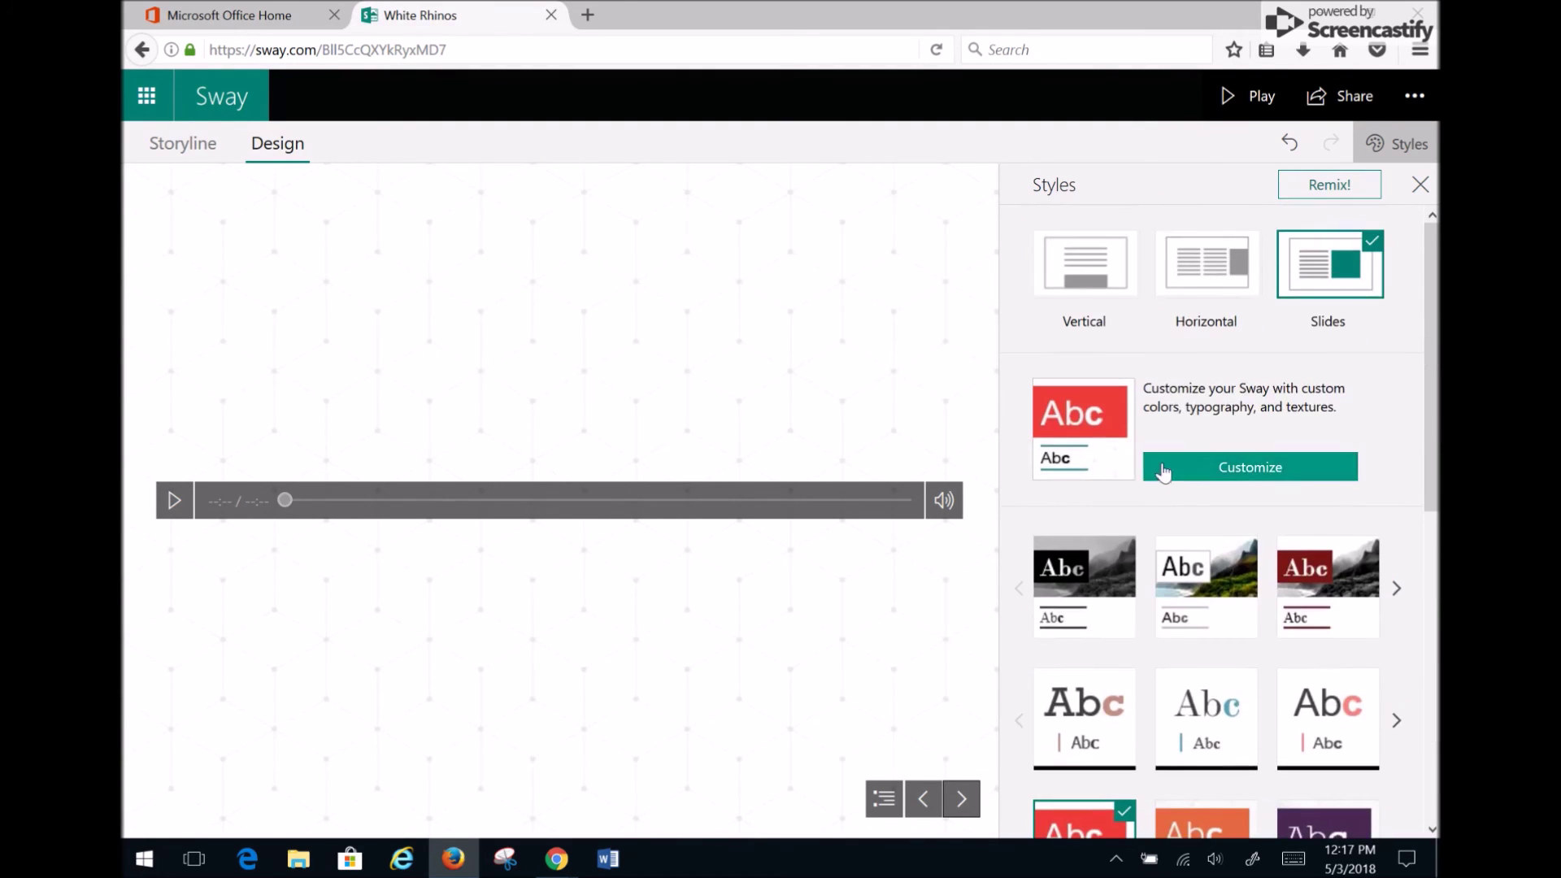
left_click(1319, 187)
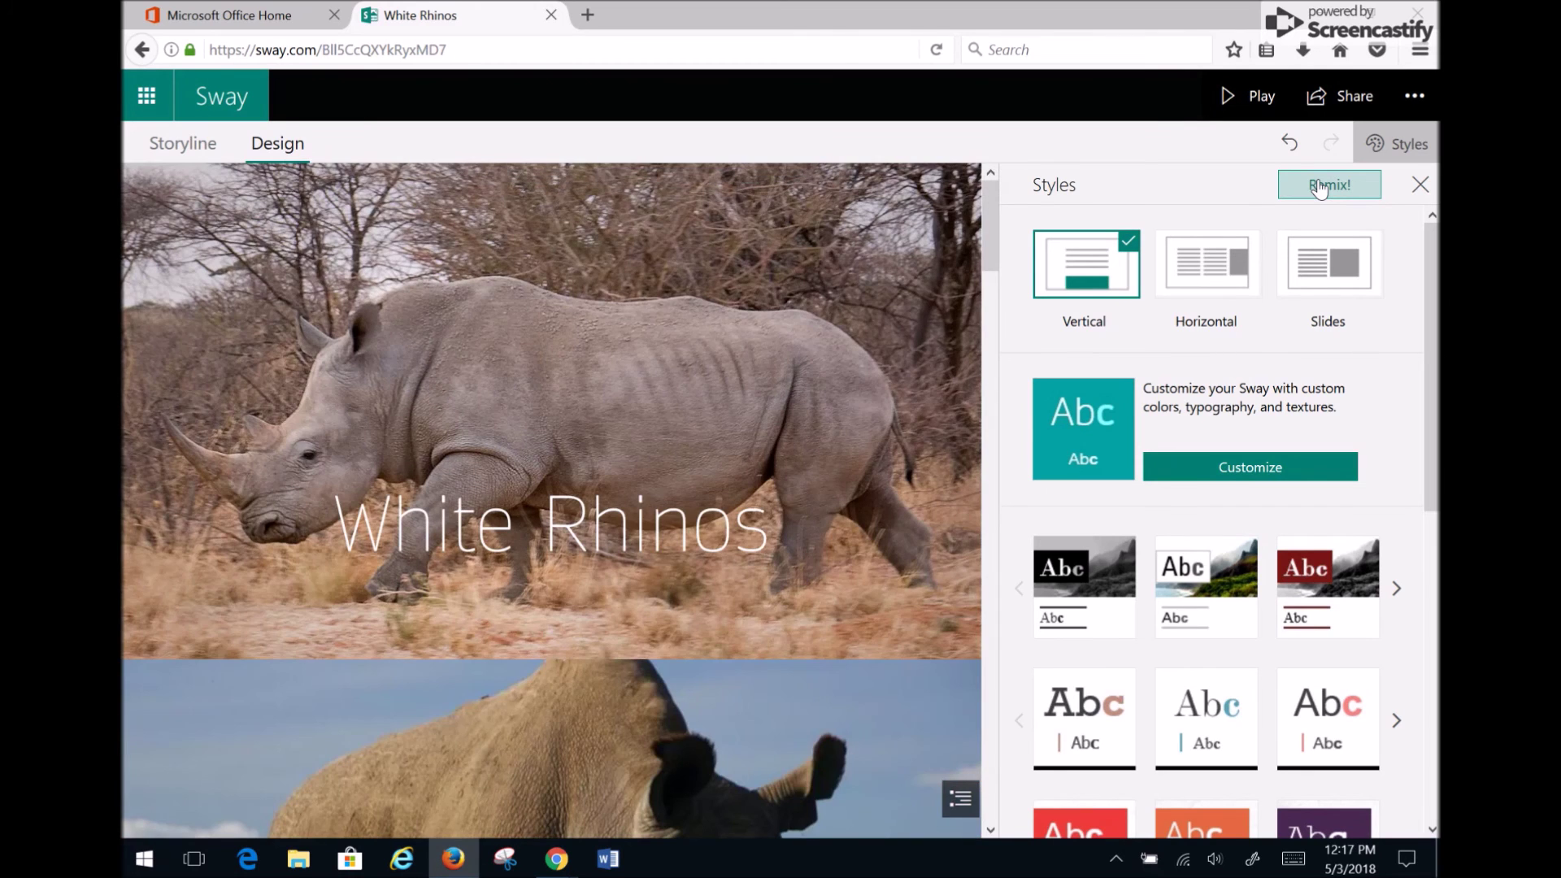
scroll(532, 525, "down", 5)
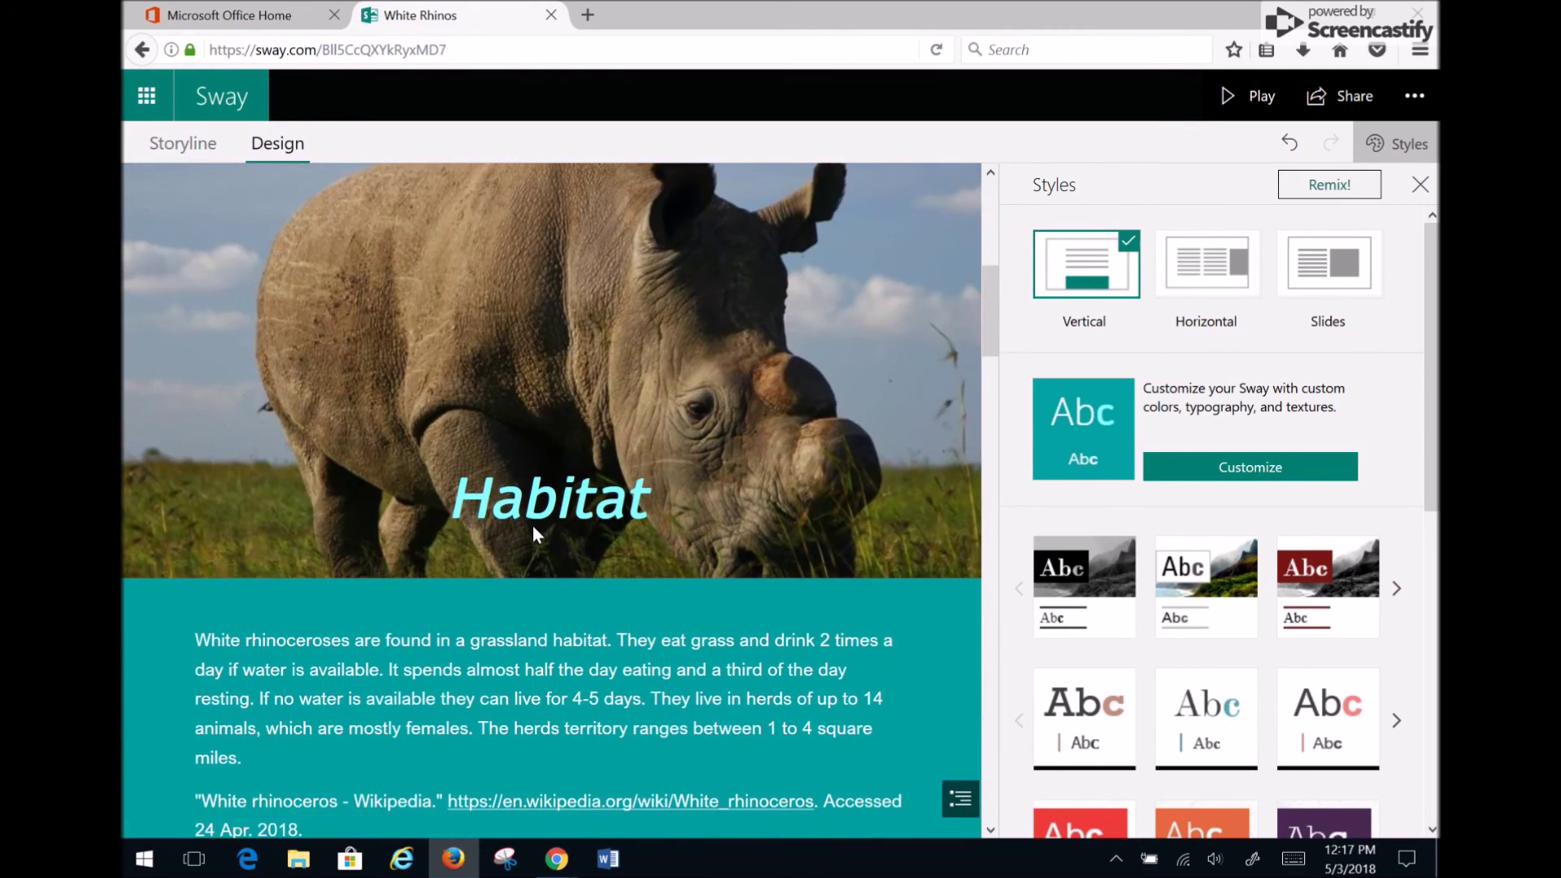
scroll(535, 533, "down", 2)
scroll(534, 525, "down", 8)
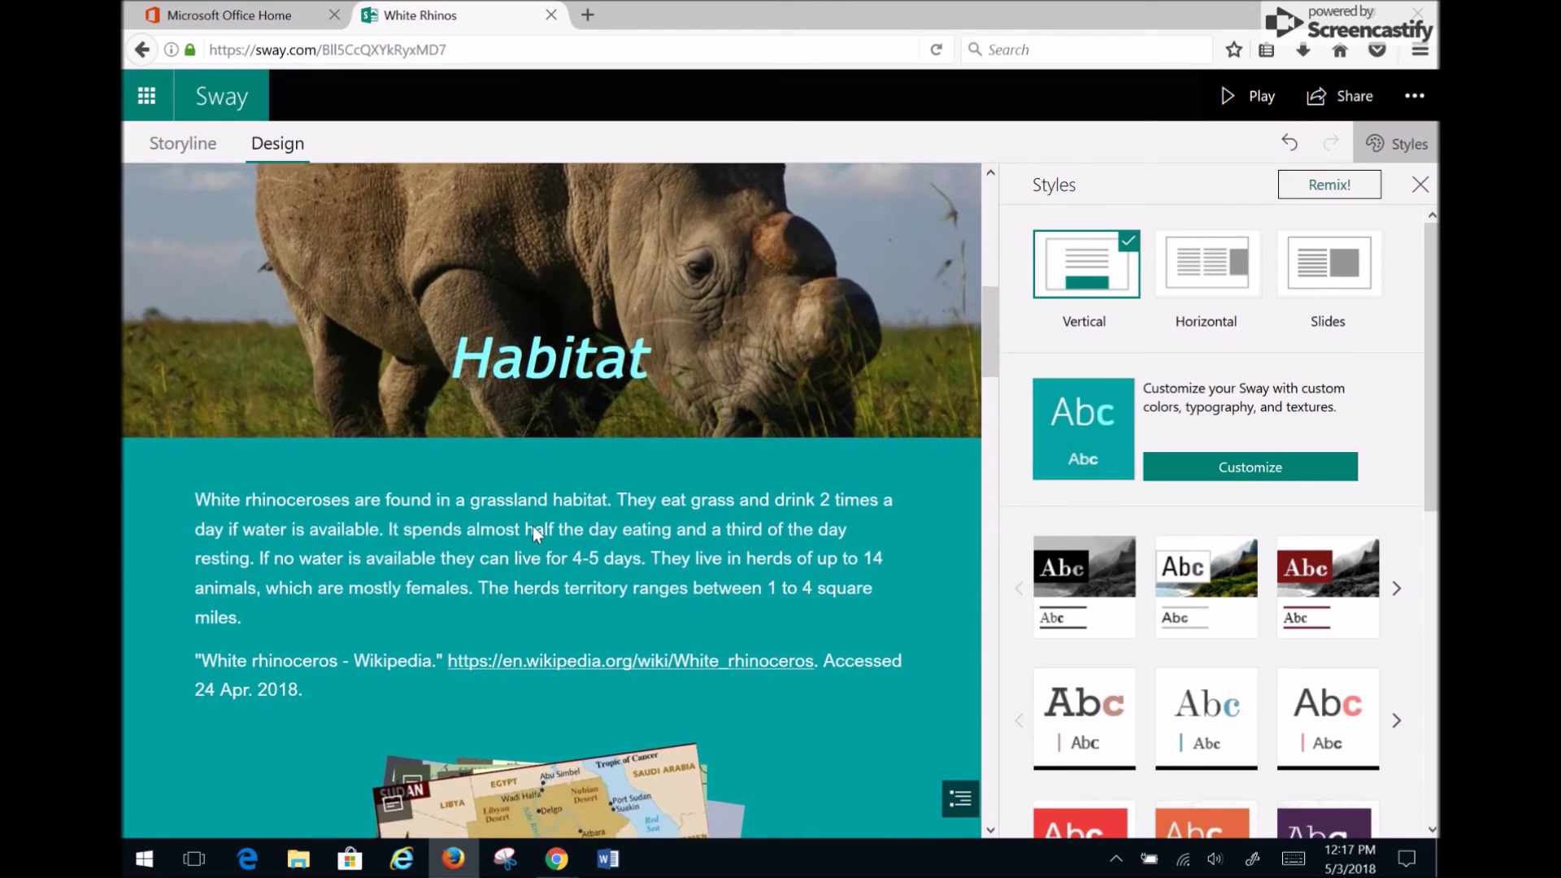
scroll(533, 528, "up", 15)
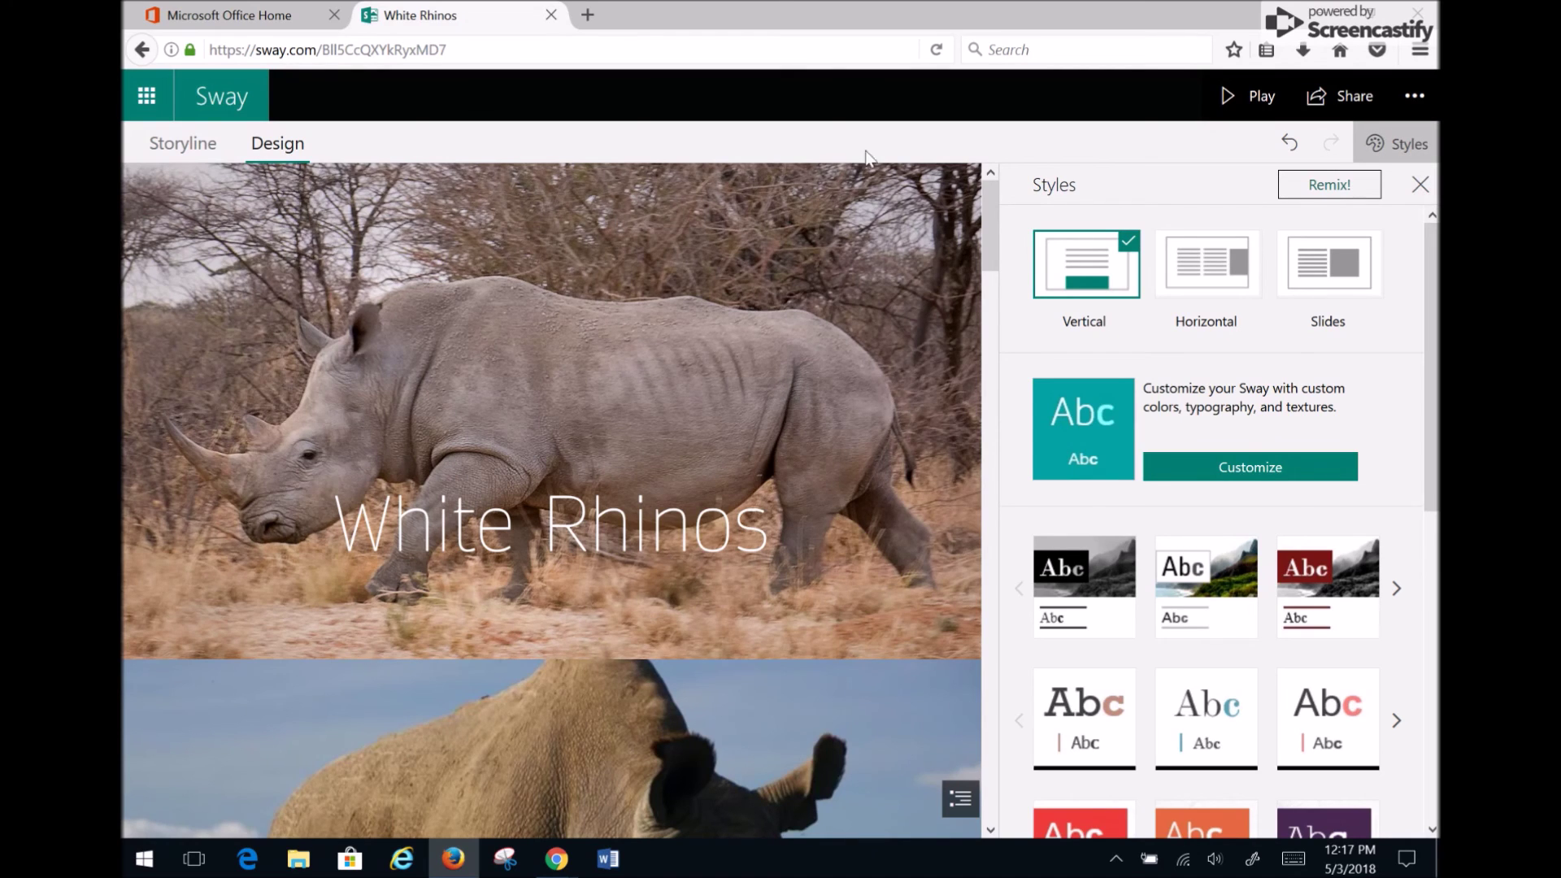
Return to the Storyline and review the Sway's sharing options, including the view link for those in the organization.
left_click(213, 143)
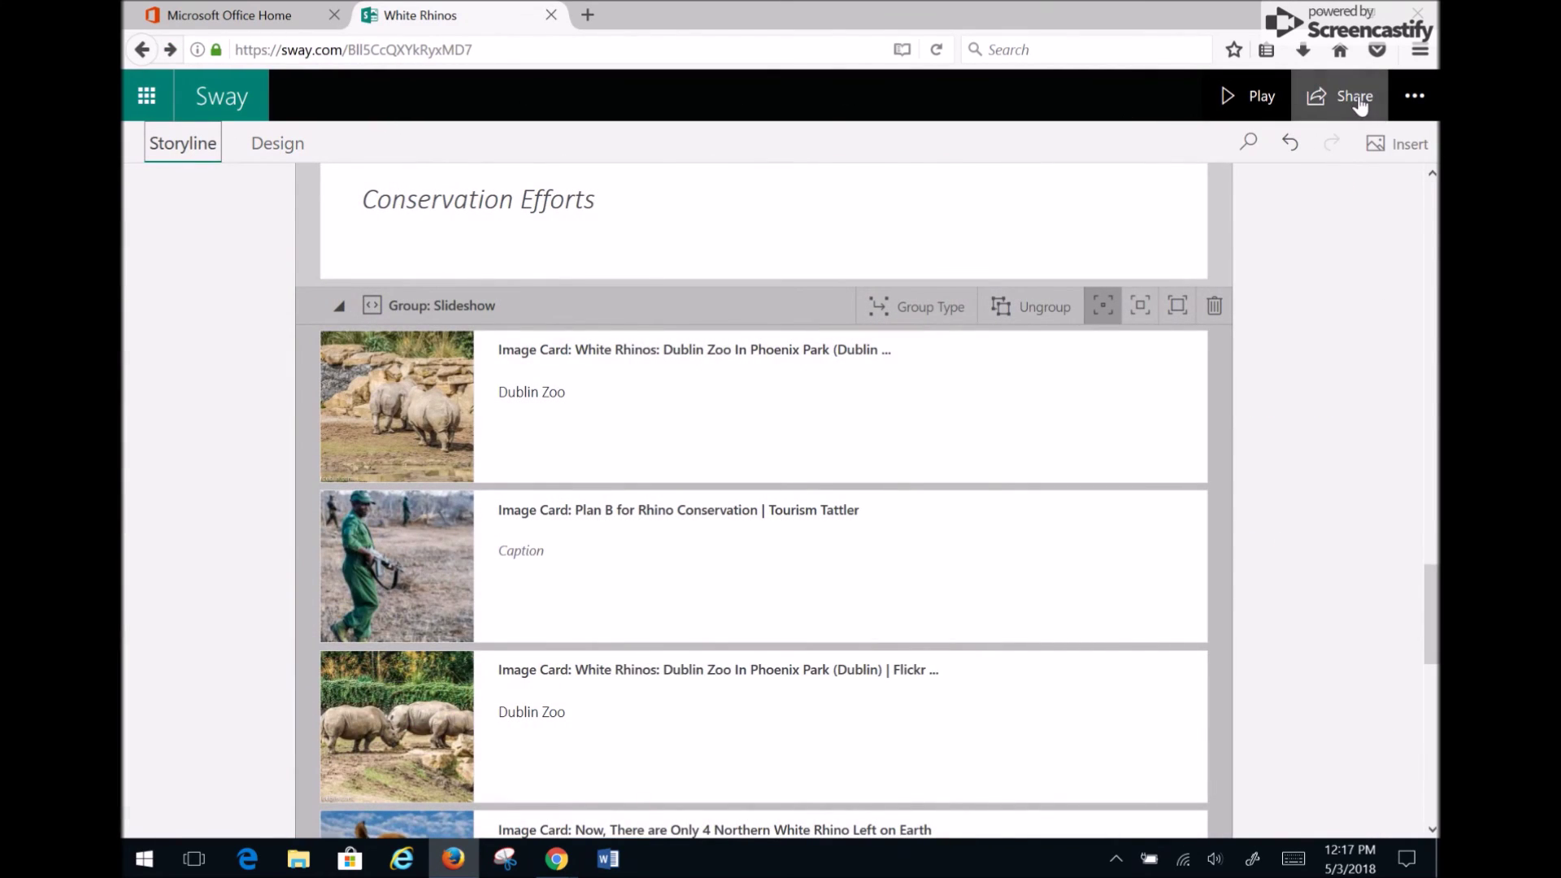
left_click(1357, 104)
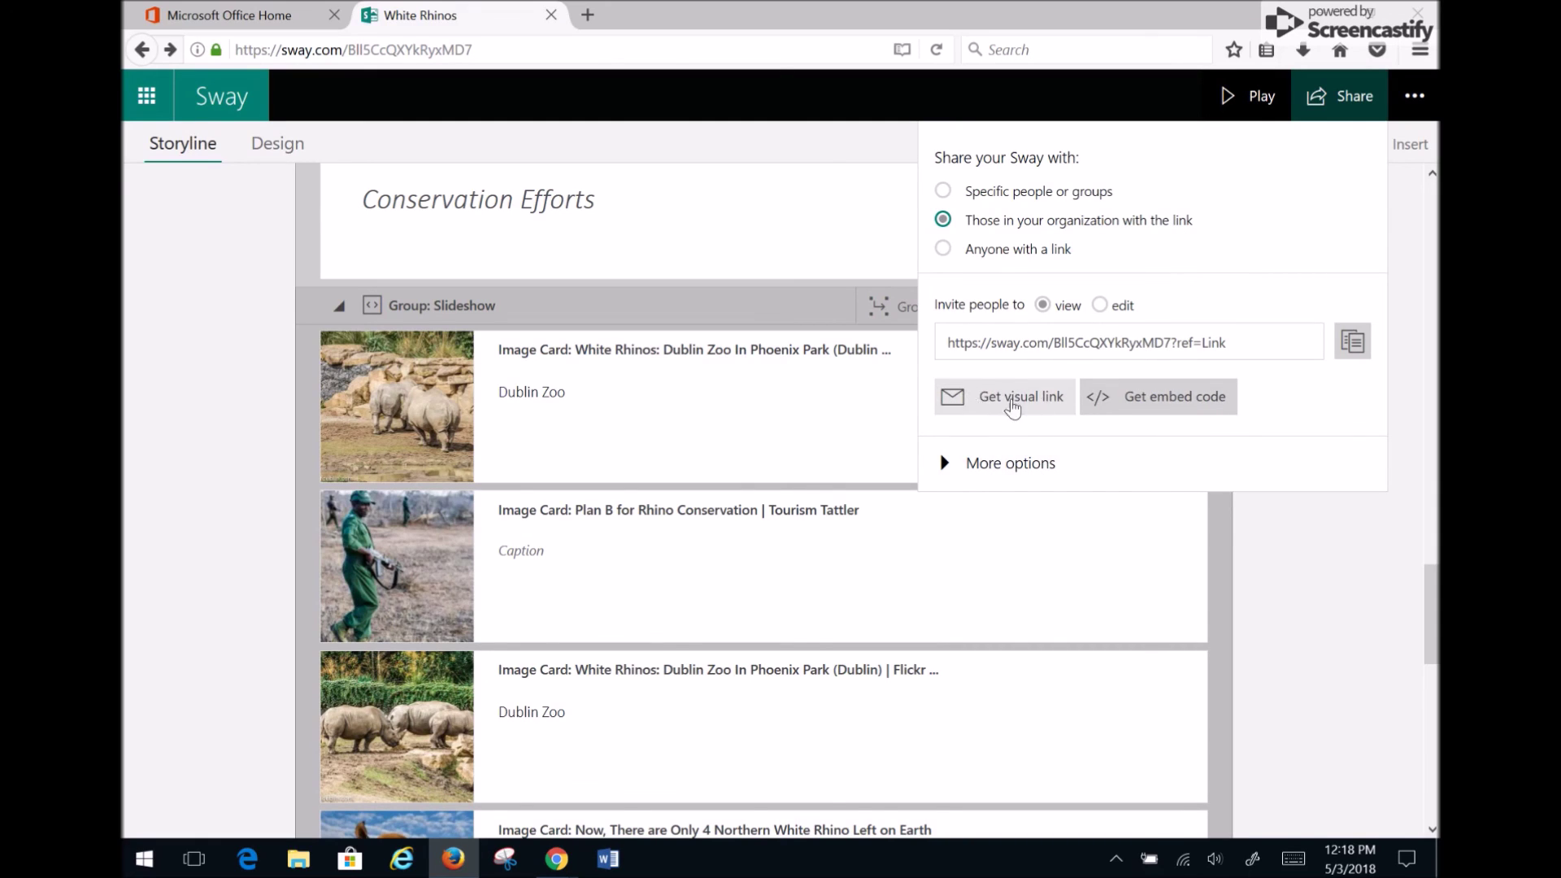
left_click(1359, 356)
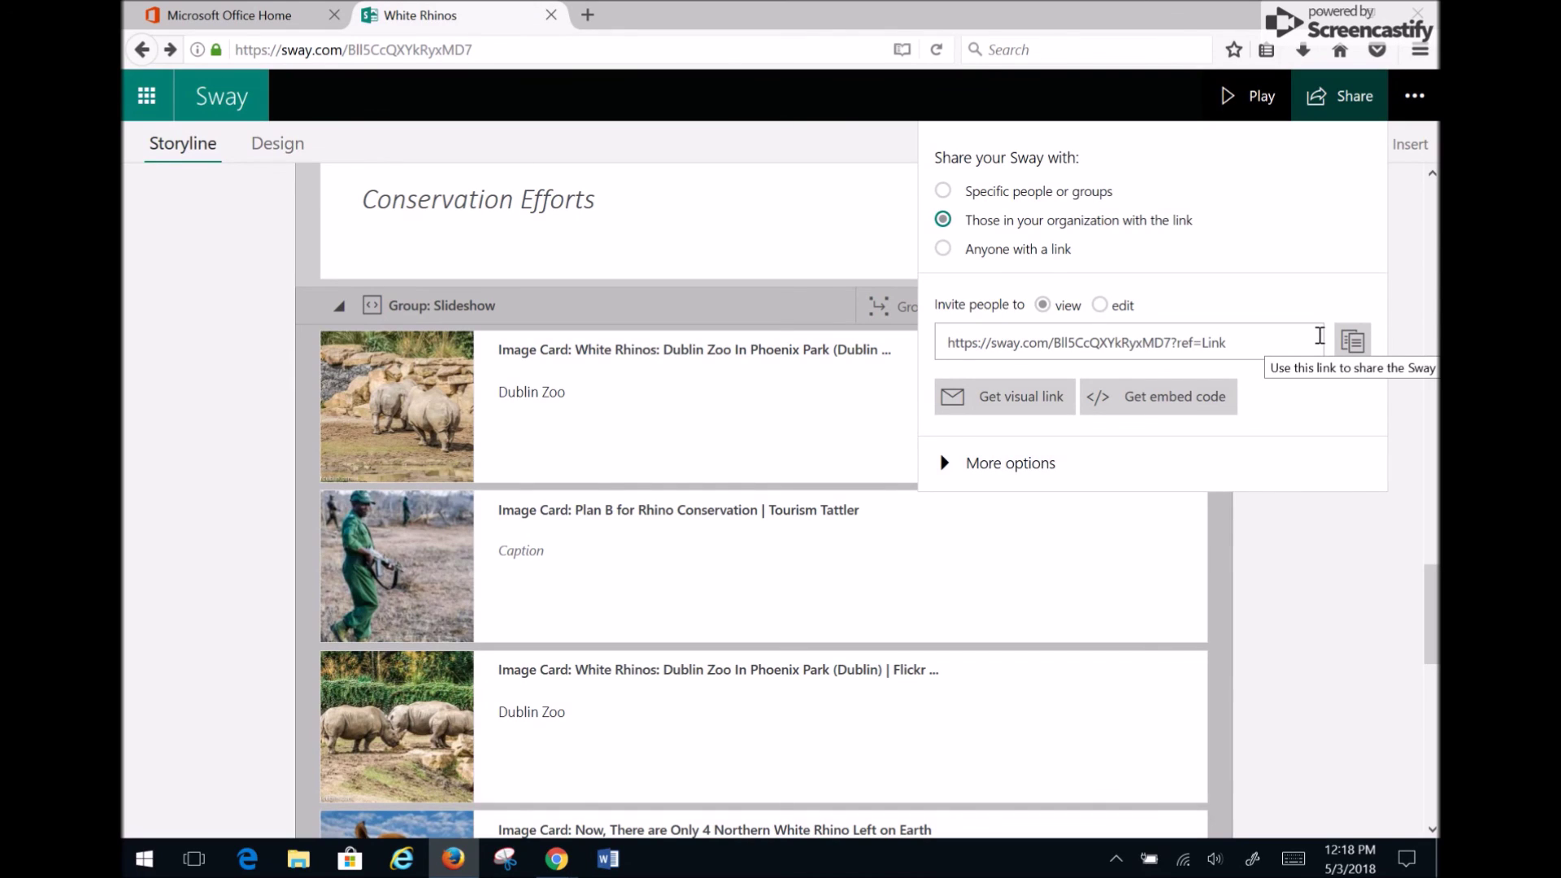
key("Escape")
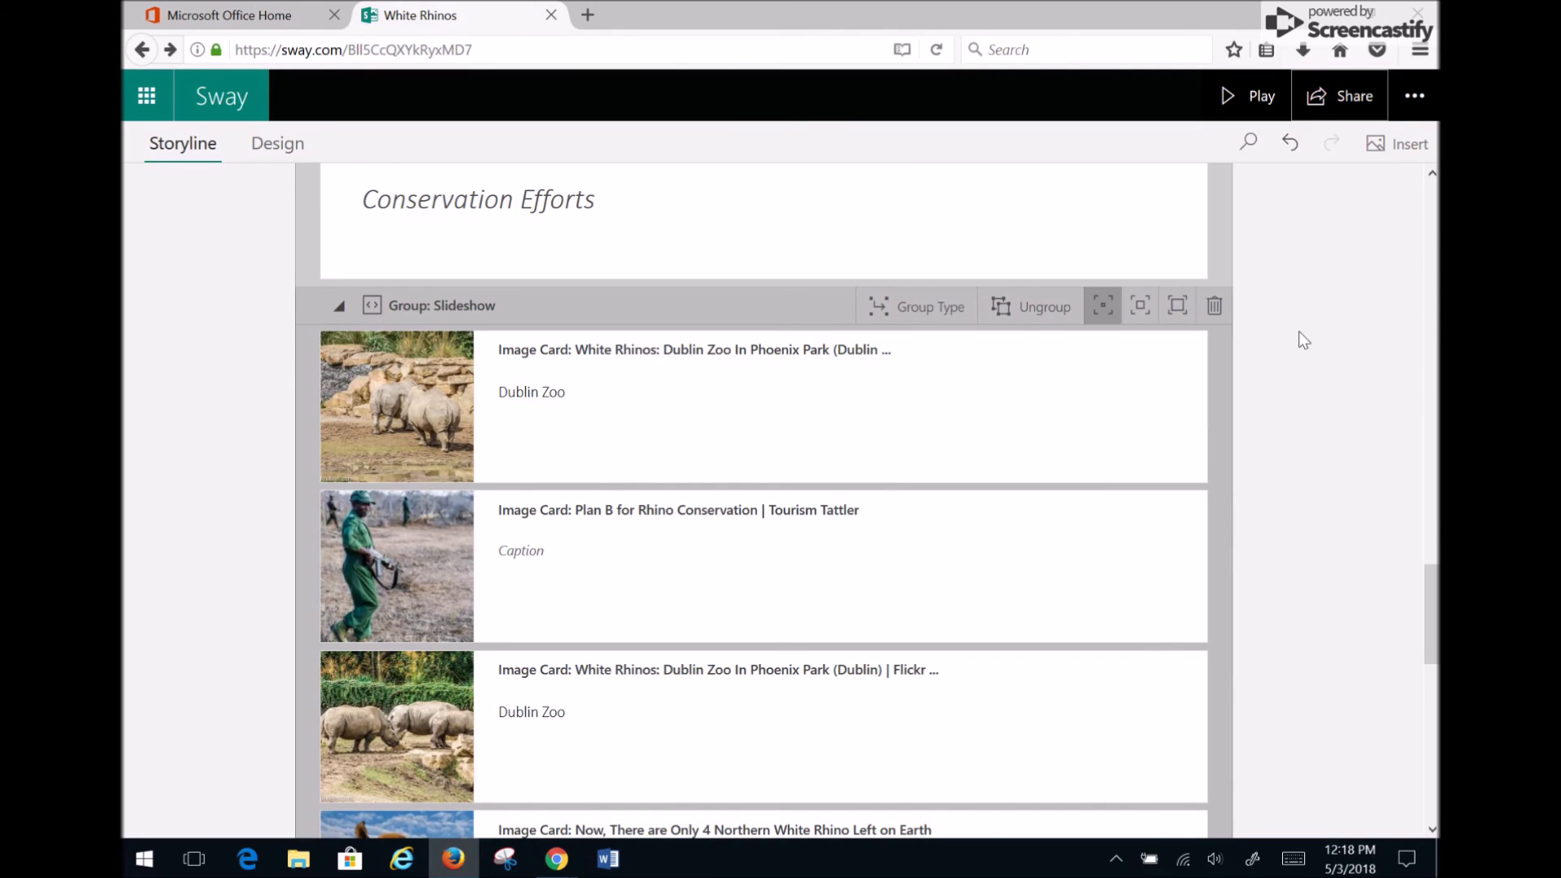